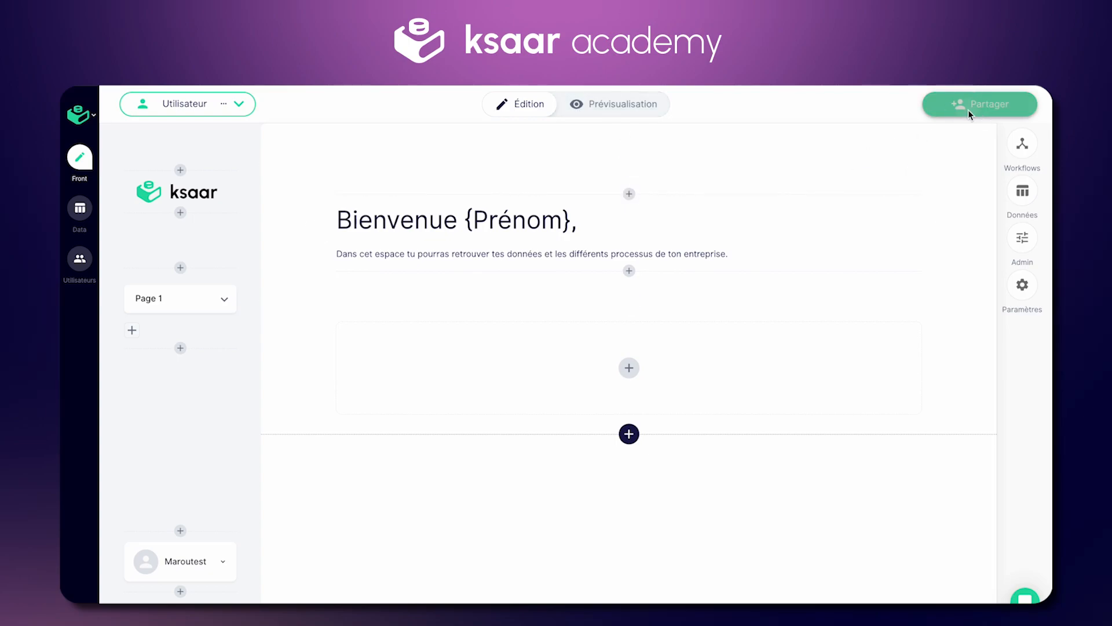
# Review which users can access the Utilisateur persona, then copy its LIEN DU PARCOURS sign-up link.
pyautogui.click(969, 114)
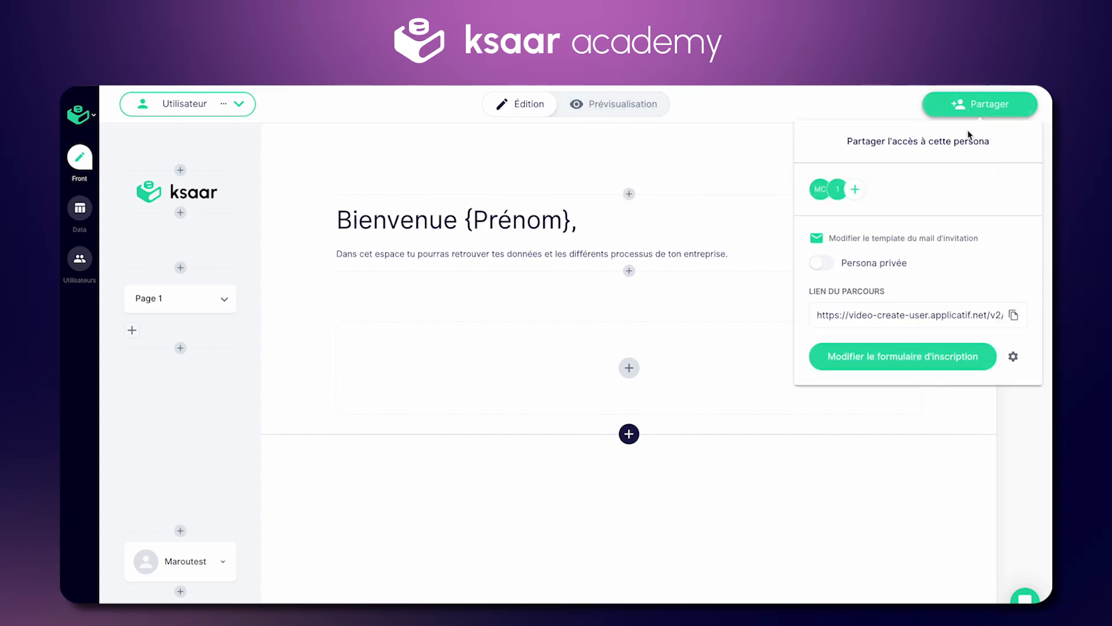
pyautogui.click(838, 190)
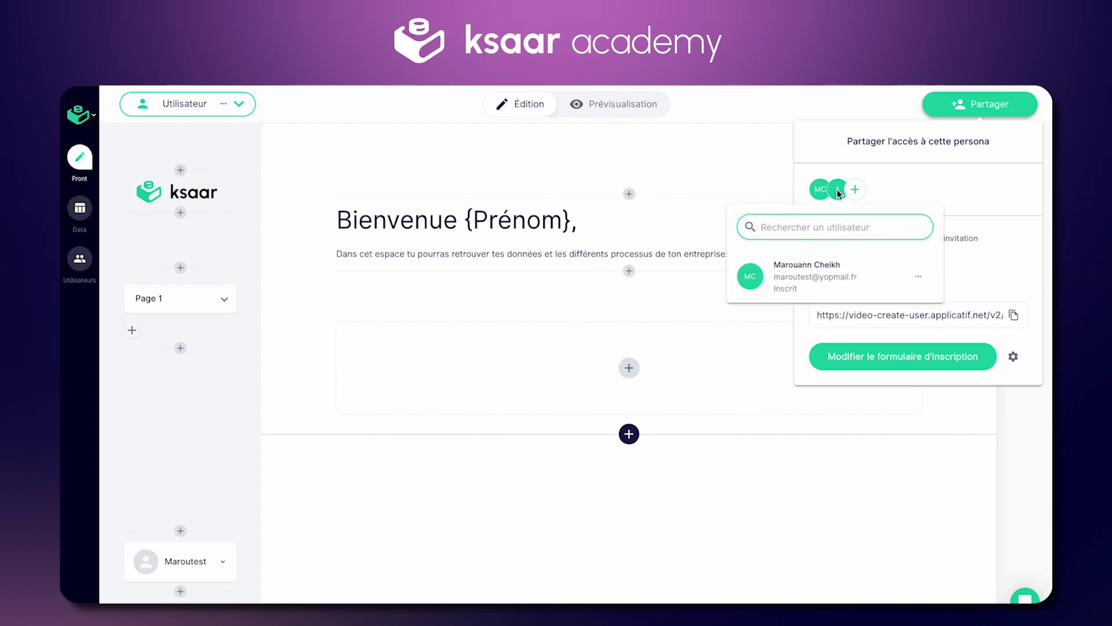
pyautogui.click(919, 177)
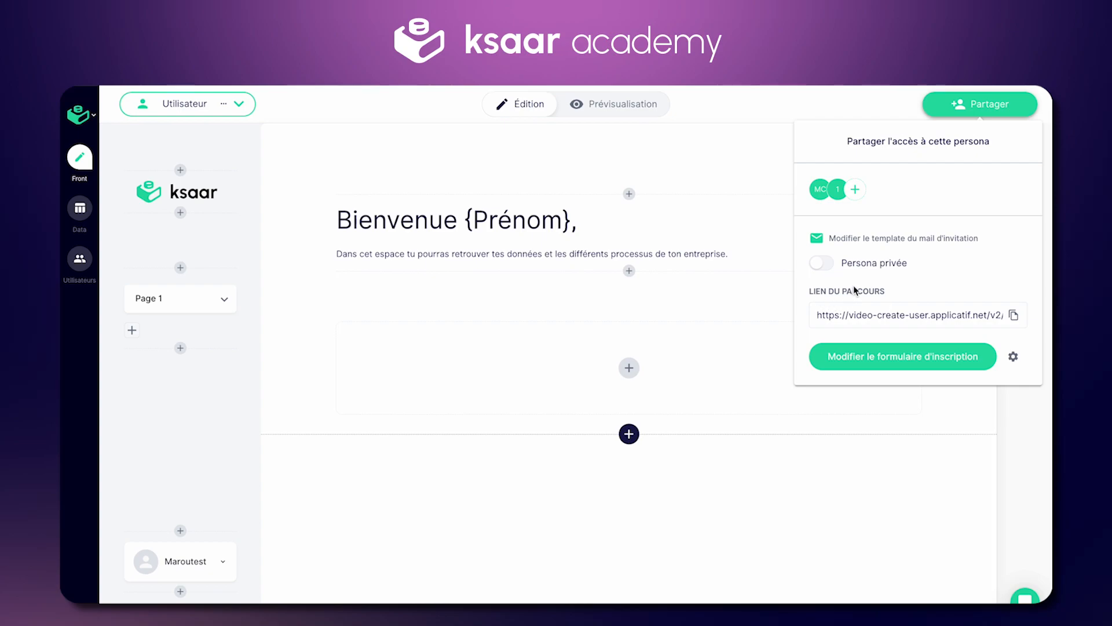
pyautogui.click(1015, 317)
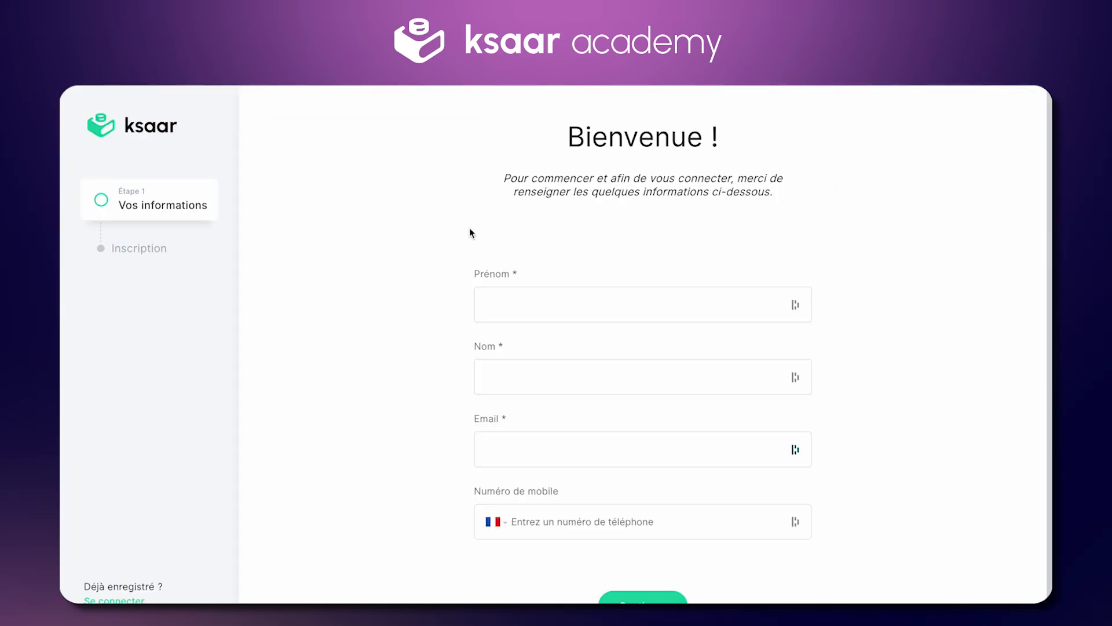
# Enter the new user's first name, last name and YOPmail e-mail address, and submit that step.
pyautogui.click(519, 300)
pyautogui.press('Tab')
pyautogui.press('Tab')
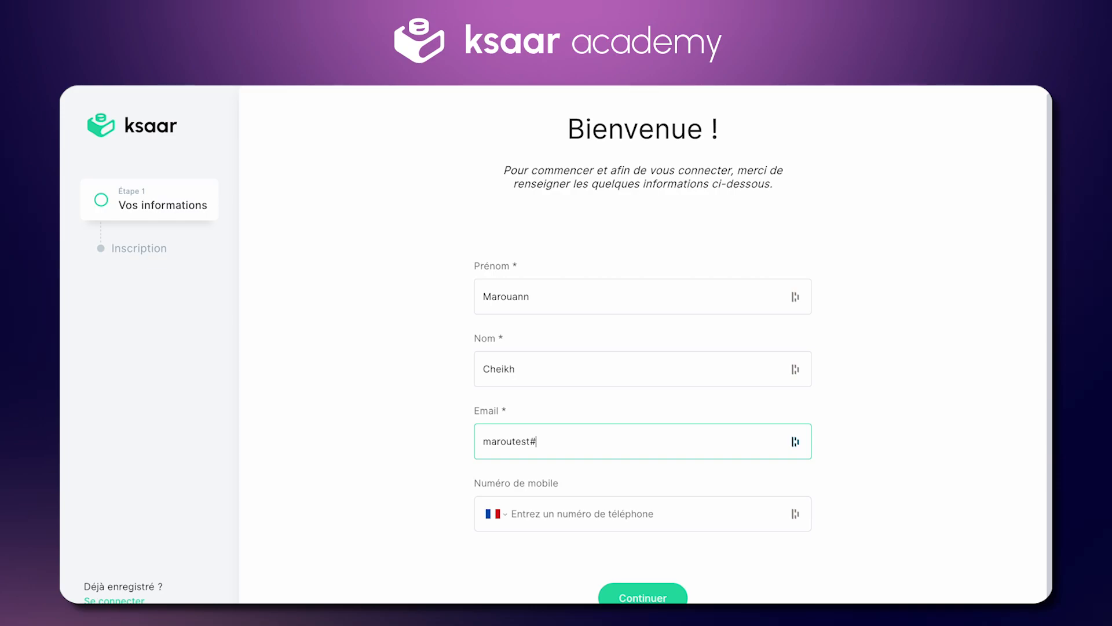
pyautogui.click(647, 589)
# Set and confirm the account password, then request the confirmation code.
pyautogui.click(584, 308)
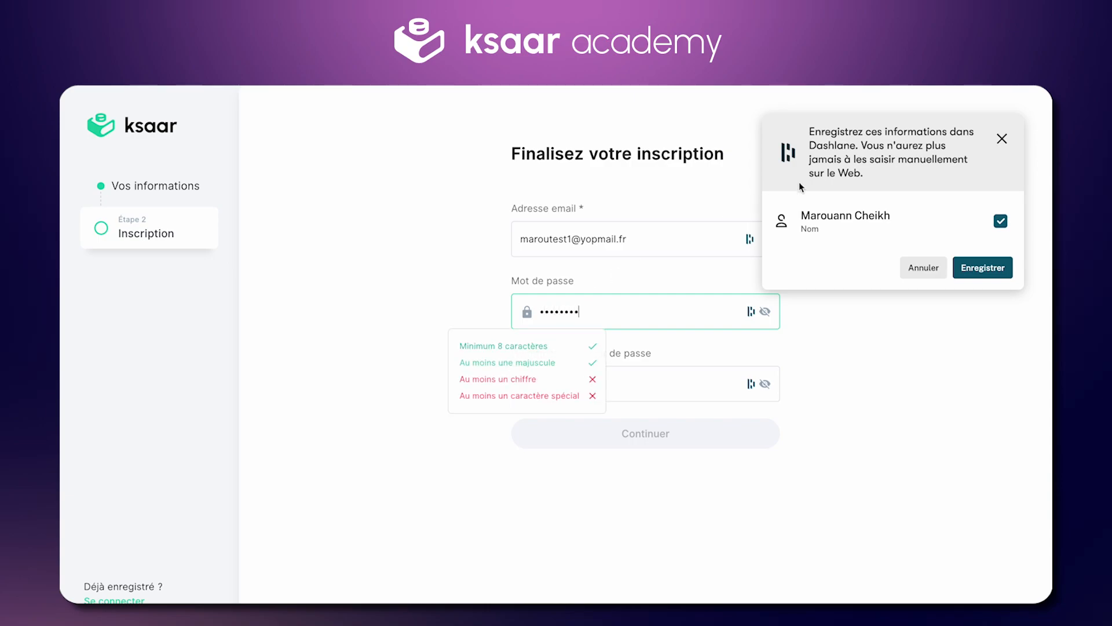
pyautogui.click(1003, 140)
pyautogui.click(624, 321)
pyautogui.press('Tab')
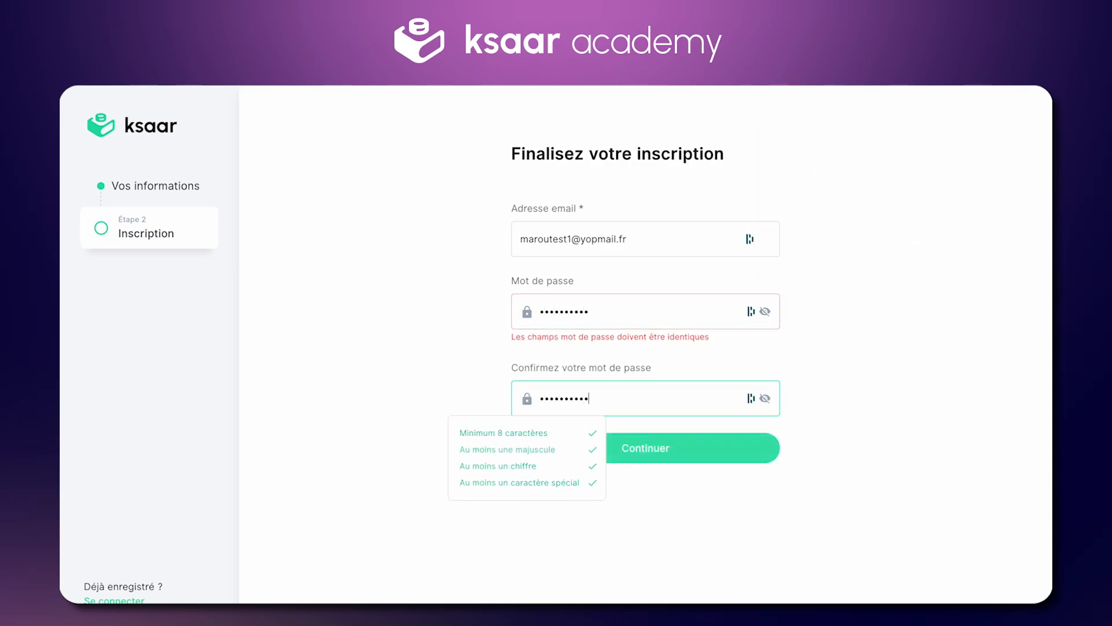
pyautogui.click(683, 435)
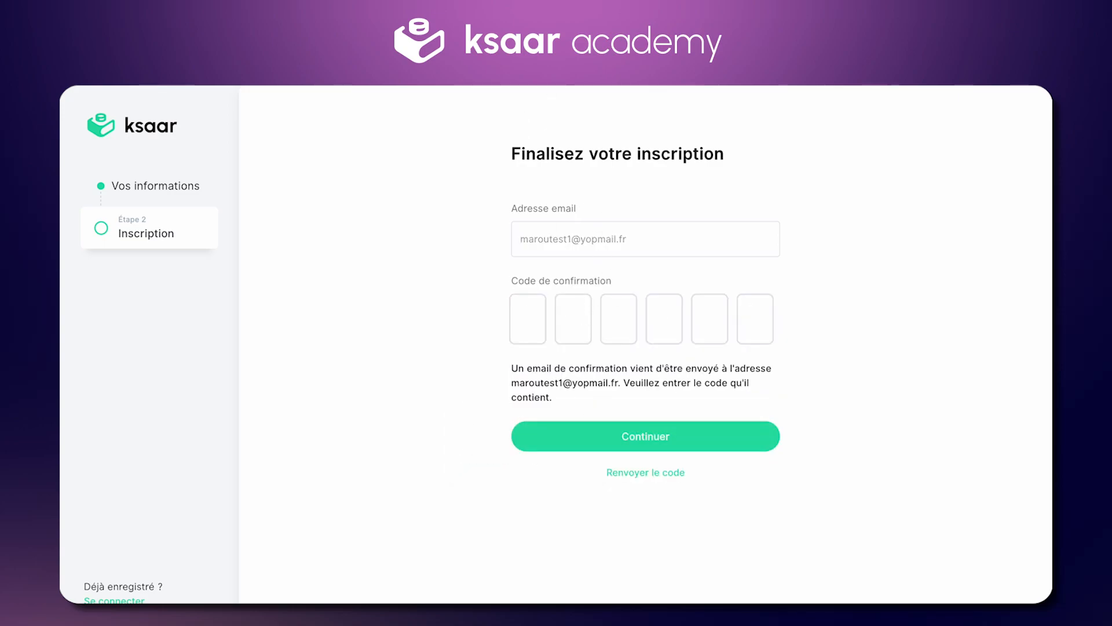
# Open the sign-up address's YOPmail inbox and paste the emailed six-digit code into the confirmation boxes.
pyautogui.tripleClick(595, 235)
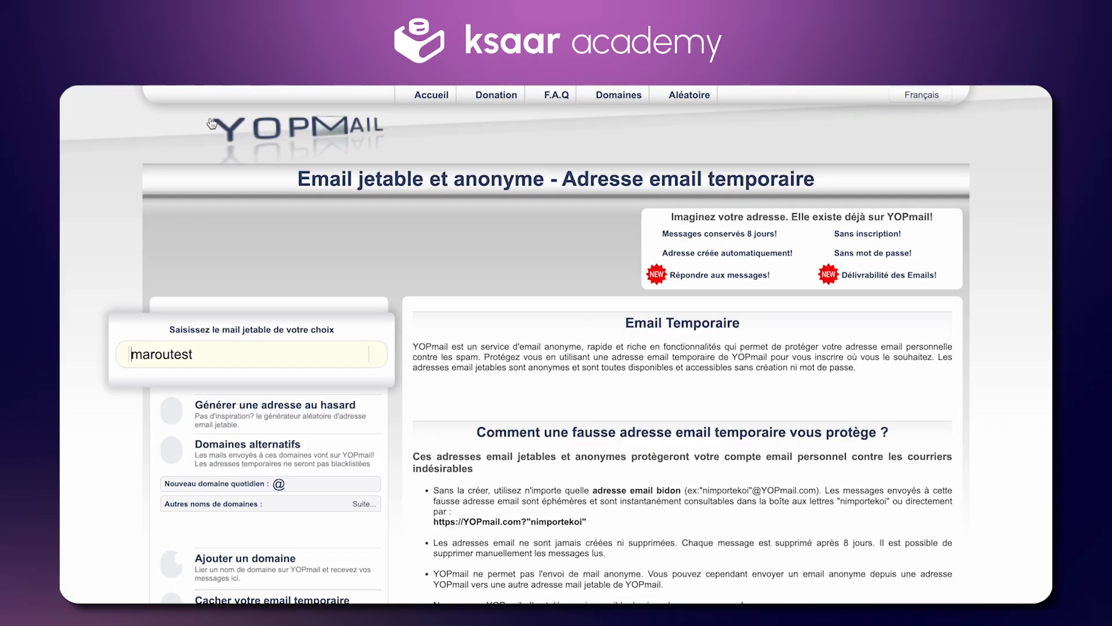
pyautogui.doubleClick(241, 351)
pyautogui.press('super+v')
pyautogui.press('Return')
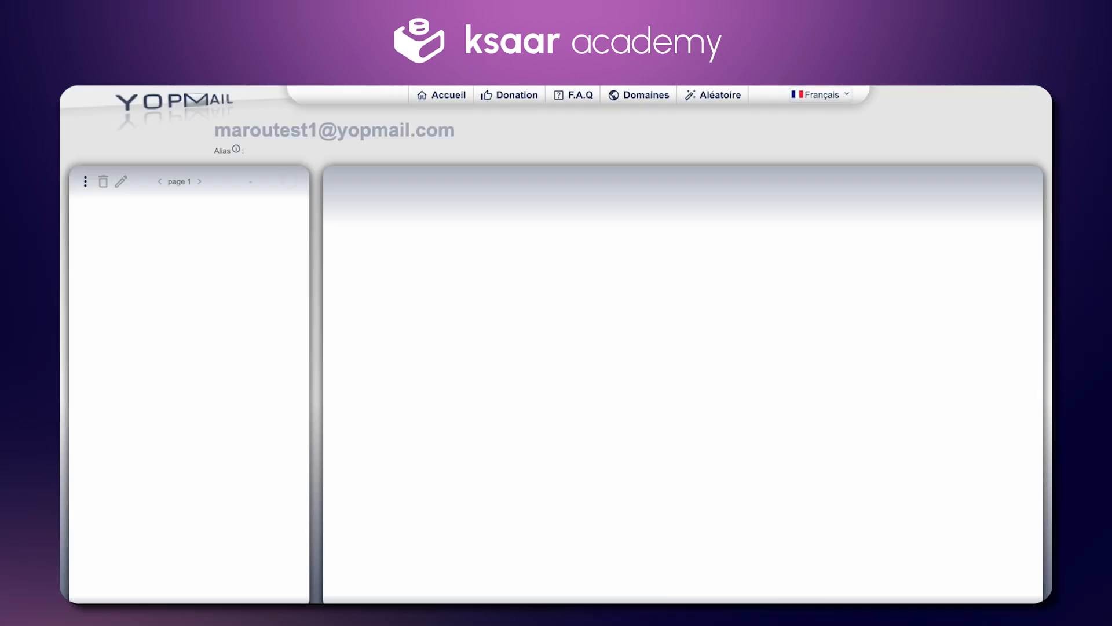
pyautogui.doubleClick(640, 468)
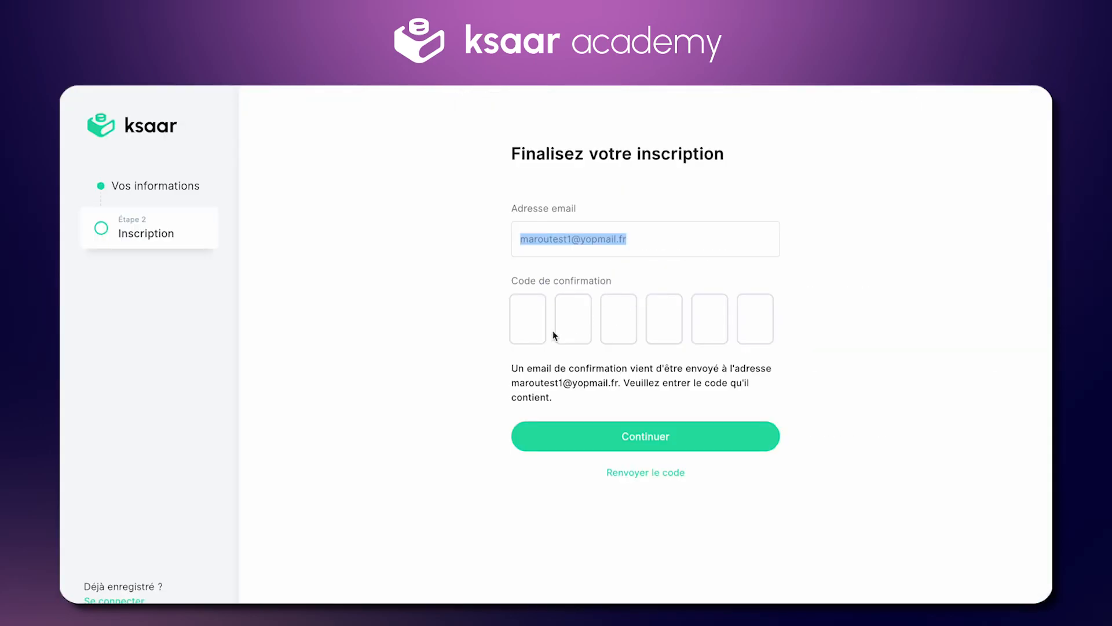
pyautogui.click(549, 329)
pyautogui.press('super+v')
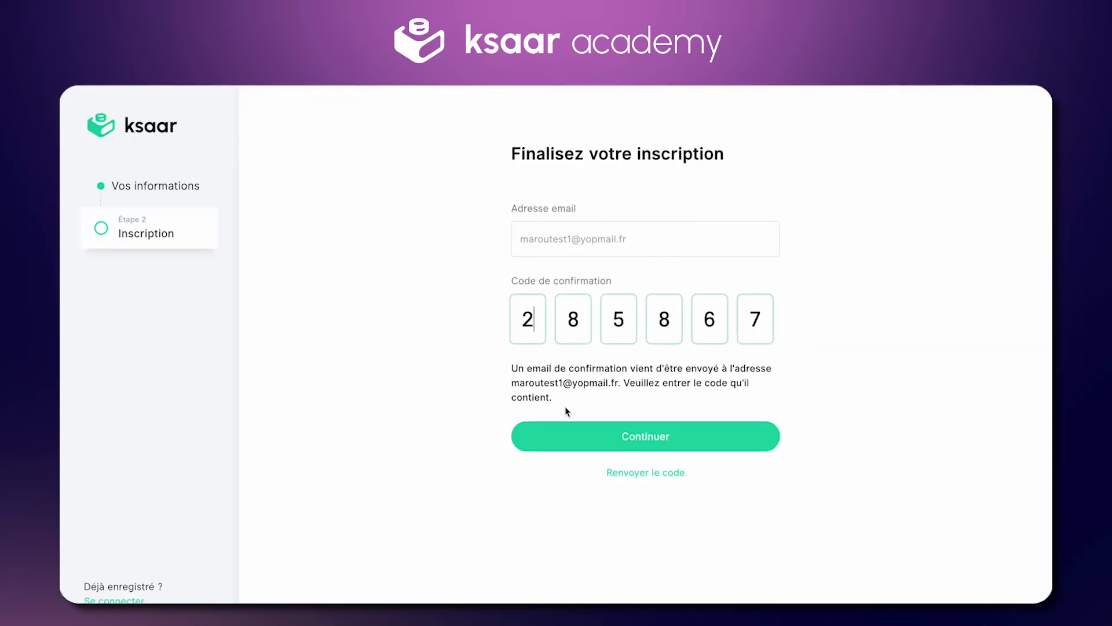
# Validate the code to finish the test sign-up, then open Modifier le formulaire d'inscription.
pyautogui.click(566, 435)
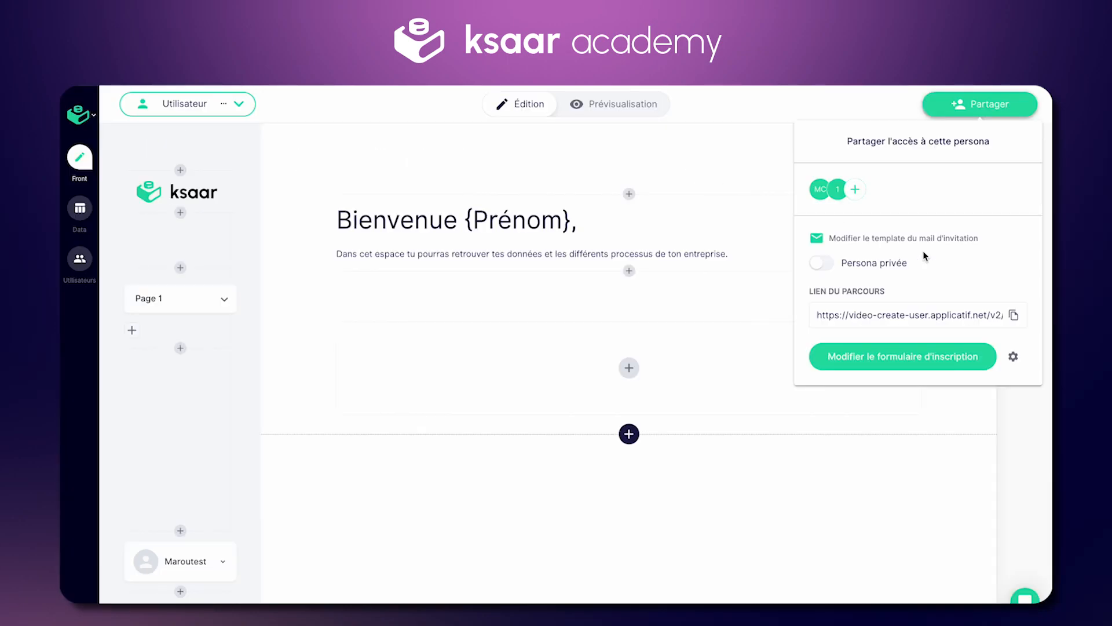
pyautogui.click(900, 364)
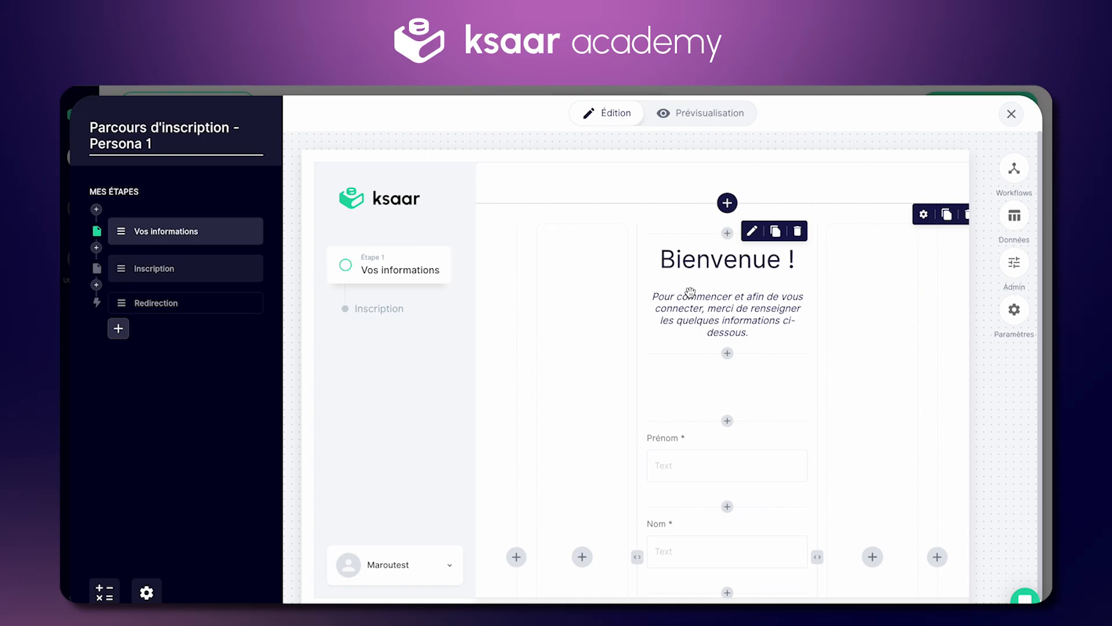
# Insert a new Date field below the Email field in the registration form.
pyautogui.scroll(-5, 690, 291)
pyautogui.click(727, 355)
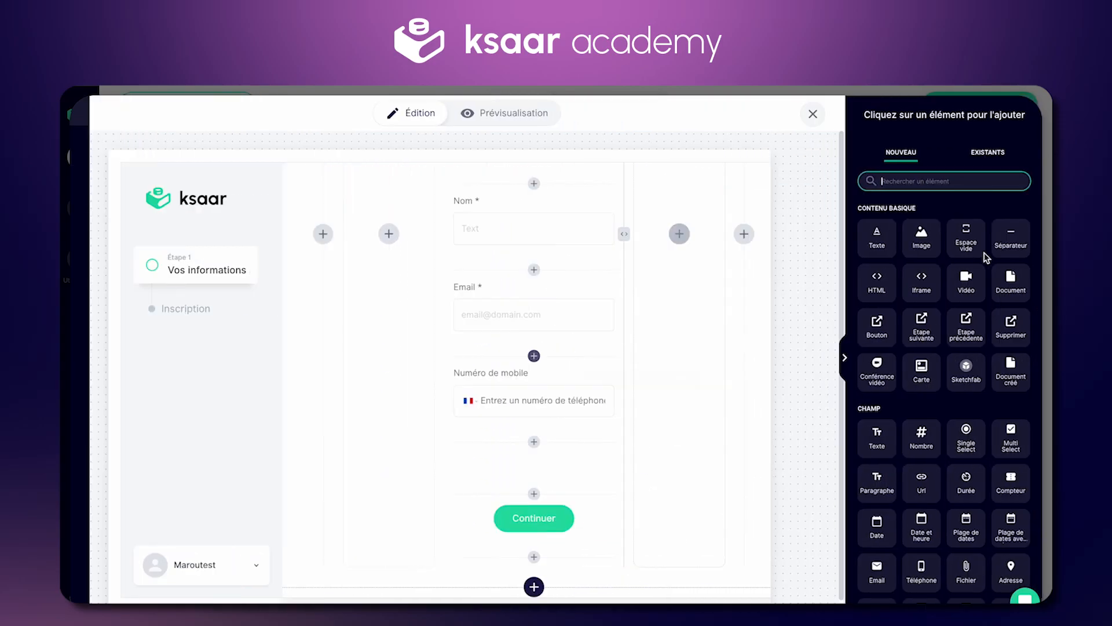
pyautogui.scroll(-1, 878, 336)
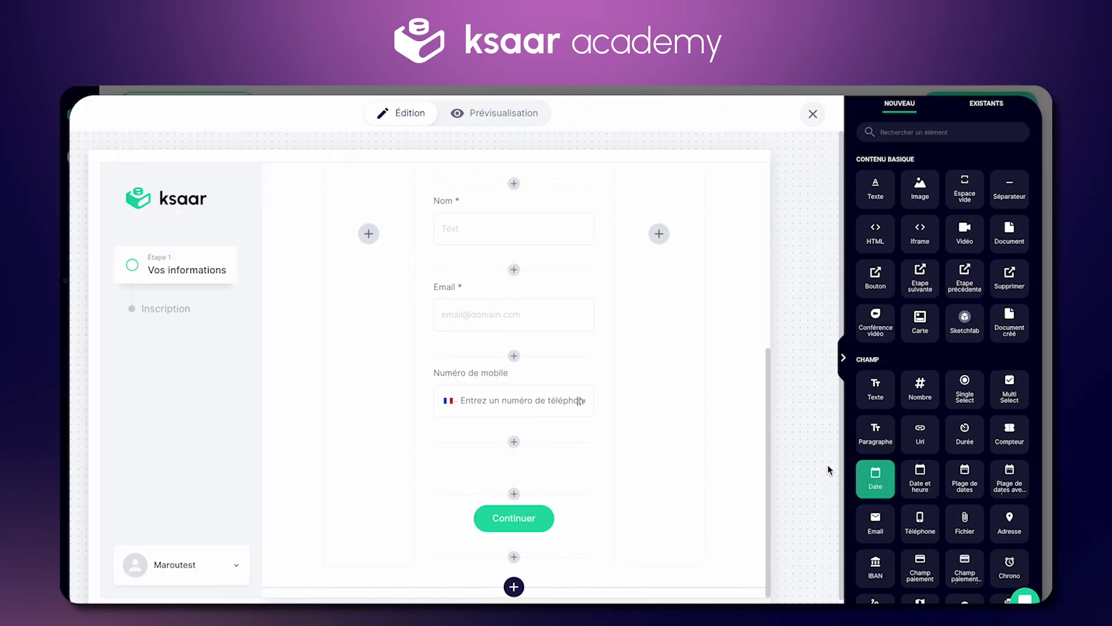
pyautogui.click(873, 470)
# Label the field 'Date de naissance', reuse that text as its Identifiant unique, then sign out.
pyautogui.click(471, 342)
pyautogui.click(908, 226)
pyautogui.write('de naissance')
pyautogui.hotkey('ctrl', 'a')
pyautogui.hotkey('ctrl', 'c')
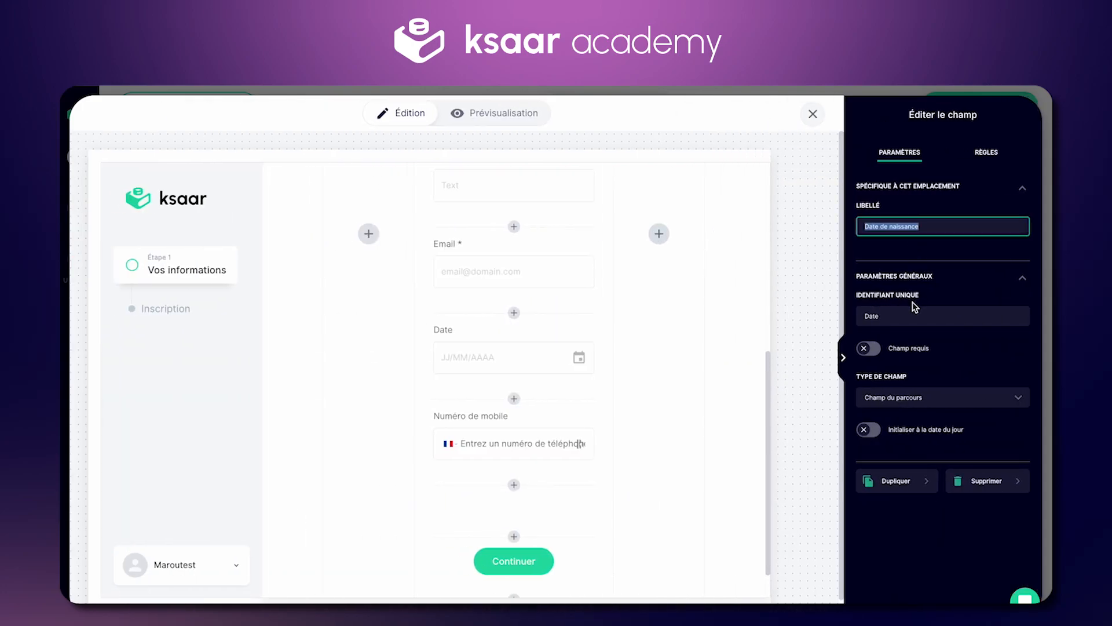
pyautogui.doubleClick(909, 315)
pyautogui.hotkey('ctrl', 'v')
pyautogui.moveTo(546, 347)
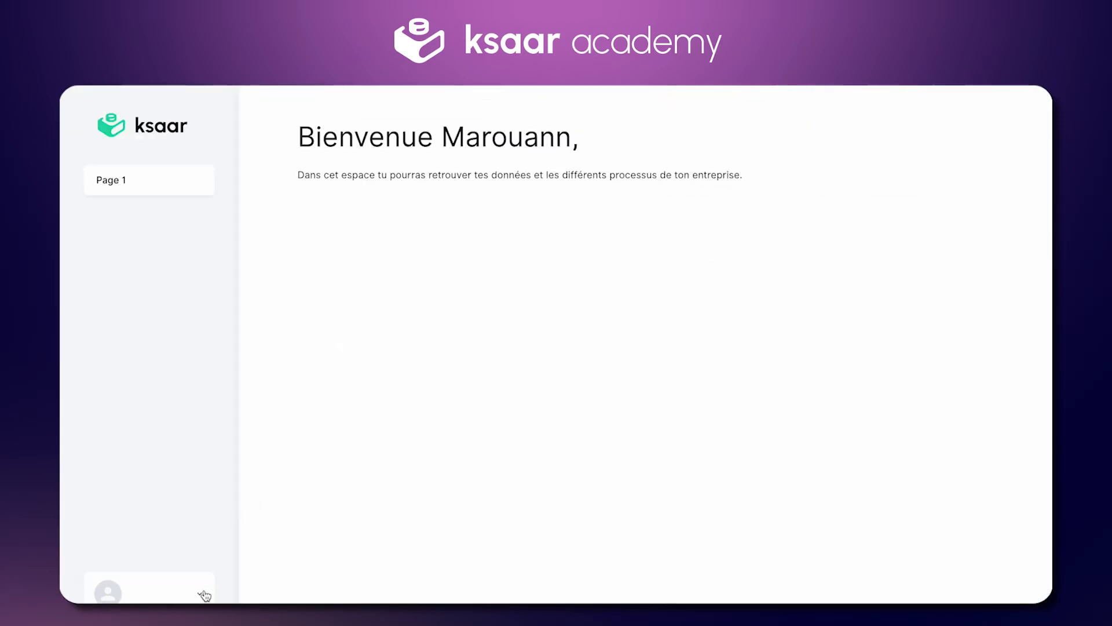
pyautogui.click(200, 594)
pyautogui.click(199, 595)
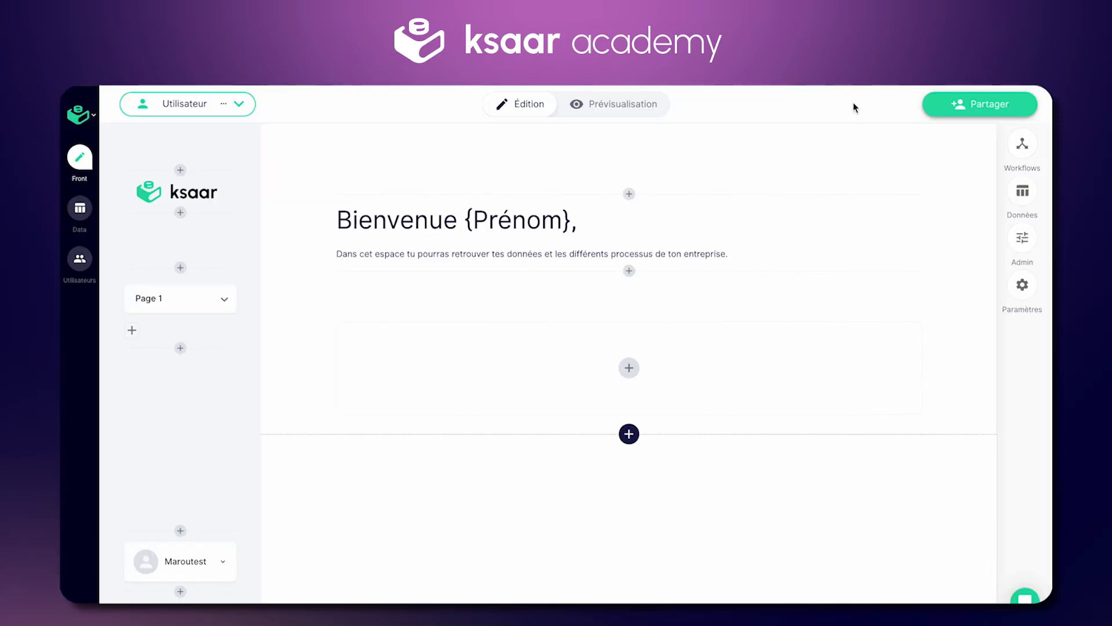
# Copy the Utilisateur sign-up link and scroll the live form to confirm the Date de naissance field.
pyautogui.click(980, 105)
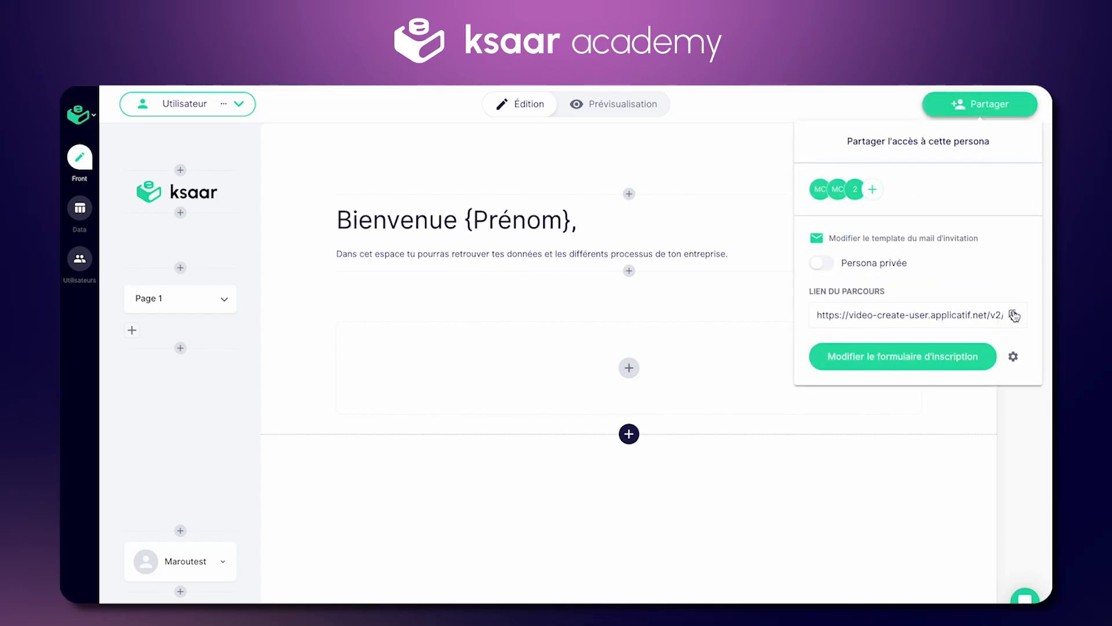
pyautogui.click(1013, 316)
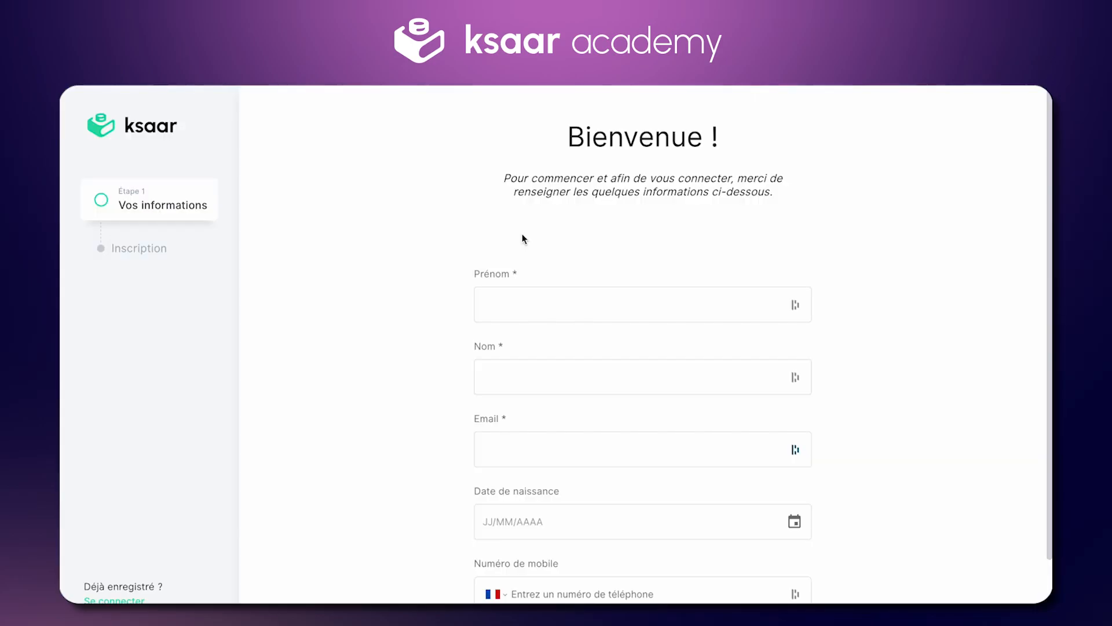
pyautogui.scroll(-2, 527, 232)
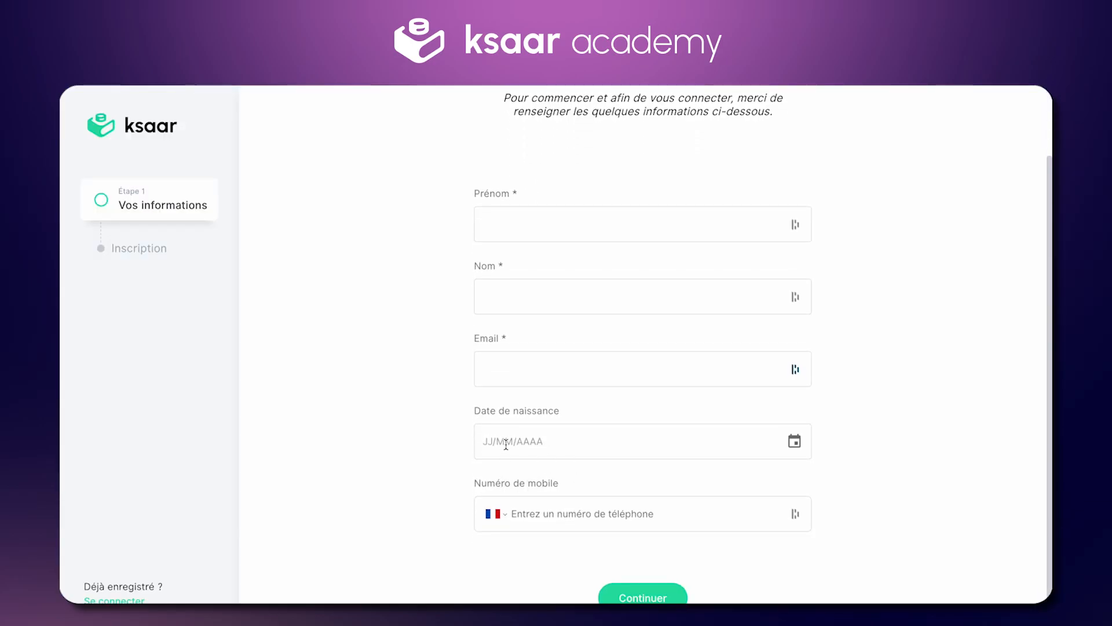
pyautogui.scroll(2, 506, 445)
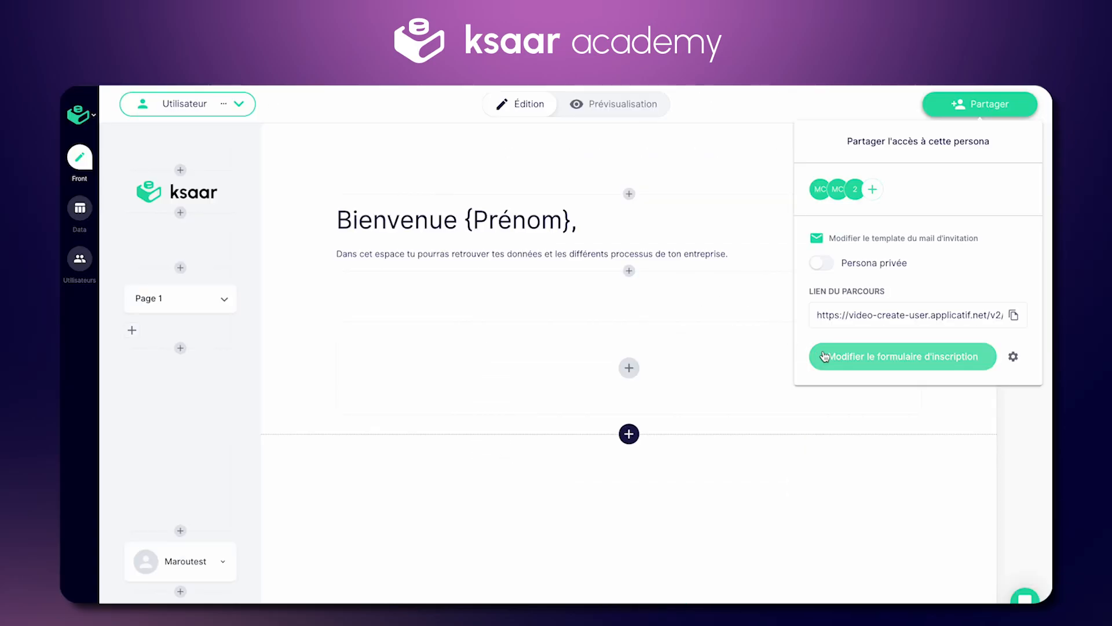
# Switch to the Admin persona and inspect its registration form in the editor.
pyautogui.click(706, 180)
pyautogui.click(239, 104)
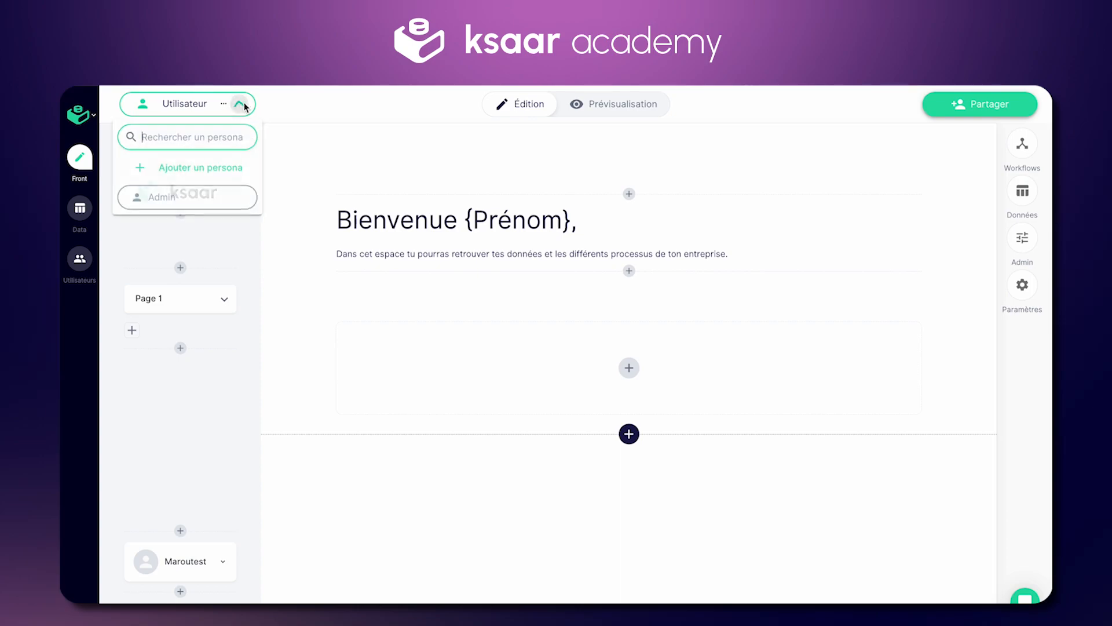
pyautogui.click(200, 200)
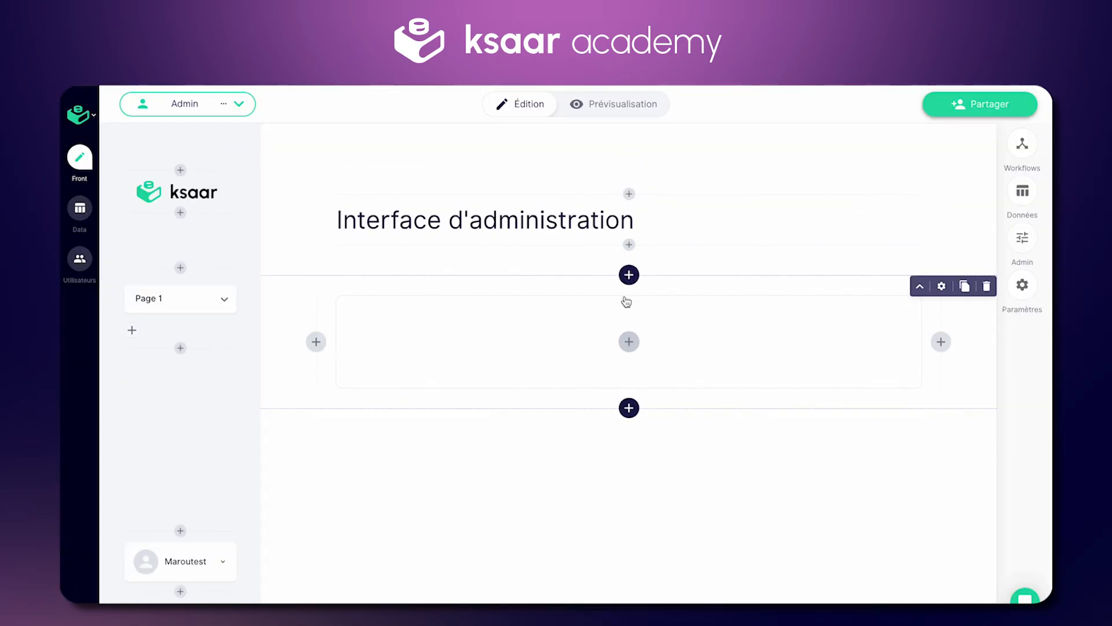
pyautogui.click(984, 104)
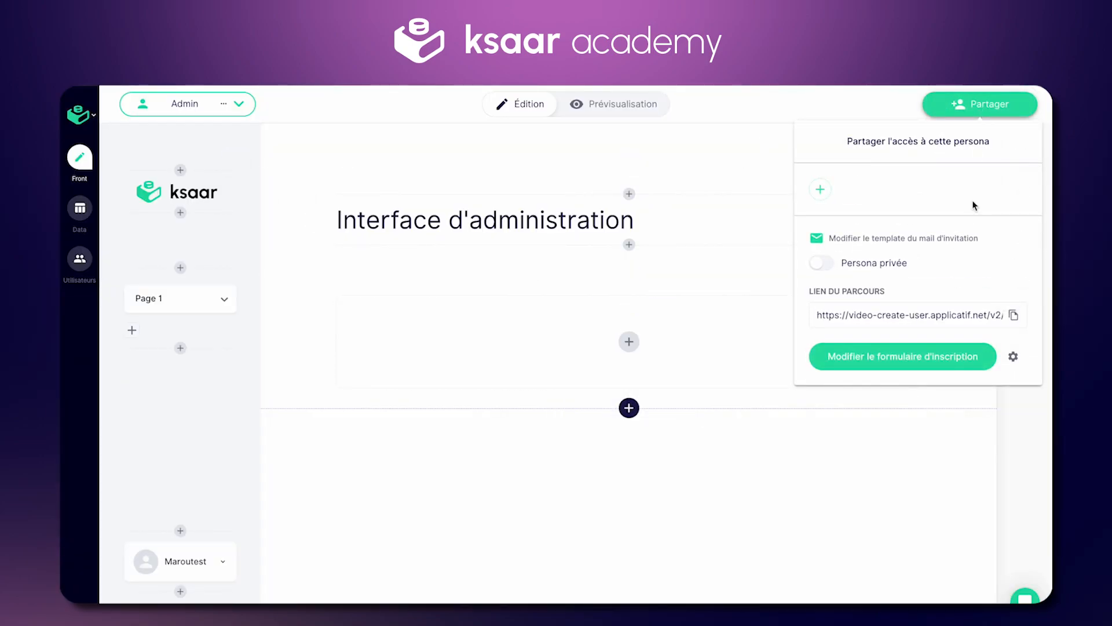
pyautogui.click(923, 356)
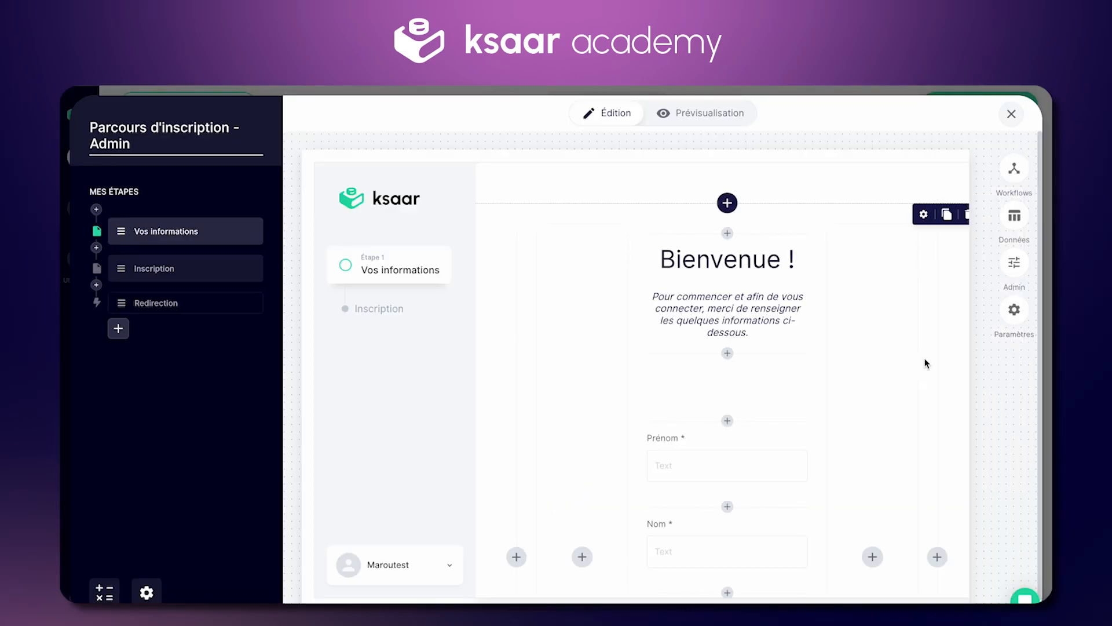
pyautogui.scroll(-5, 925, 358)
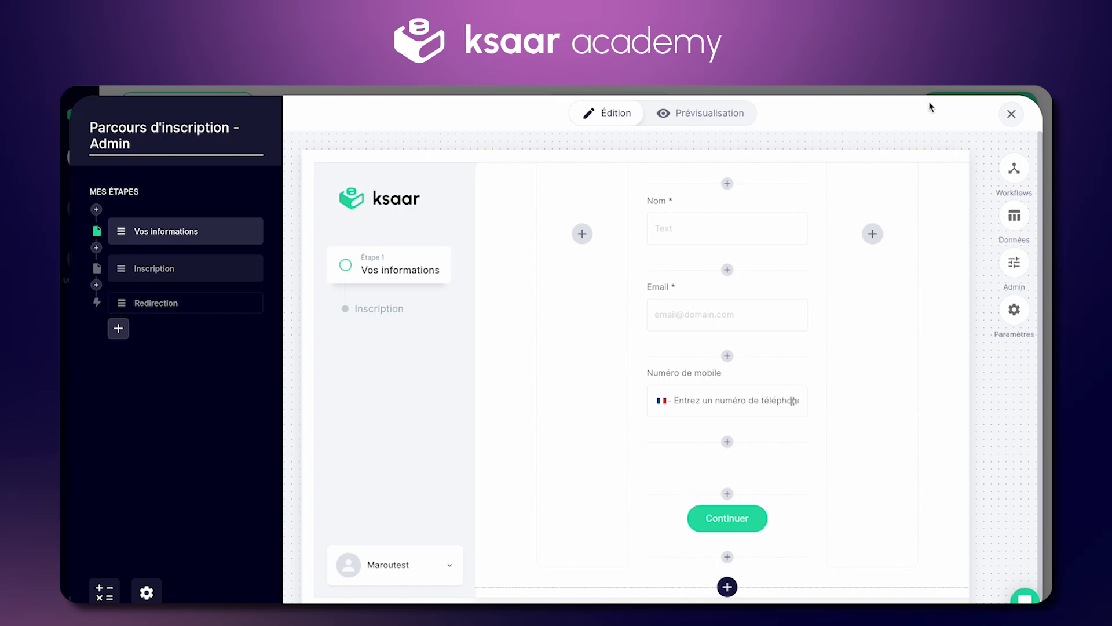
pyautogui.click(1011, 113)
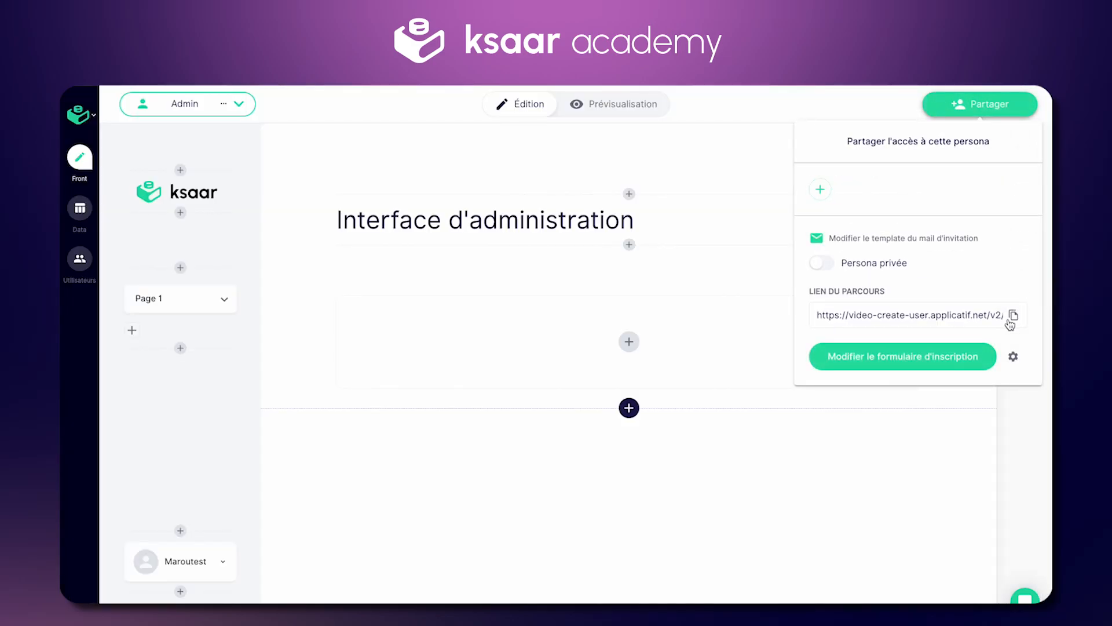
# Copy the Admin persona's sign-up link and open it in the browser.
pyautogui.click(1010, 315)
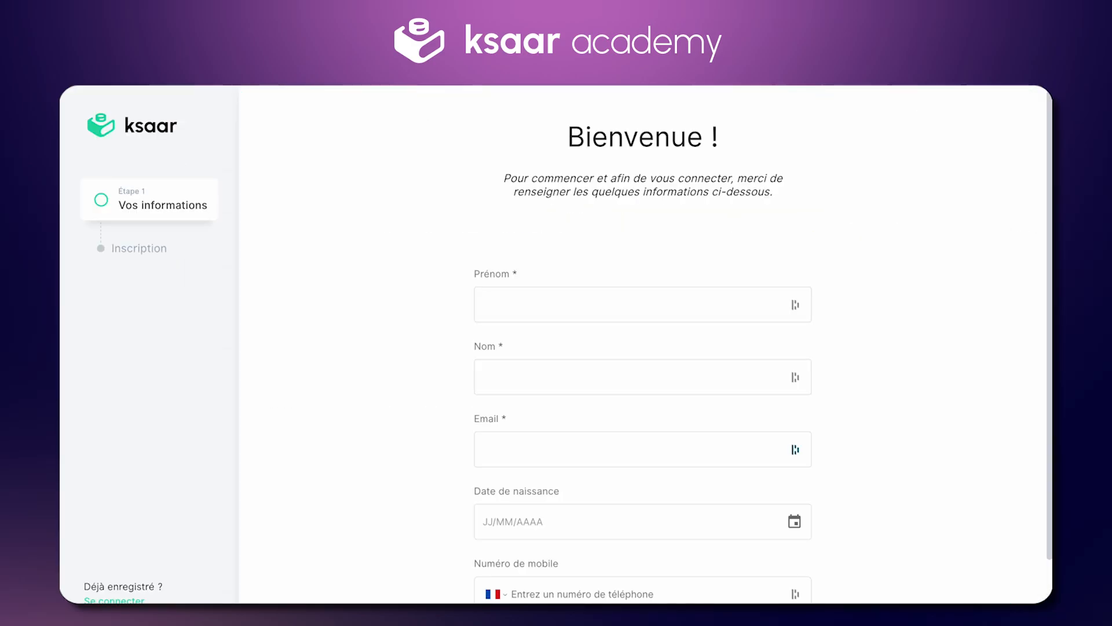
pyautogui.hotkey('ctrl', 'v')
pyautogui.press('Return')
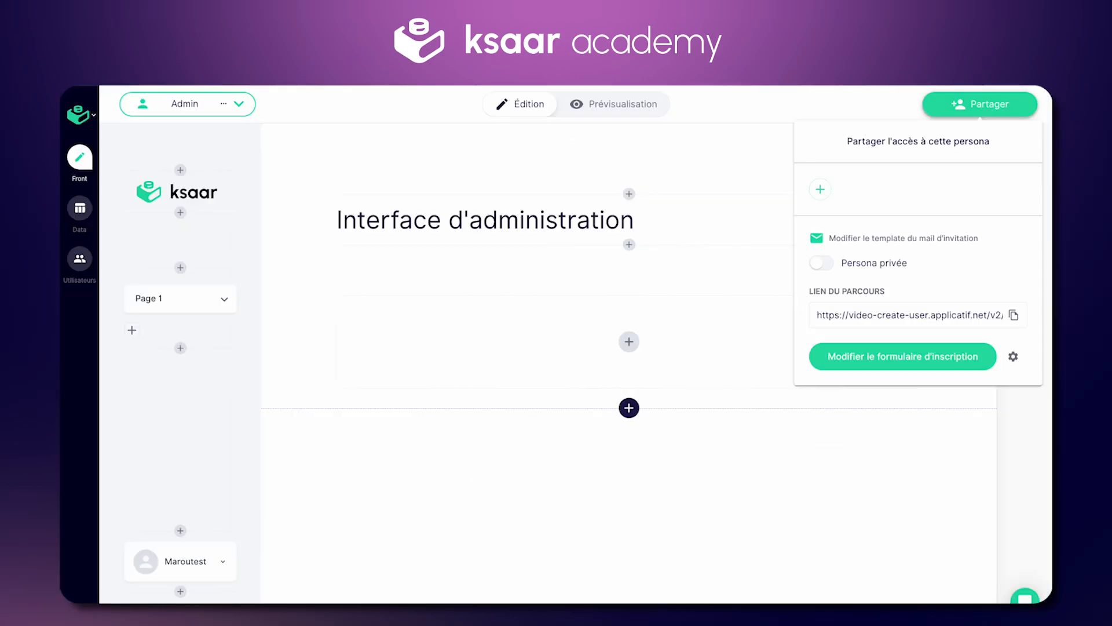
# Switch the editor to Utilisateur, preview its login and S'inscrire pages, and reopen Partager.
pyautogui.click(739, 187)
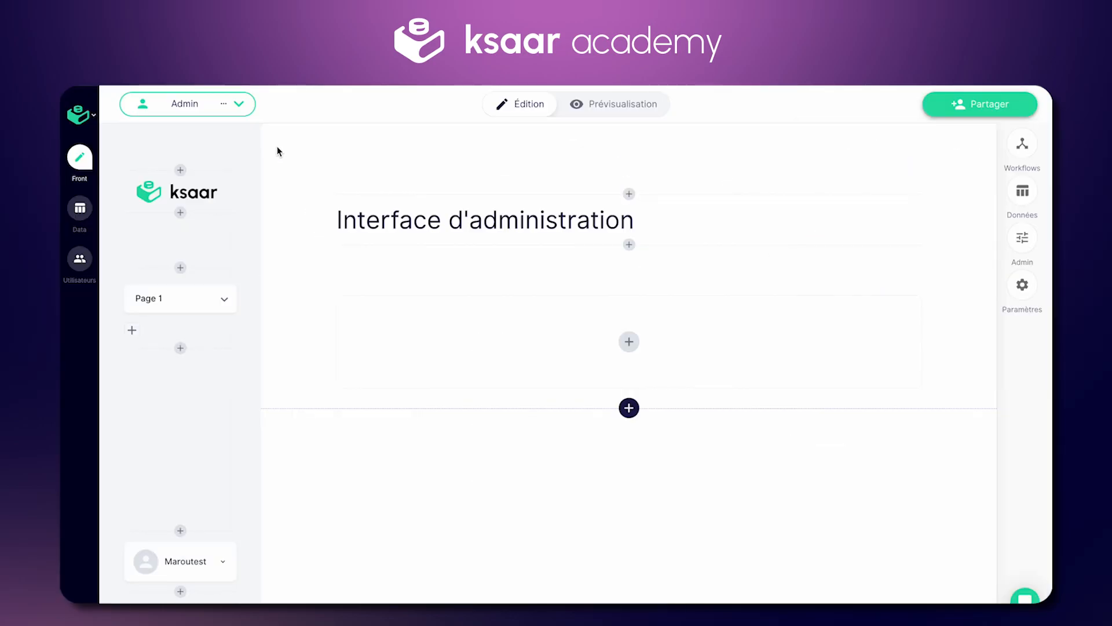
pyautogui.click(240, 105)
pyautogui.click(200, 195)
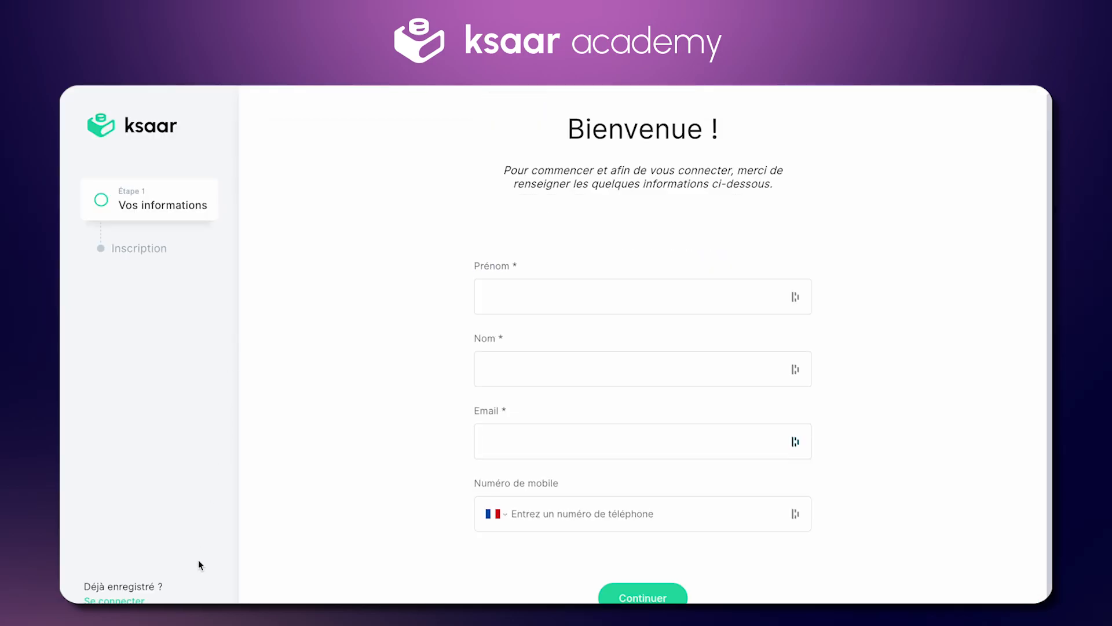
pyautogui.click(132, 599)
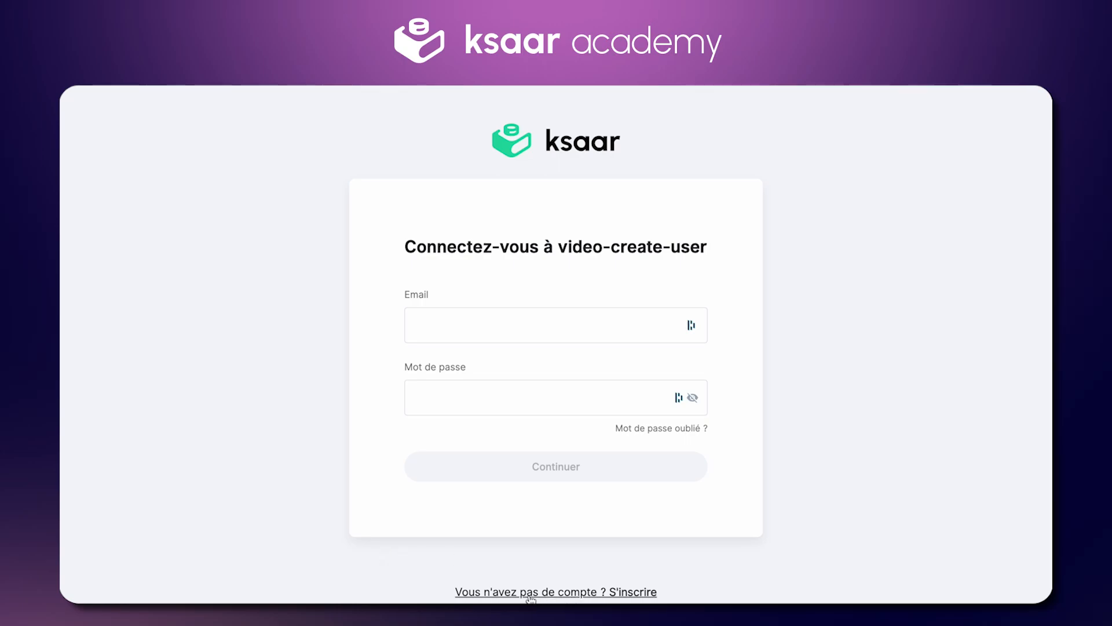
pyautogui.click(597, 593)
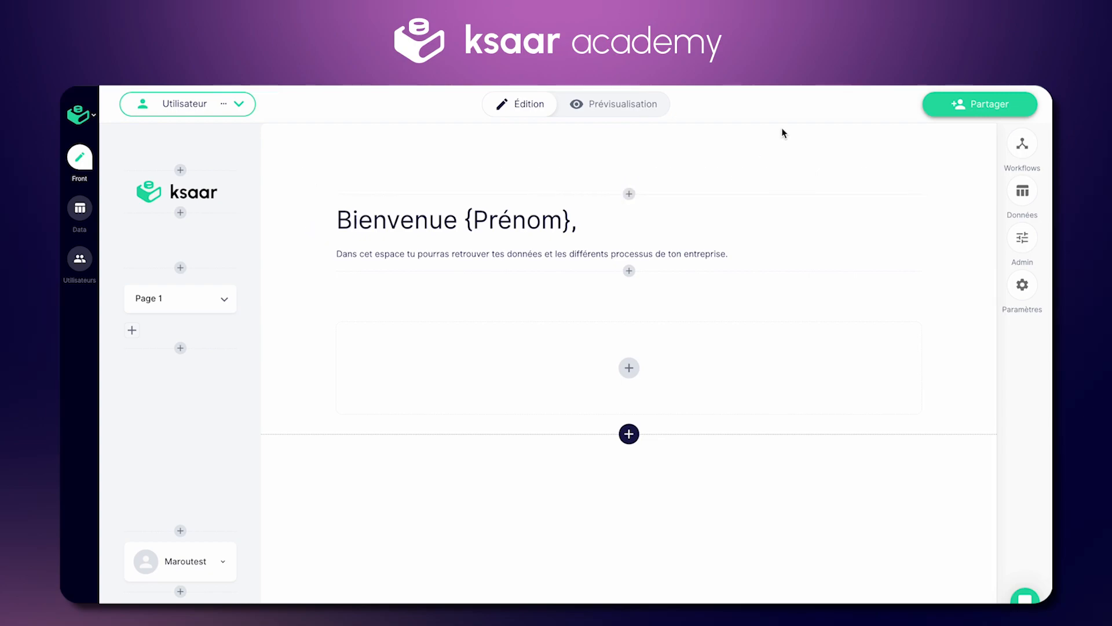
pyautogui.click(951, 108)
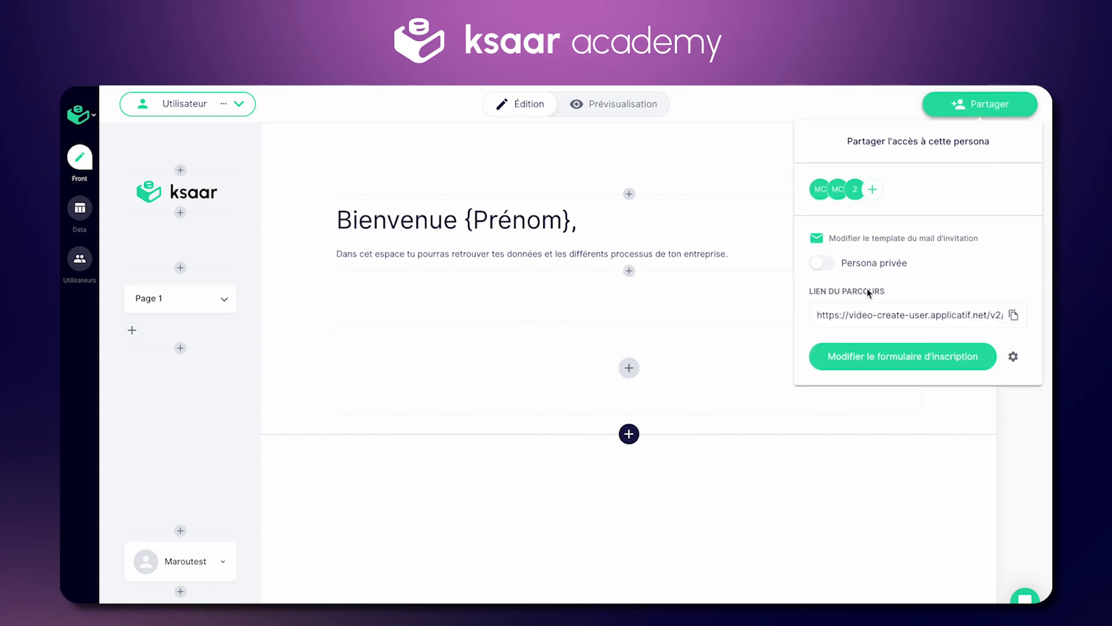
# Turn on Persona privée for Utilisateur and check in a new tab that the login page lacks S'inscrire.
pyautogui.click(1014, 315)
pyautogui.click(822, 264)
pyautogui.hotkey('ctrl', 't')
pyautogui.hotkey('ctrl', 'v')
pyautogui.press('Return')
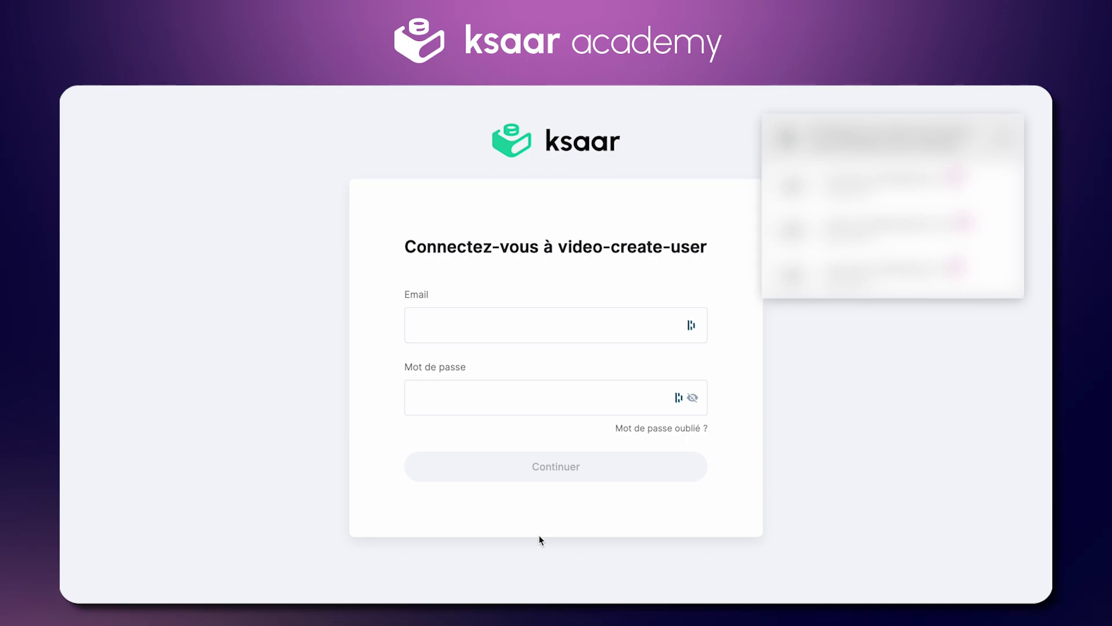
pyautogui.click(1003, 140)
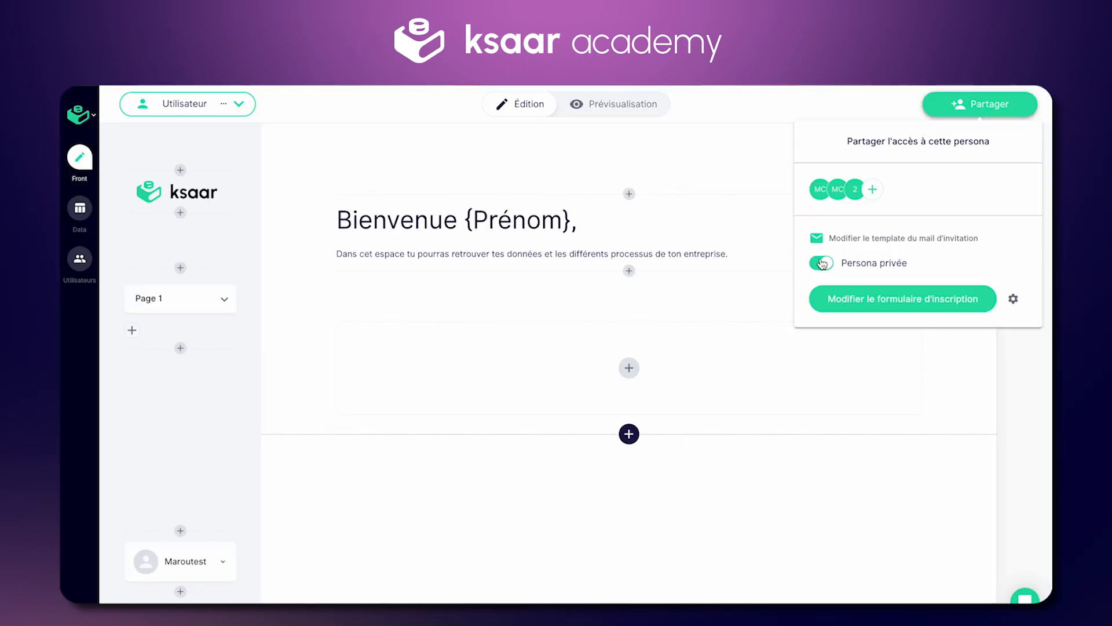
pyautogui.click(829, 270)
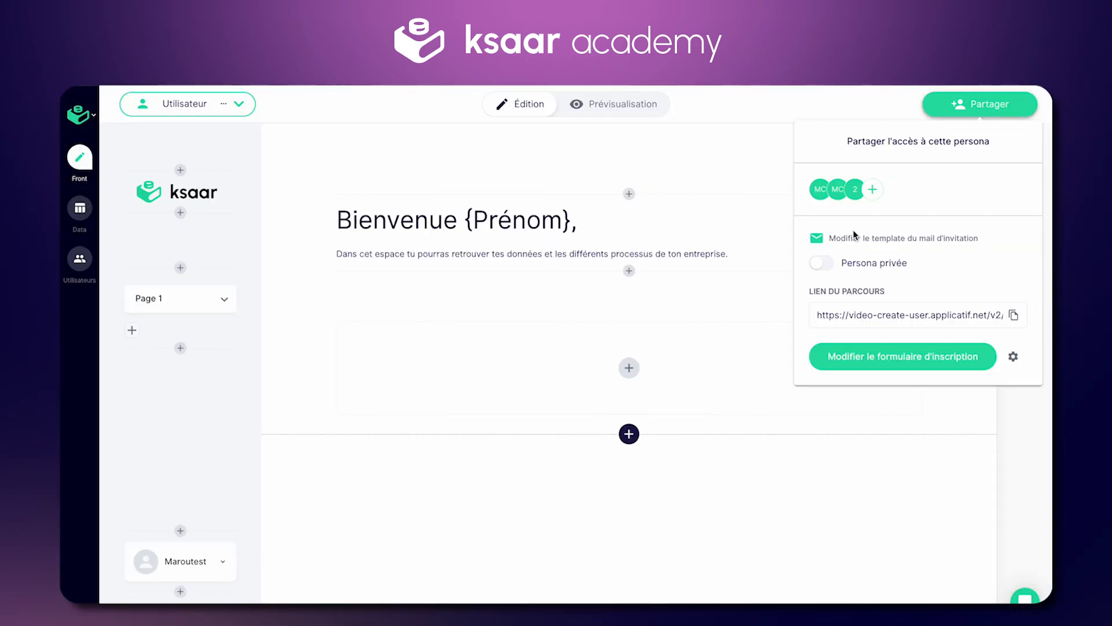
pyautogui.click(822, 262)
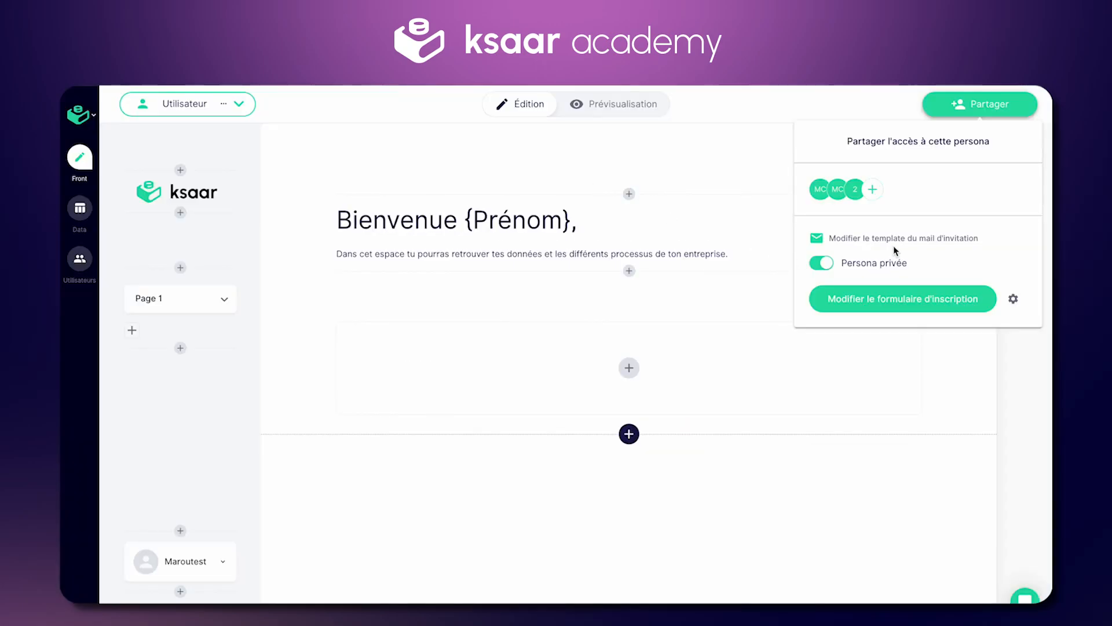
# Add a new Utilisateur user, entering their YOPmail e-mail address, first name and last name.
pyautogui.click(889, 237)
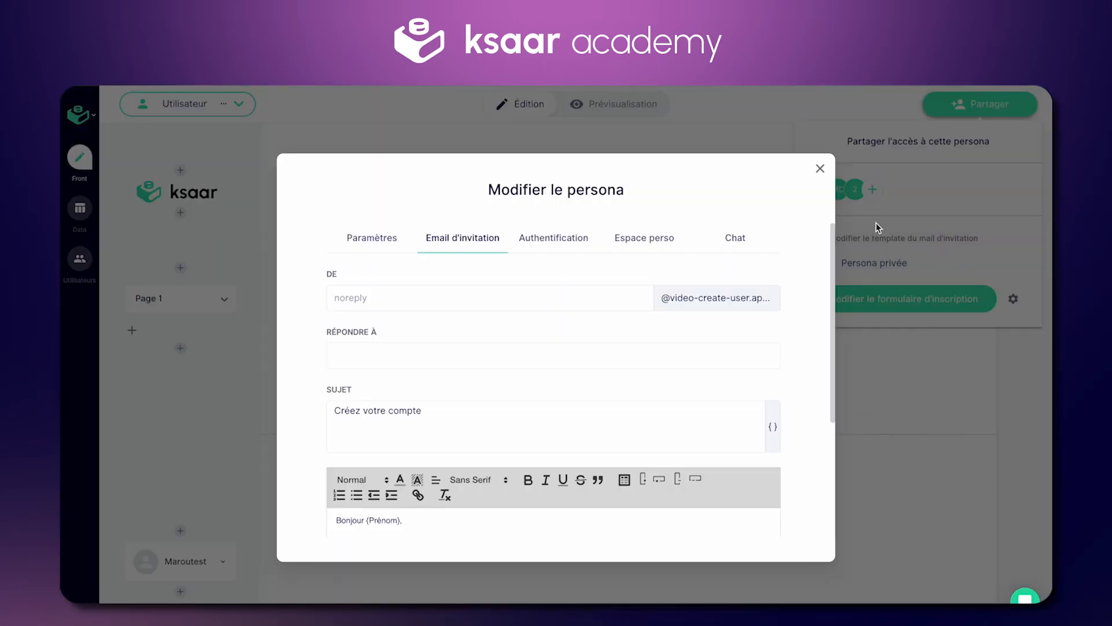
pyautogui.click(819, 168)
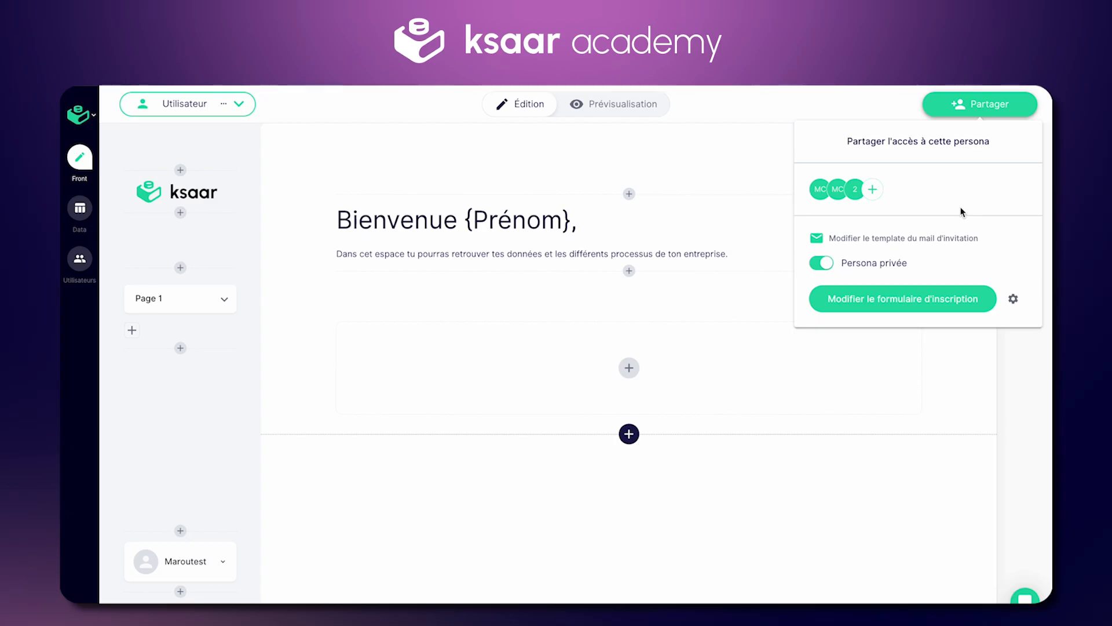
pyautogui.click(873, 190)
pyautogui.click(498, 265)
pyautogui.press('Tab')
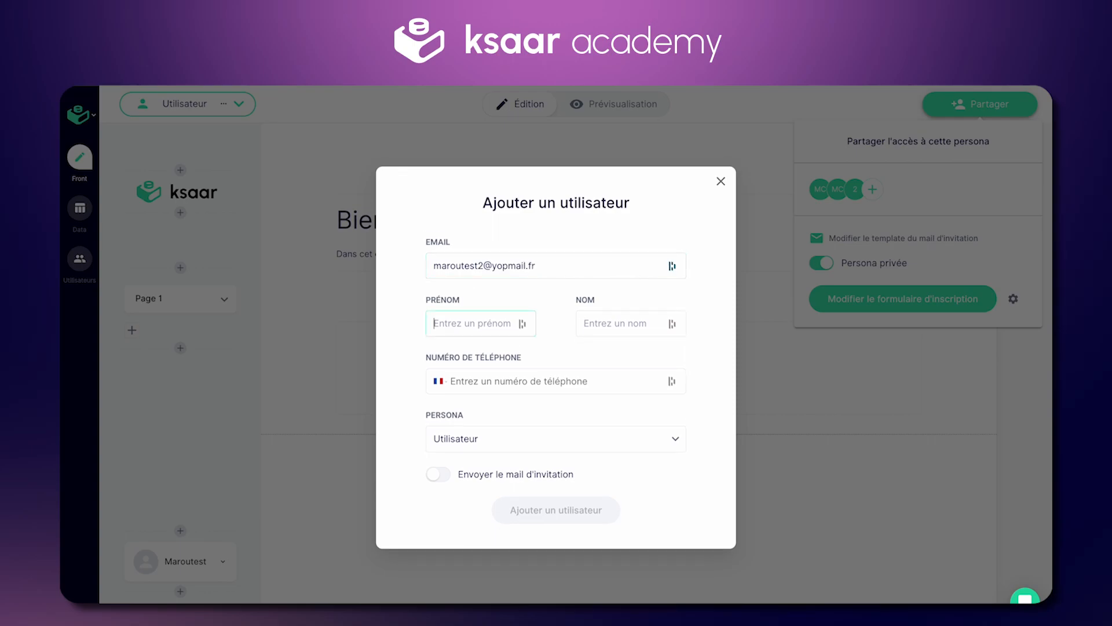
pyautogui.write('Maroutest')
pyautogui.press('Tab')
pyautogui.write('Due')
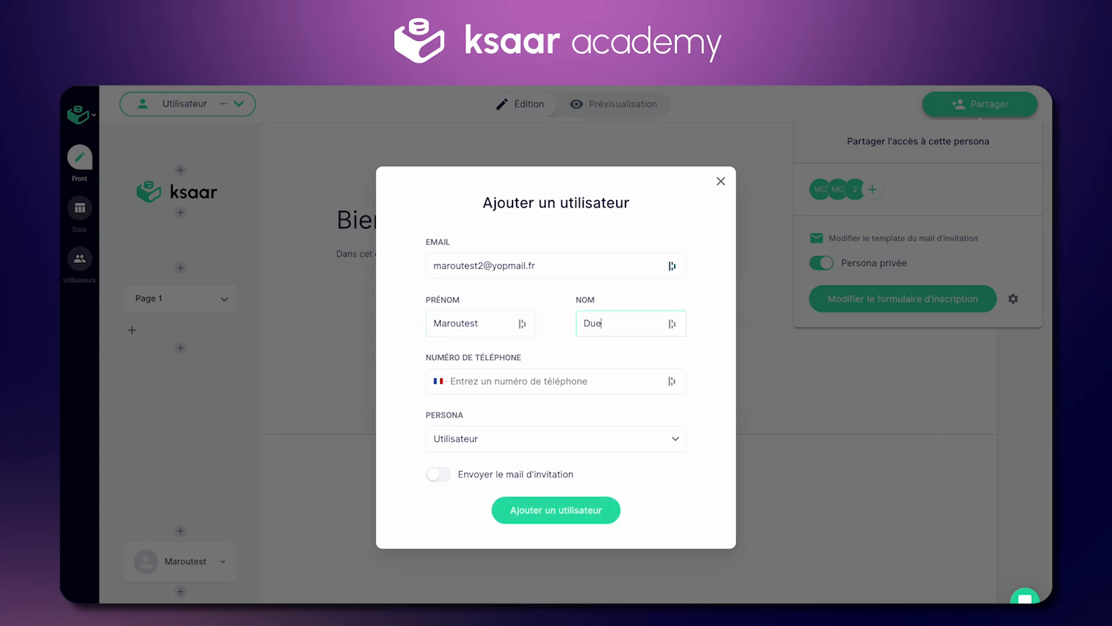
pyautogui.press('BackSpace')
pyautogui.write('eux')
# Enable Envoyer le mail d'invitation and create the user with Ajouter un utilisateur.
pyautogui.click(441, 479)
pyautogui.click(552, 269)
pyautogui.hotkey('ctrl', 'a')
pyautogui.press('super+c')
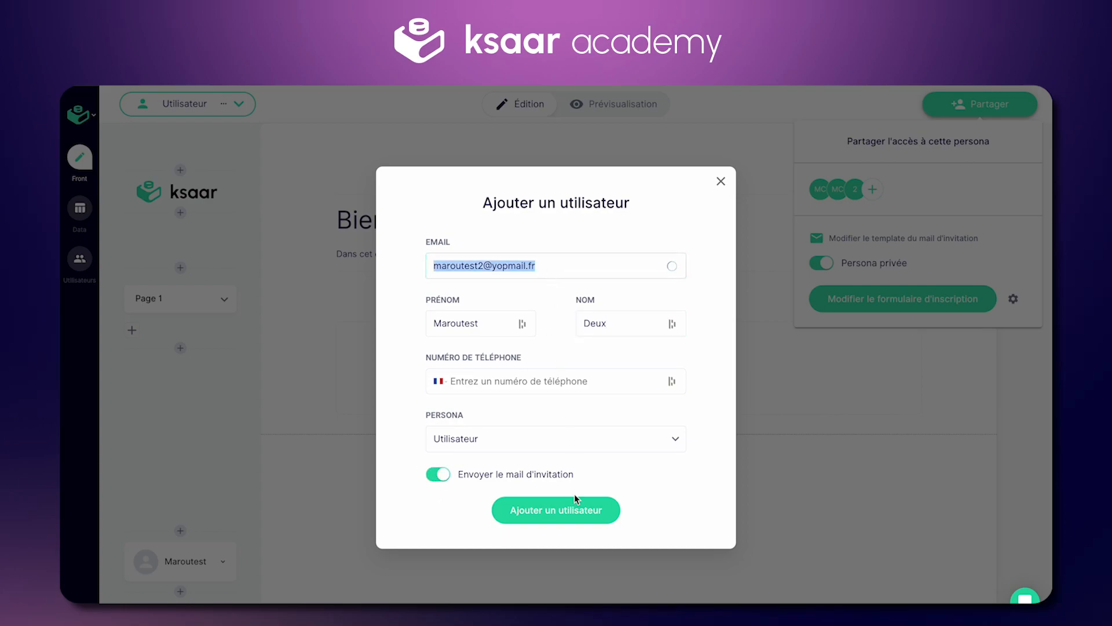
pyautogui.click(578, 516)
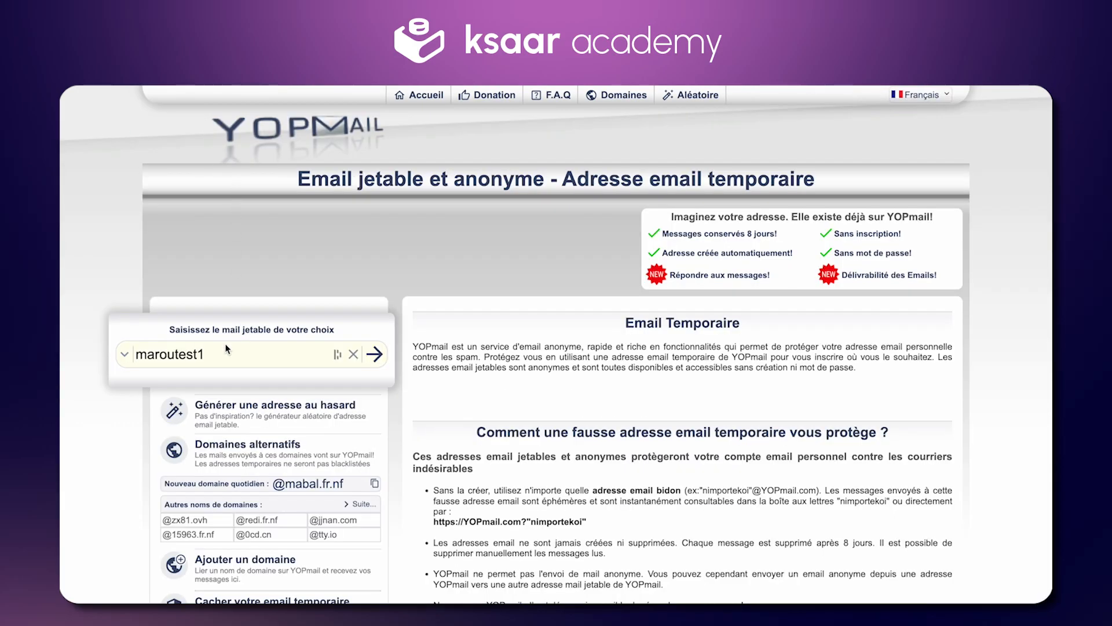
# Open the invited user's YOPmail inbox and review the Créez votre compte email and its Cliquez ici link.
pyautogui.doubleClick(221, 353)
pyautogui.press('super+v')
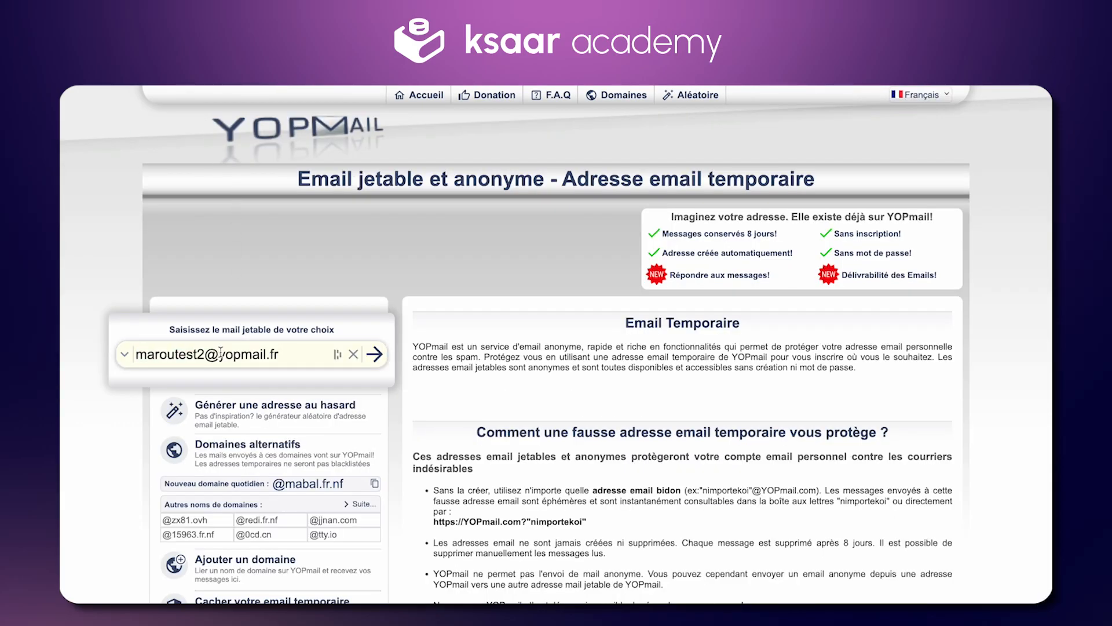
pyautogui.press('Return')
pyautogui.scroll(-2, 612, 451)
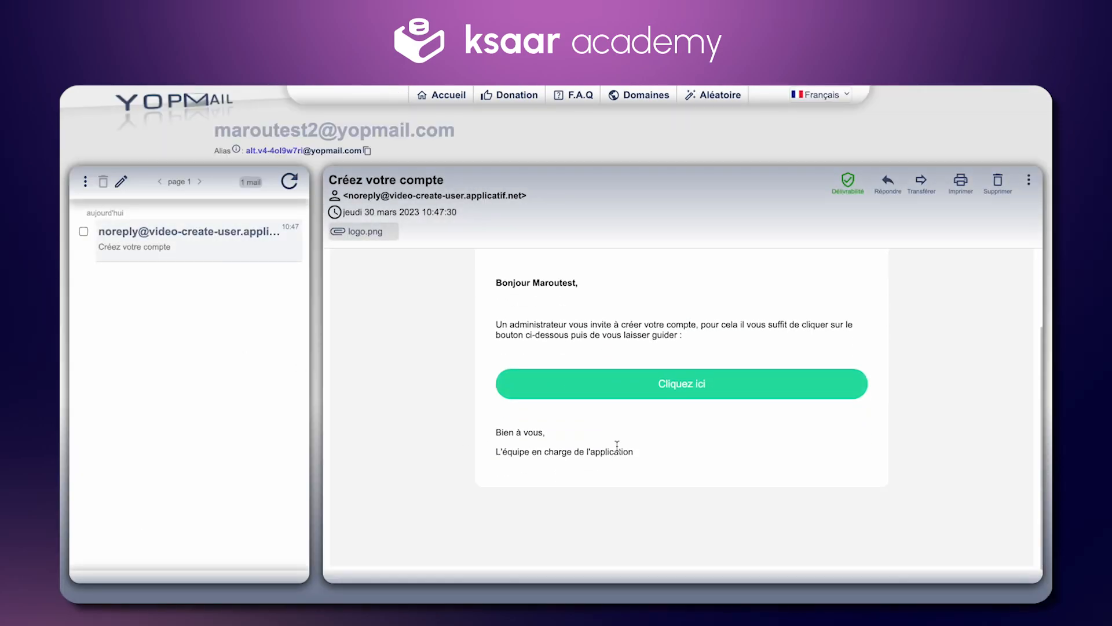
pyautogui.click(631, 387)
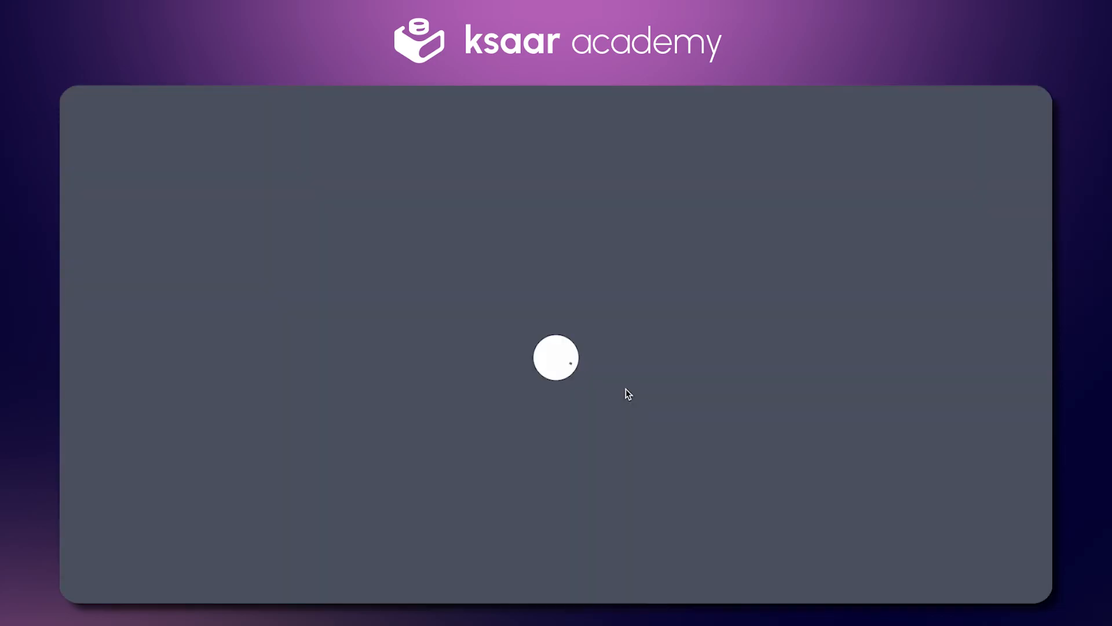
pyautogui.scroll(-1, 623, 307)
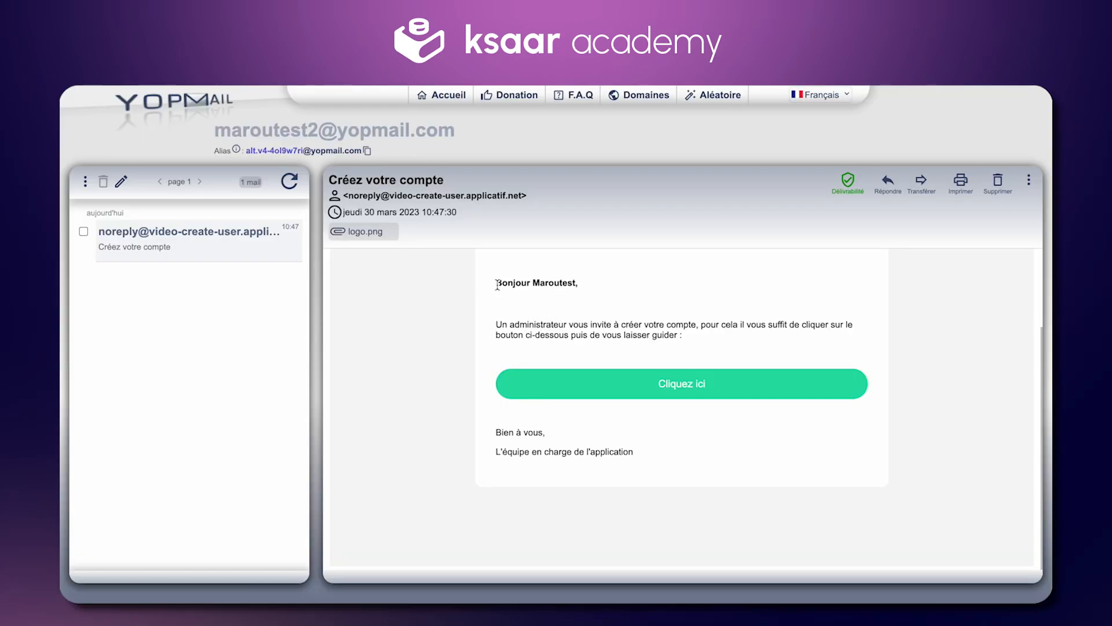
pyautogui.scroll(-1, 500, 401)
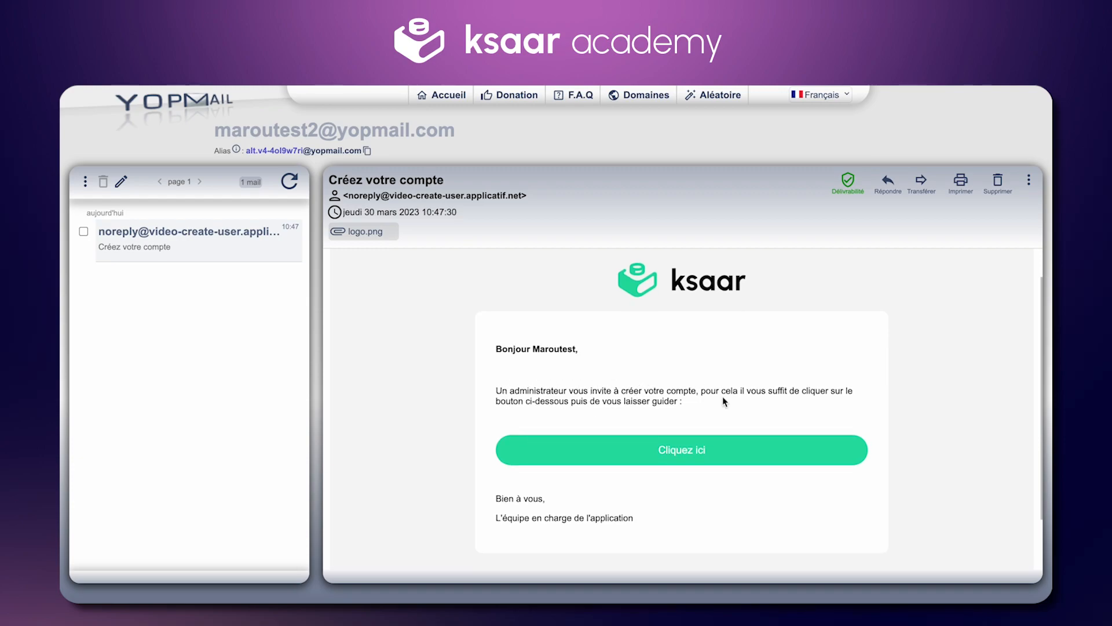
pyautogui.moveTo(662, 514); pyautogui.dragTo(576, 338)
pyautogui.click(552, 385)
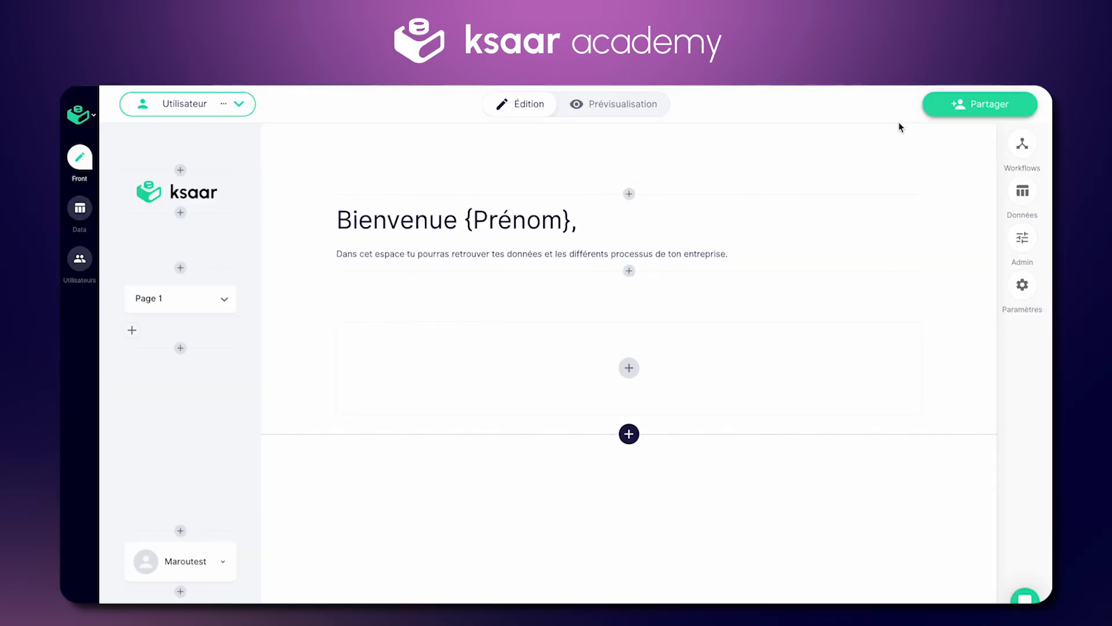
# In the Utilisateur invitation email, add {Nom} after {Prénom} in the greeting and a second {BUTTON} line.
pyautogui.click(959, 111)
pyautogui.click(905, 236)
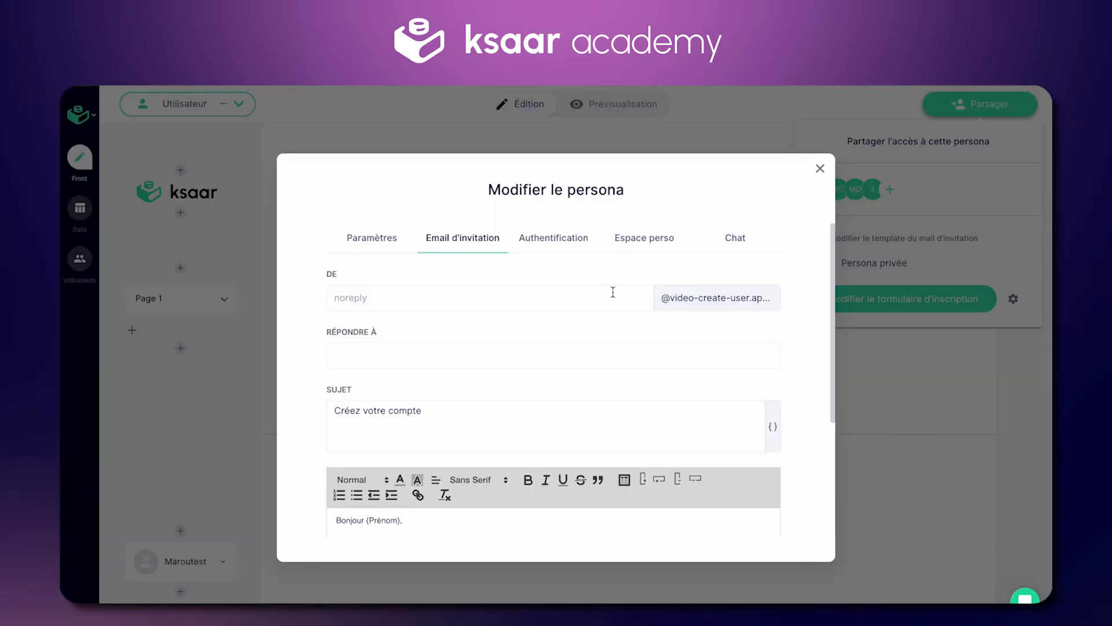
pyautogui.scroll(-5, 429, 336)
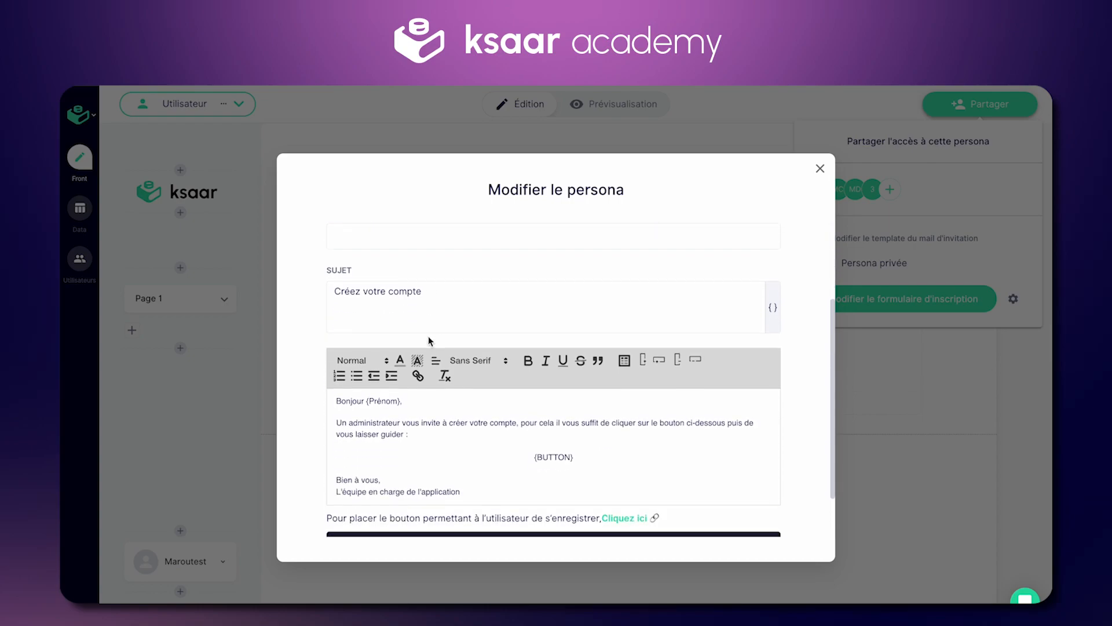
pyautogui.click(444, 410)
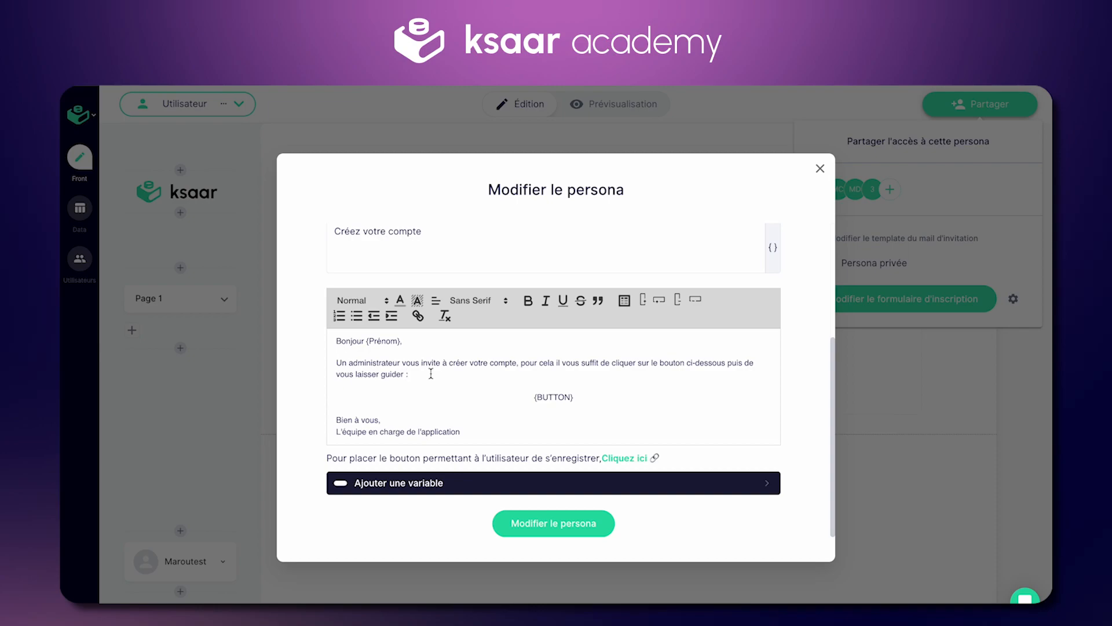
pyautogui.click(412, 341)
pyautogui.click(454, 485)
pyautogui.click(499, 390)
pyautogui.click(454, 399)
pyautogui.moveTo(533, 397); pyautogui.dragTo(575, 397)
pyautogui.click(589, 395)
pyautogui.press('Return')
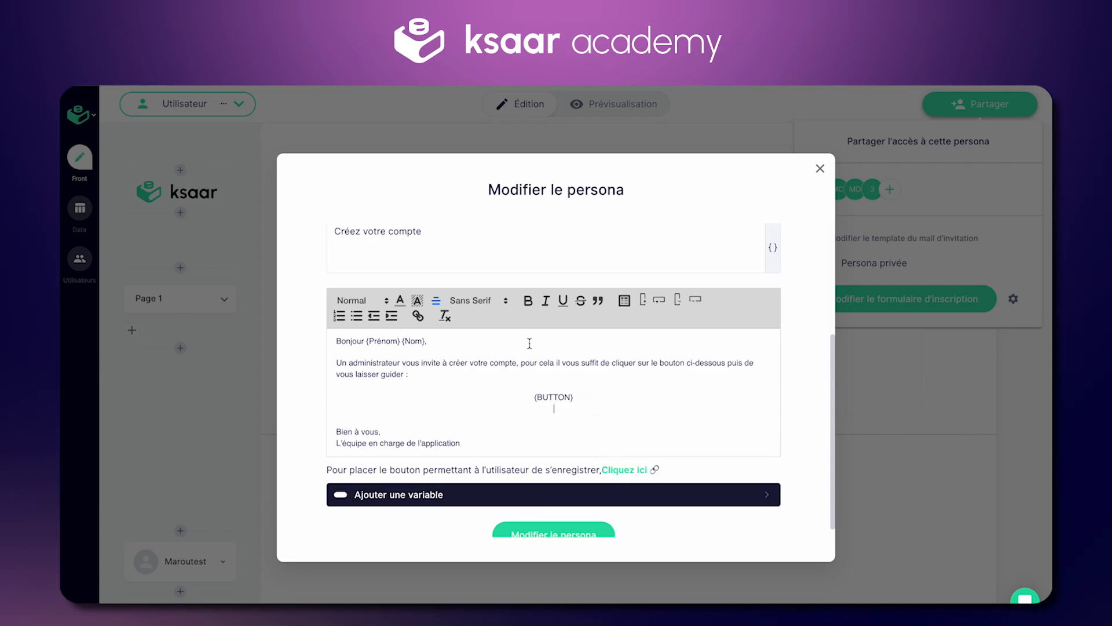
pyautogui.click(620, 473)
pyautogui.moveTo(595, 408); pyautogui.dragTo(594, 392)
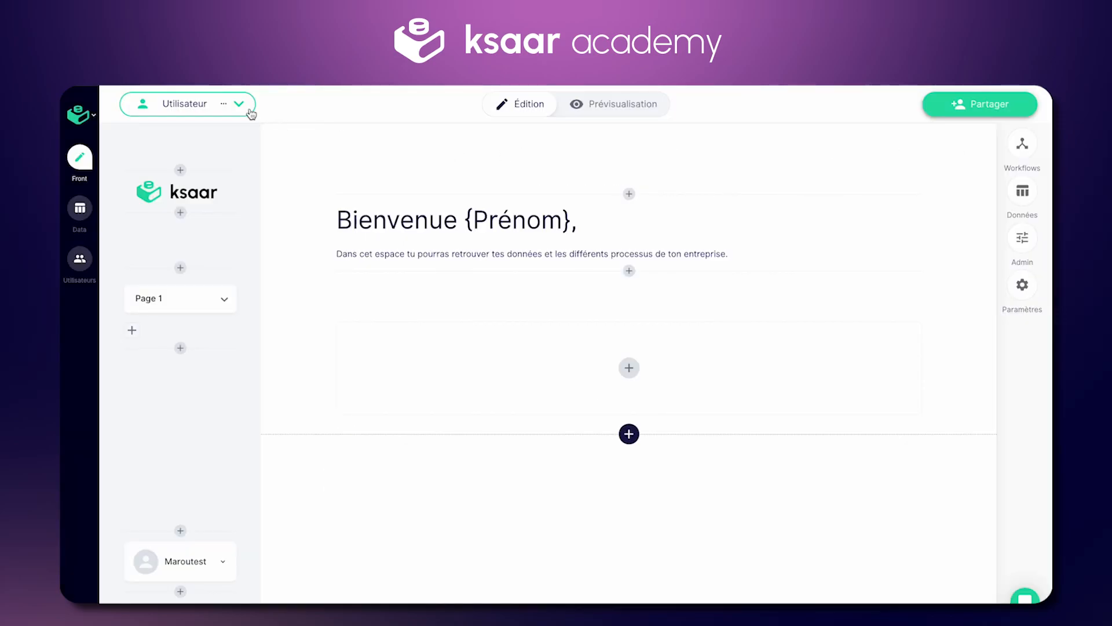
# Reopen the Utilisateur persona's Éditer settings, review the Email d'invitation tab, and save with Modifier le persona.
pyautogui.click(239, 106)
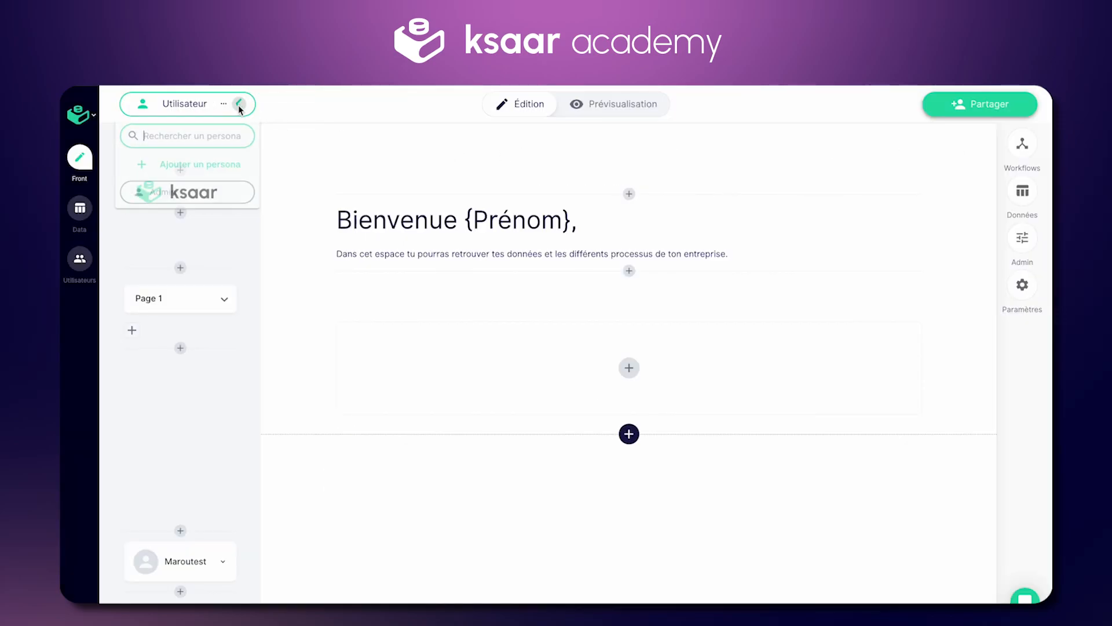
pyautogui.click(240, 106)
pyautogui.click(225, 108)
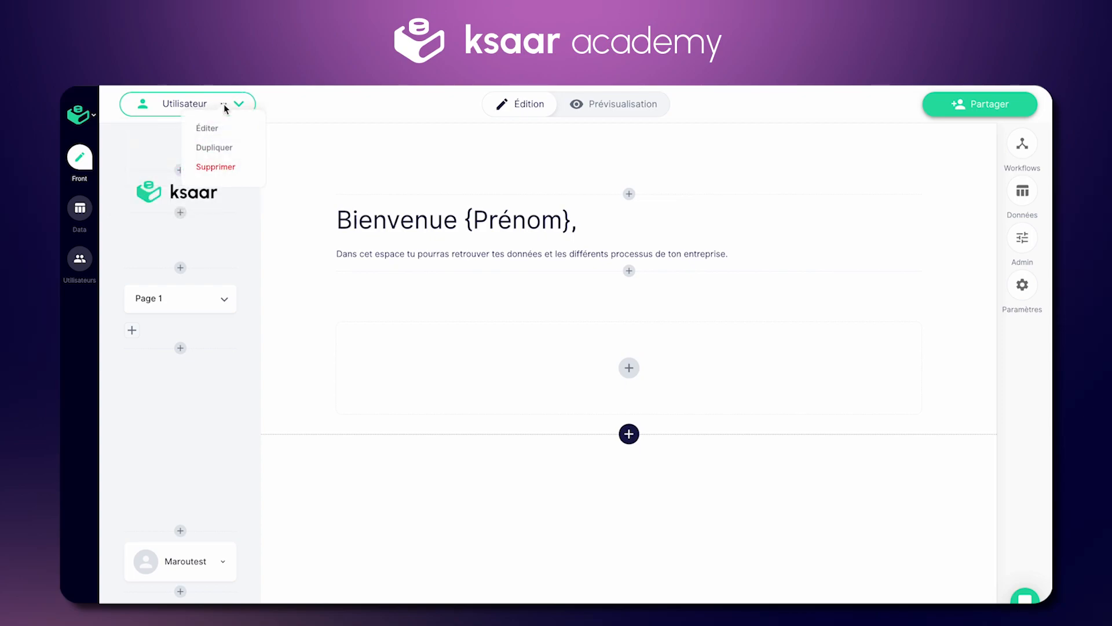
pyautogui.click(209, 129)
pyautogui.click(451, 271)
pyautogui.scroll(-3, 517, 309)
pyautogui.scroll(3, 516, 287)
pyautogui.scroll(-3, 628, 303)
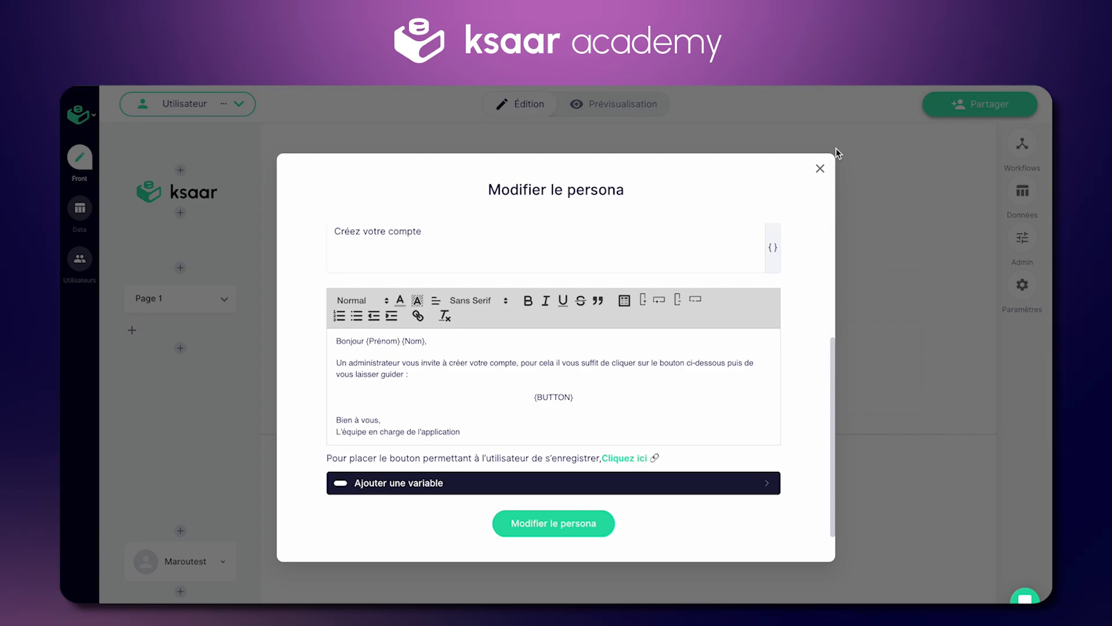
pyautogui.click(578, 523)
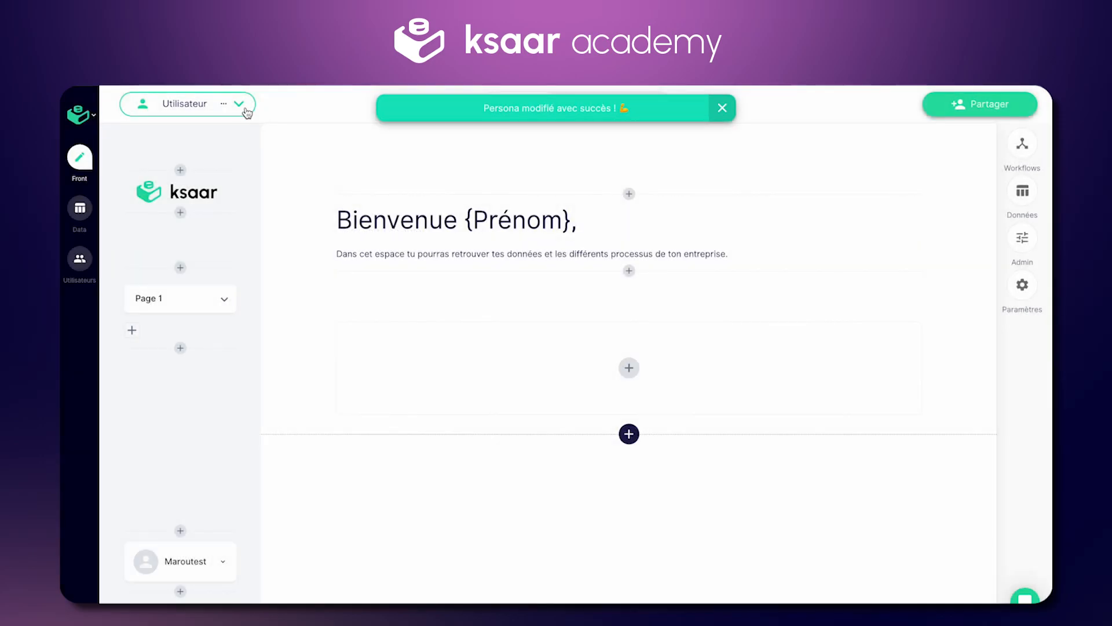
pyautogui.click(248, 110)
# Select the Admin persona, view its Email d'invitation body, then close the settings and sharing panel unsaved.
pyautogui.click(192, 203)
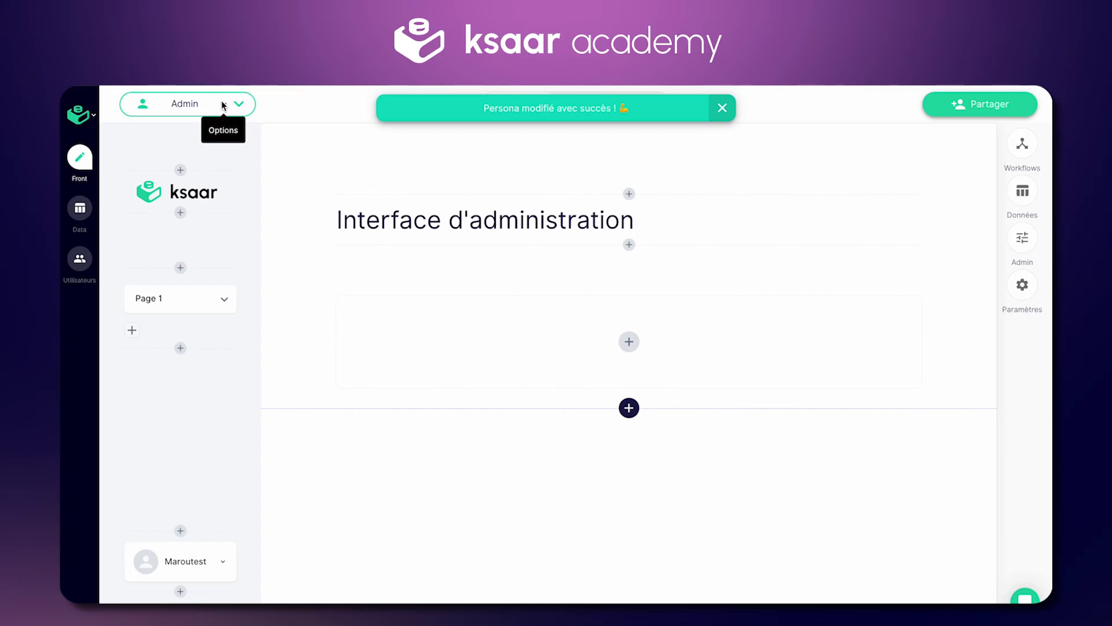
pyautogui.click(223, 105)
pyautogui.click(209, 131)
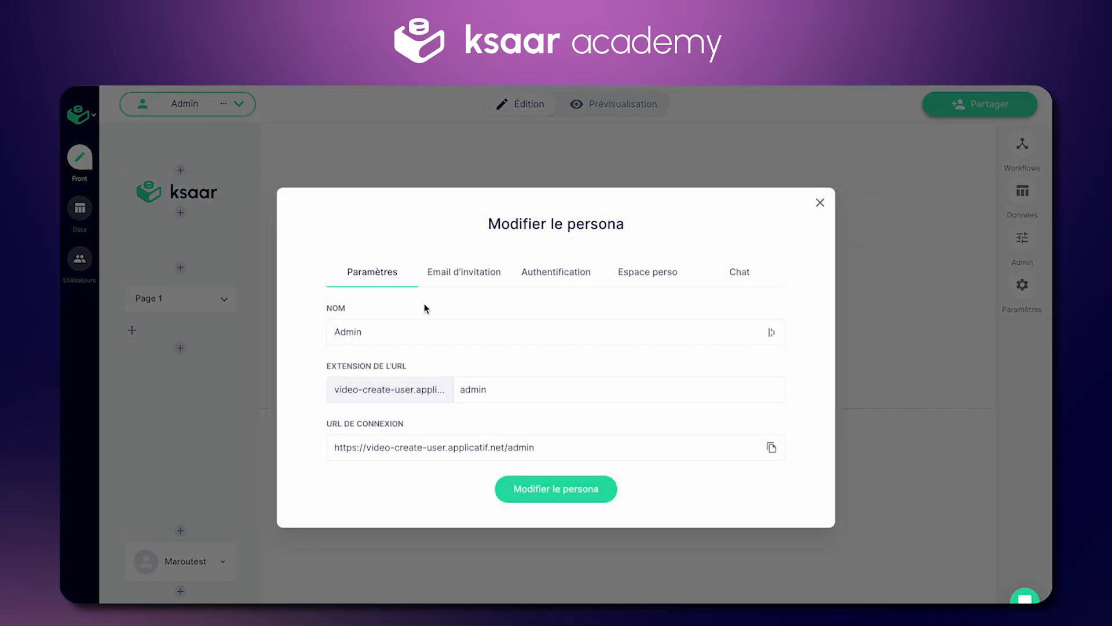
pyautogui.click(483, 270)
pyautogui.scroll(-3, 509, 331)
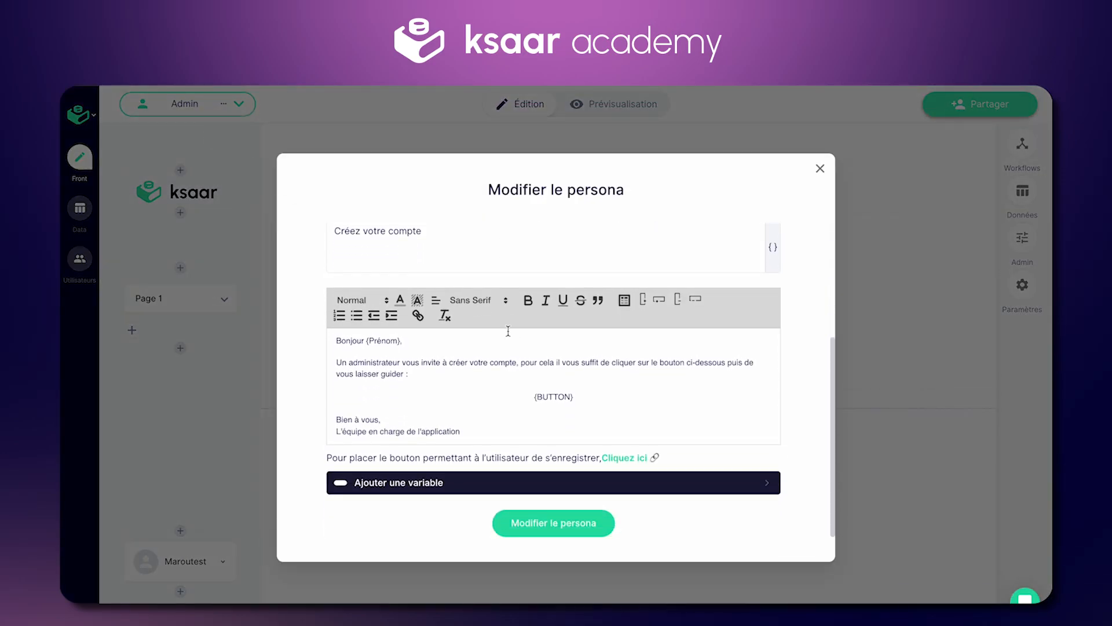
pyautogui.click(417, 341)
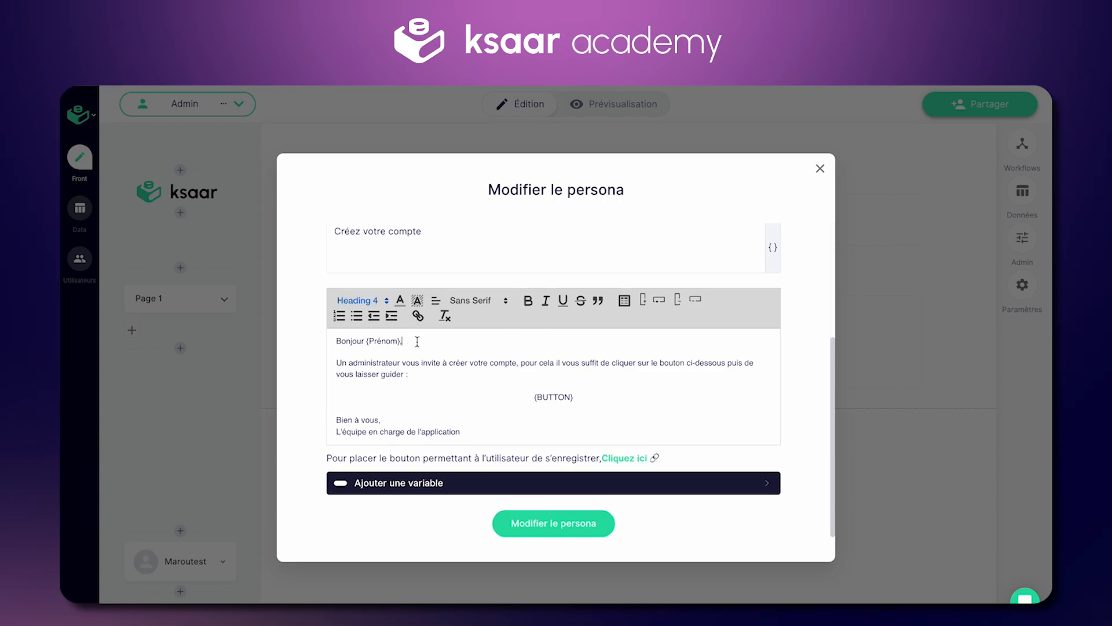
pyautogui.scroll(3, 418, 341)
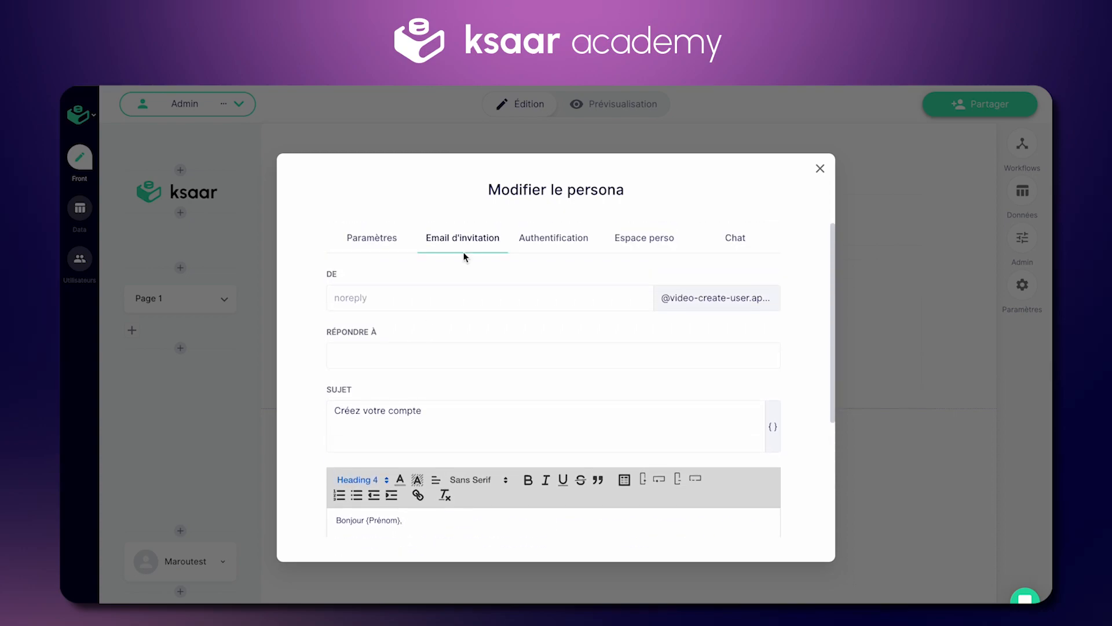
pyautogui.click(820, 168)
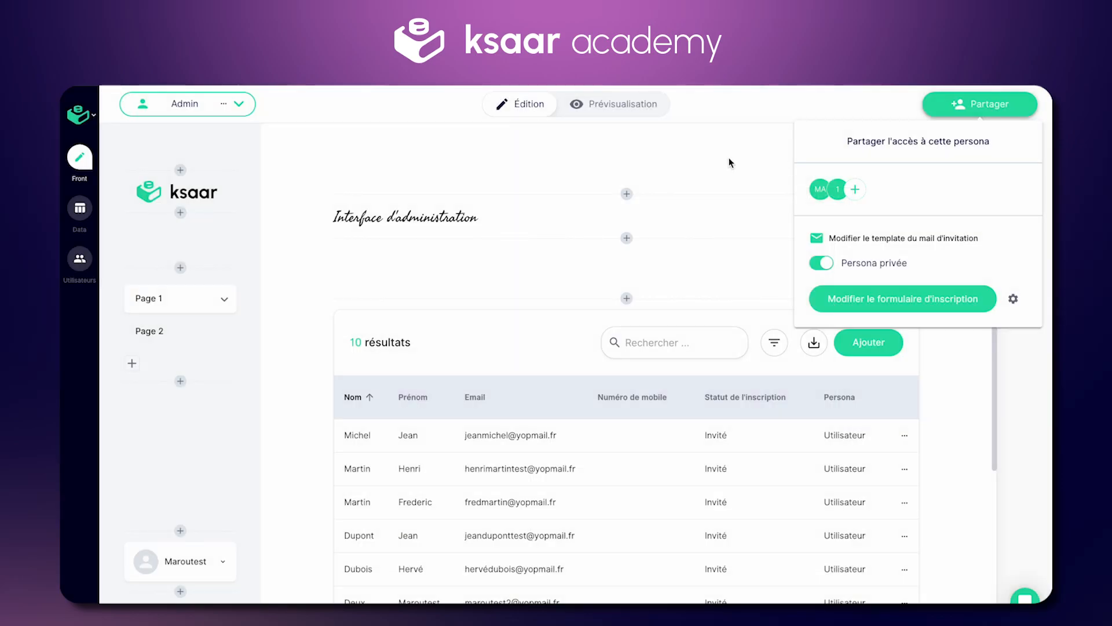
pyautogui.click(729, 158)
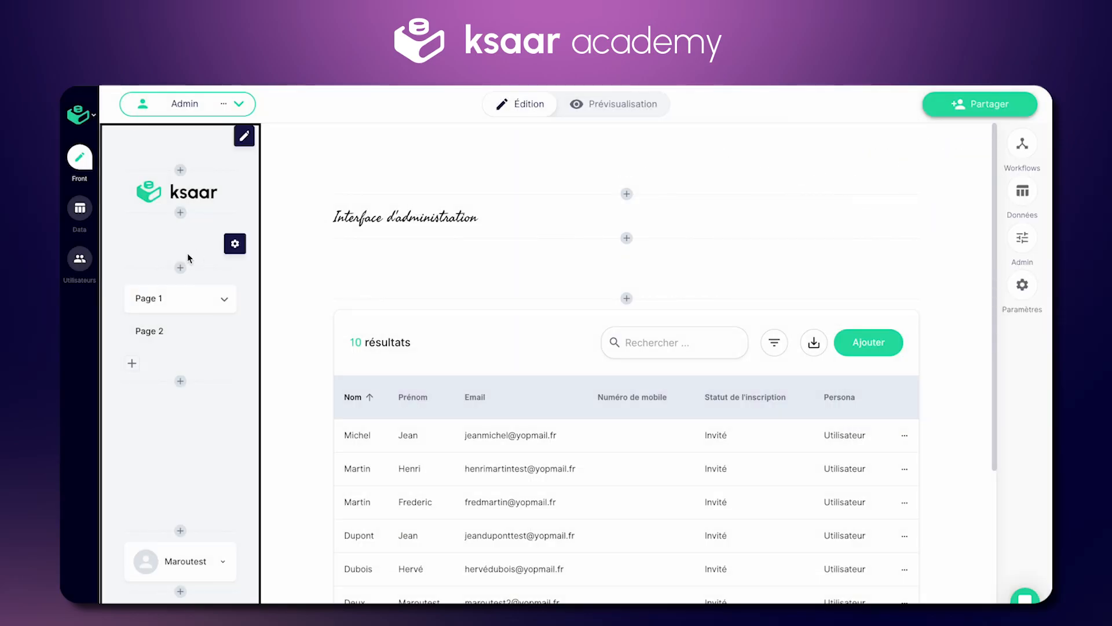
# Add a new row to the Utilisateurs table and set its persona to Utilisateur.
pyautogui.click(83, 264)
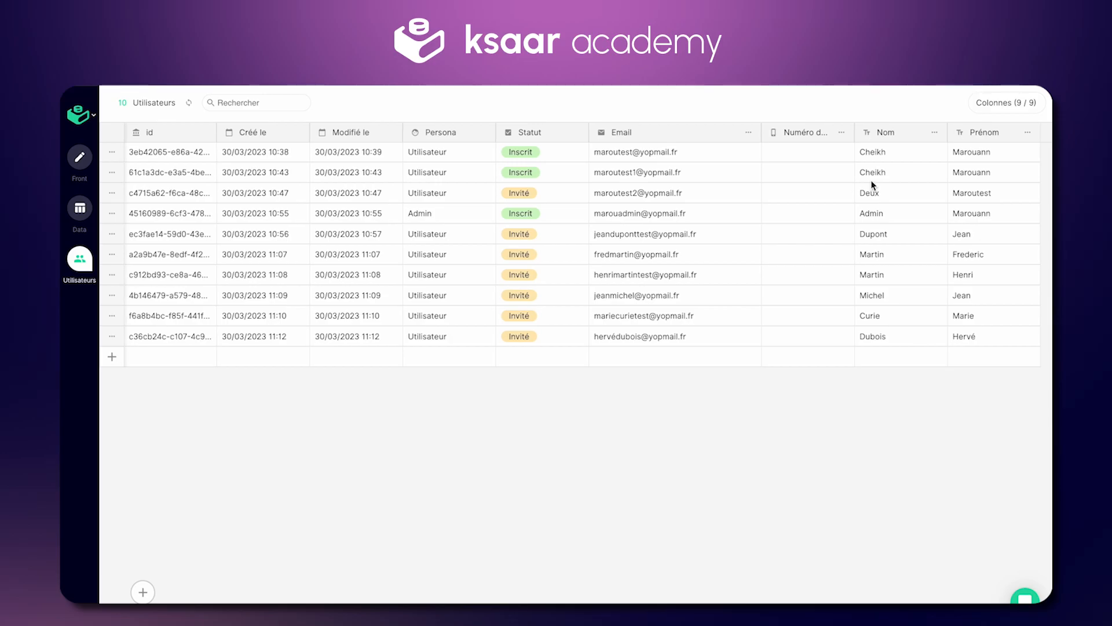
pyautogui.hscroll(1, 872, 186)
pyautogui.click(1042, 132)
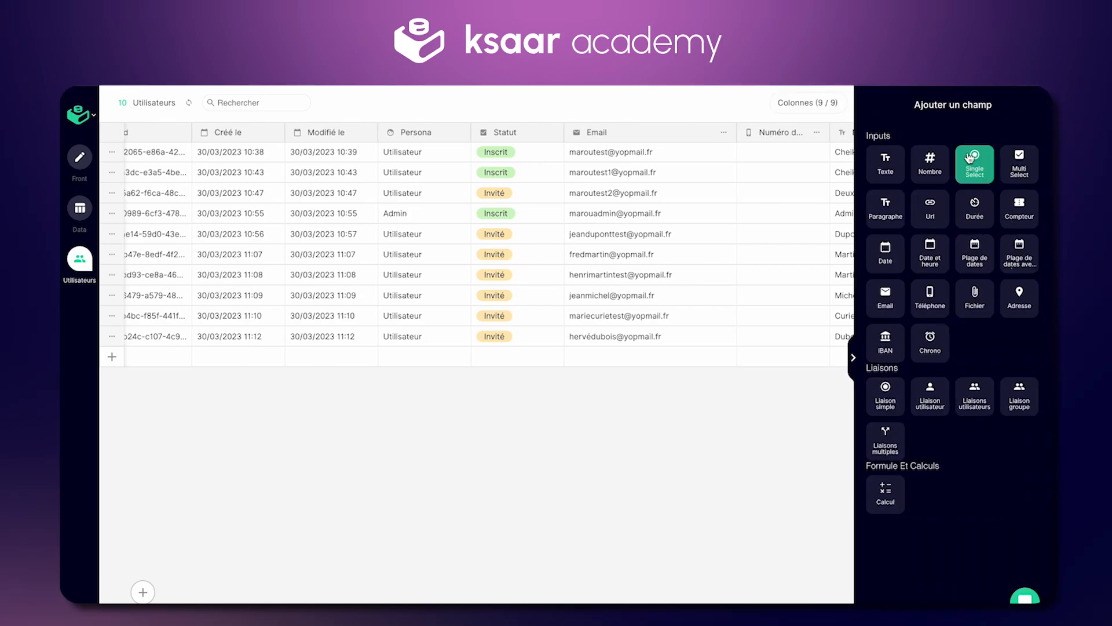
pyautogui.click(851, 362)
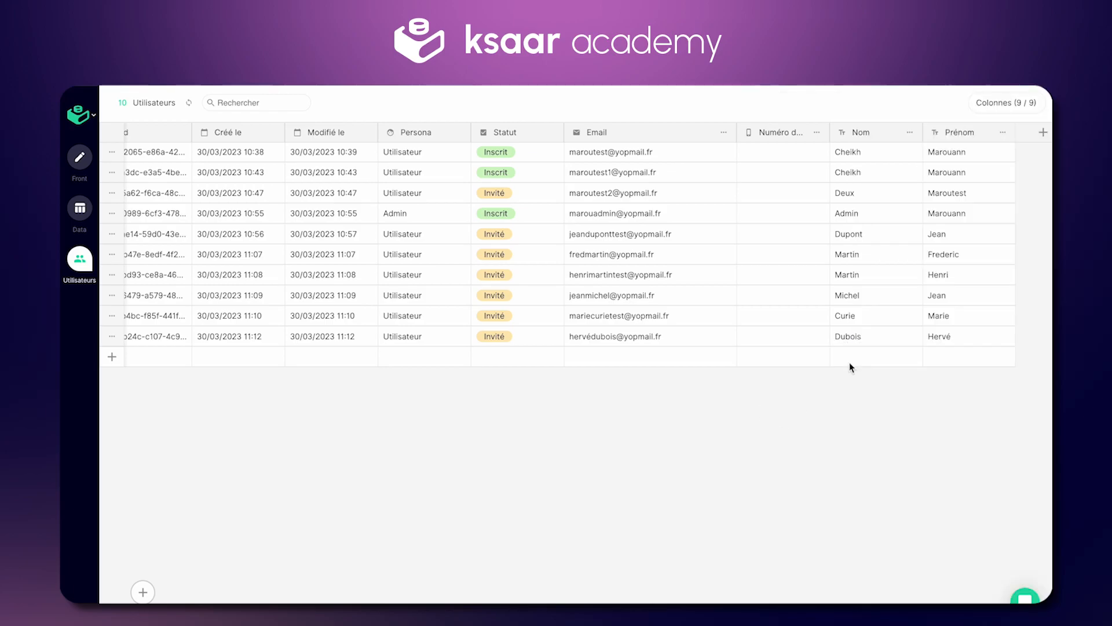
pyautogui.click(112, 357)
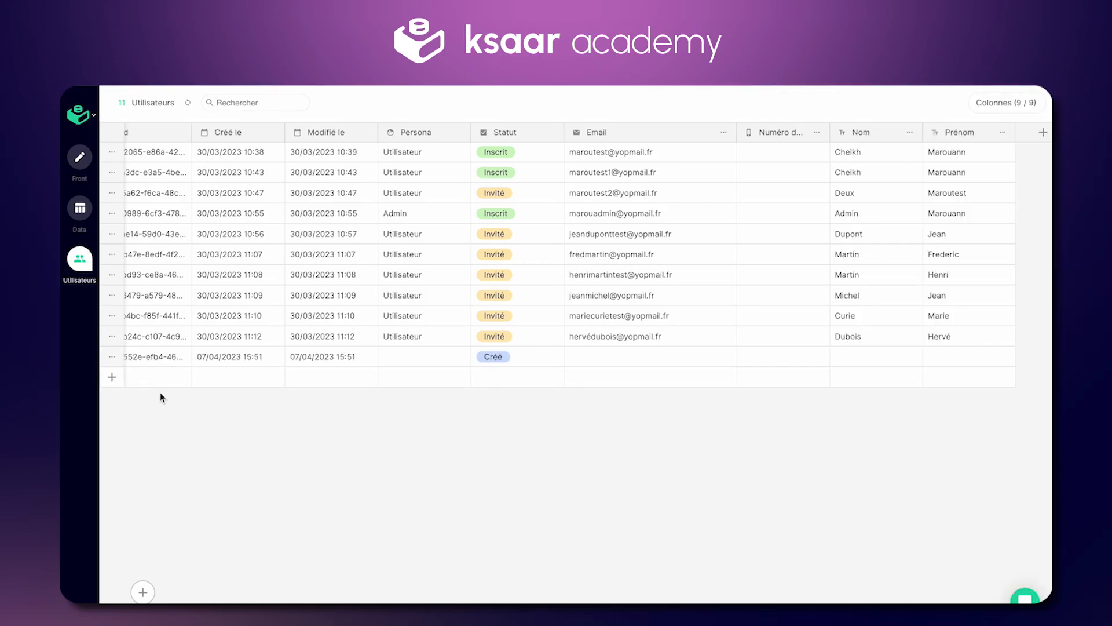
pyautogui.click(602, 381)
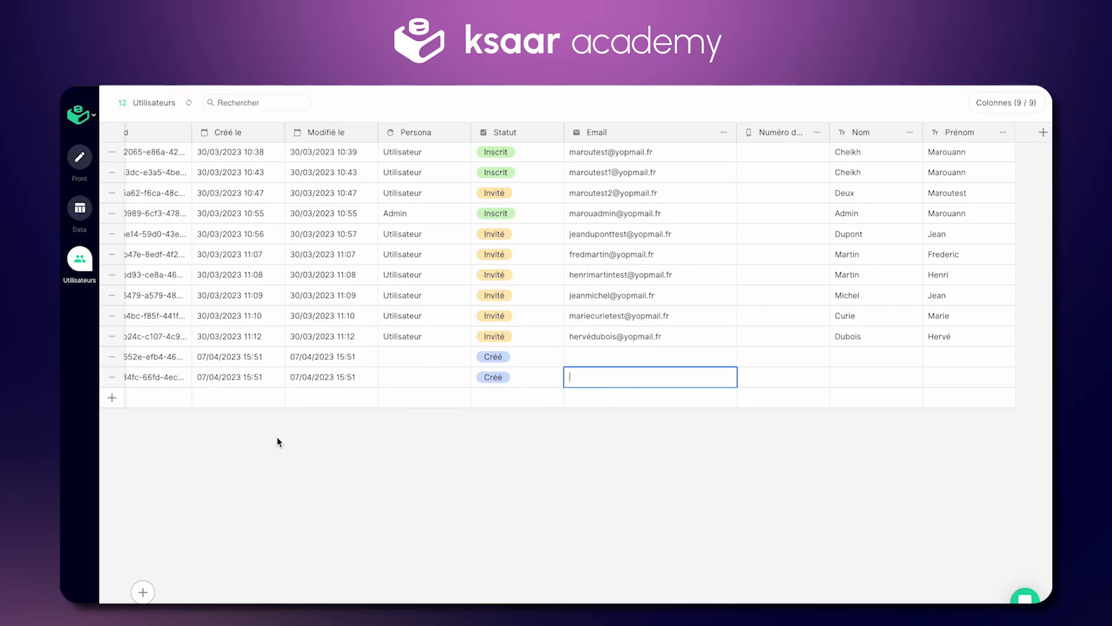
pyautogui.doubleClick(427, 363)
pyautogui.click(424, 420)
# Fill in the new user's Email, Nom and Prénom cells.
pyautogui.doubleClick(614, 356)
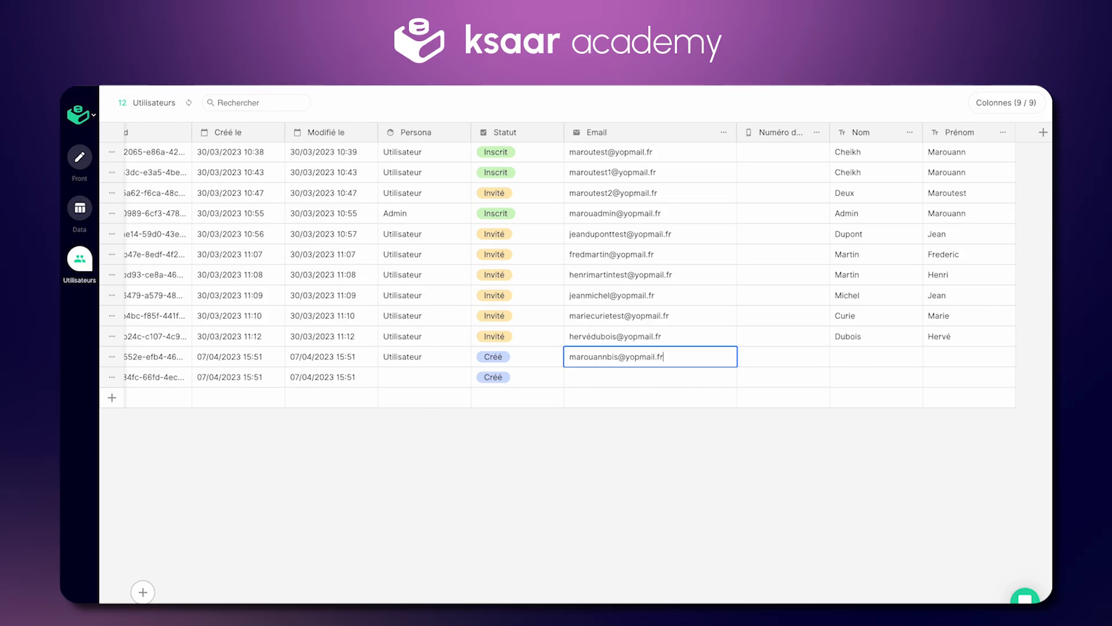
pyautogui.press('Tab')
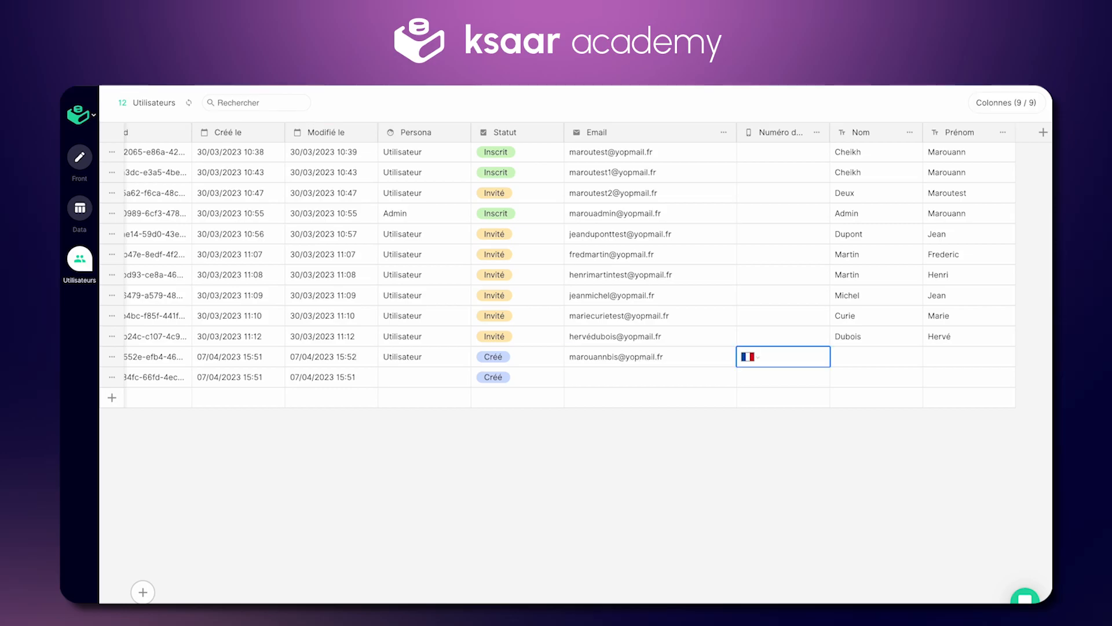
pyautogui.click(880, 360)
pyautogui.doubleClick(880, 360)
pyautogui.write('Bis')
pyautogui.doubleClick(969, 355)
pyautogui.write('Marouann')
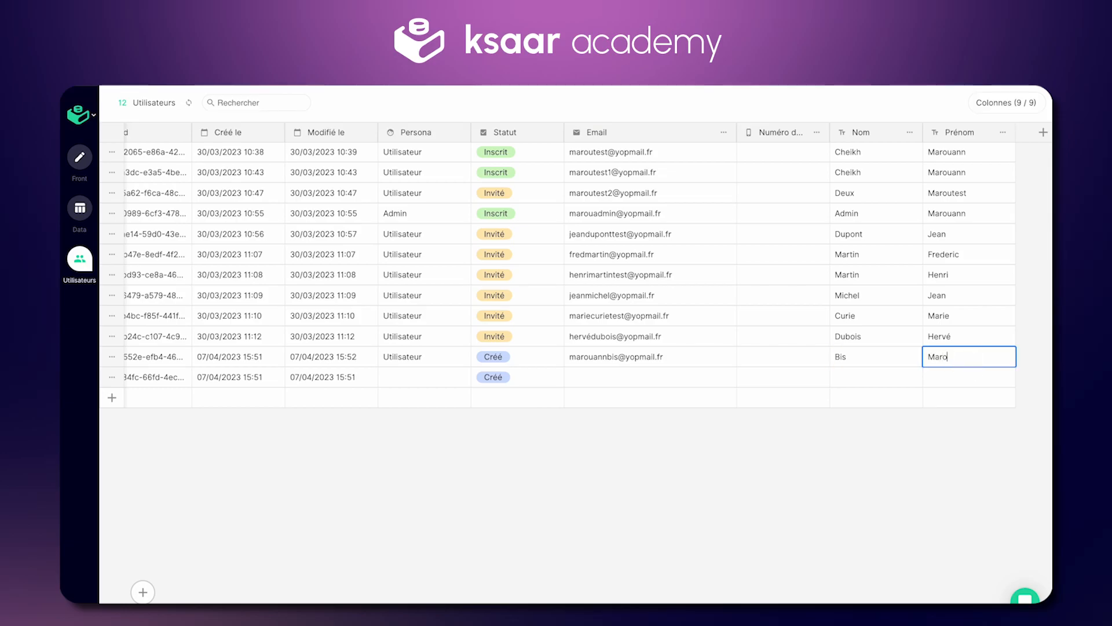
pyautogui.click(797, 371)
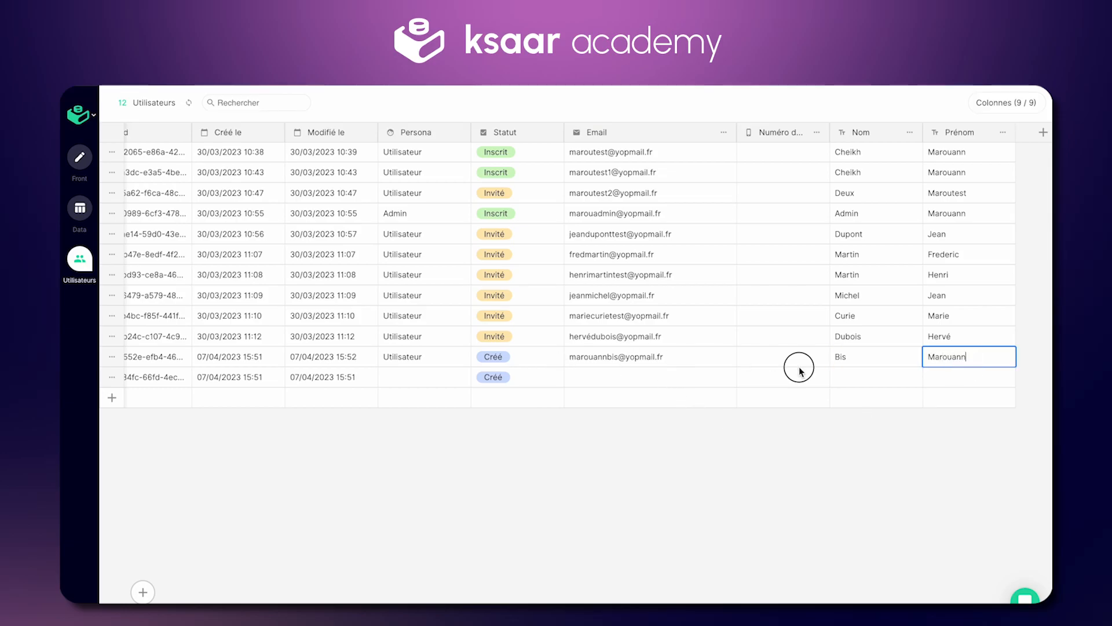
# Delete the blank extra user row with Supprimer l'utilisateur.
pyautogui.click(113, 358)
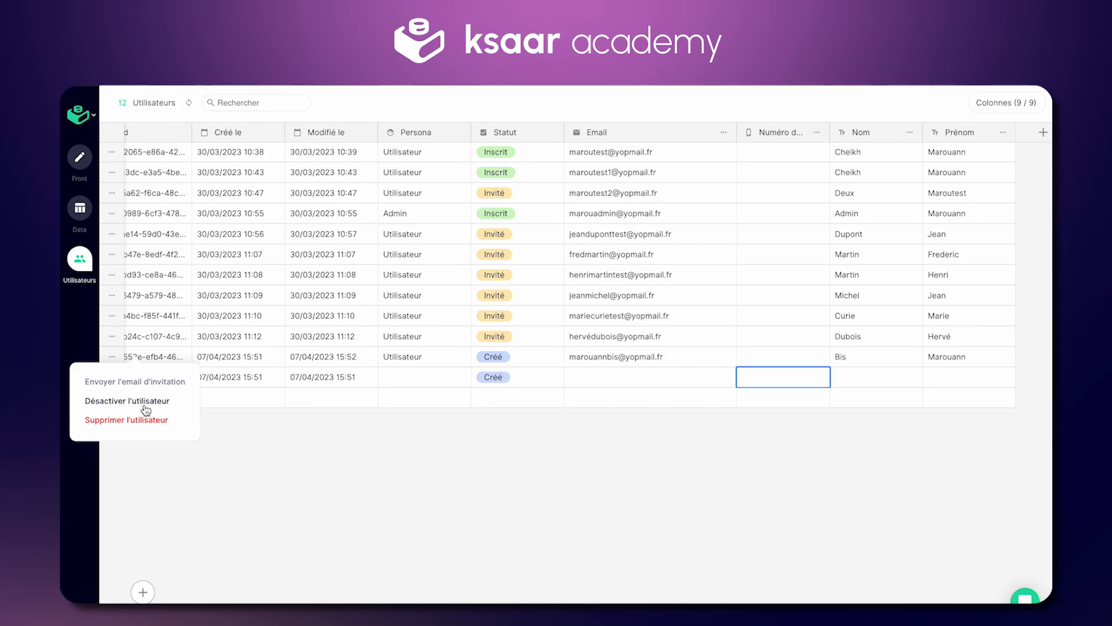
pyautogui.click(621, 361)
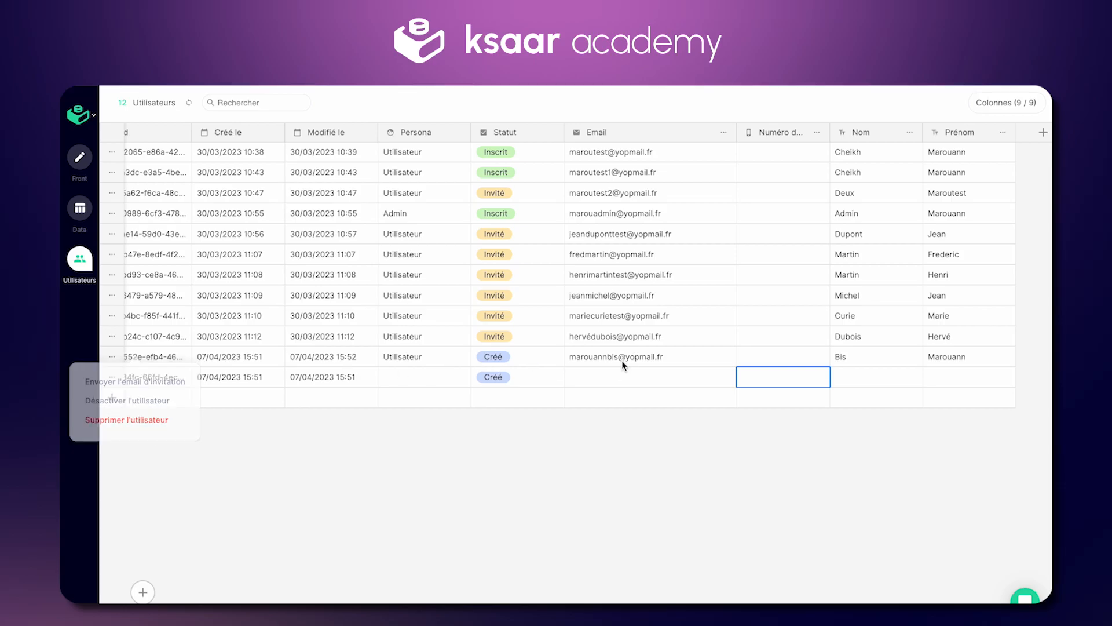
pyautogui.click(111, 176)
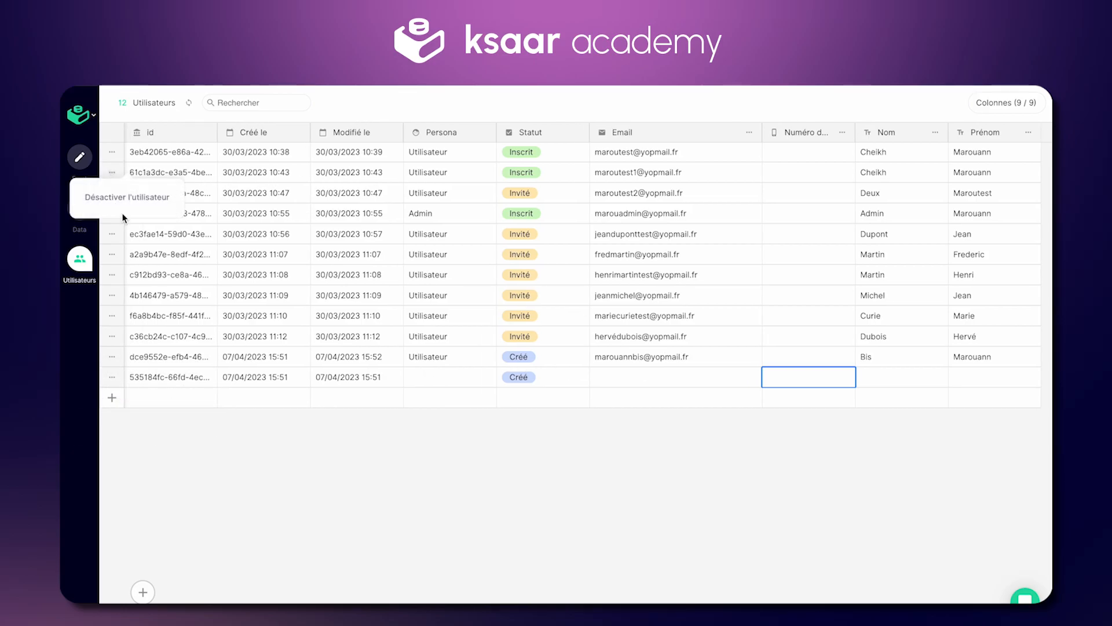
pyautogui.click(669, 360)
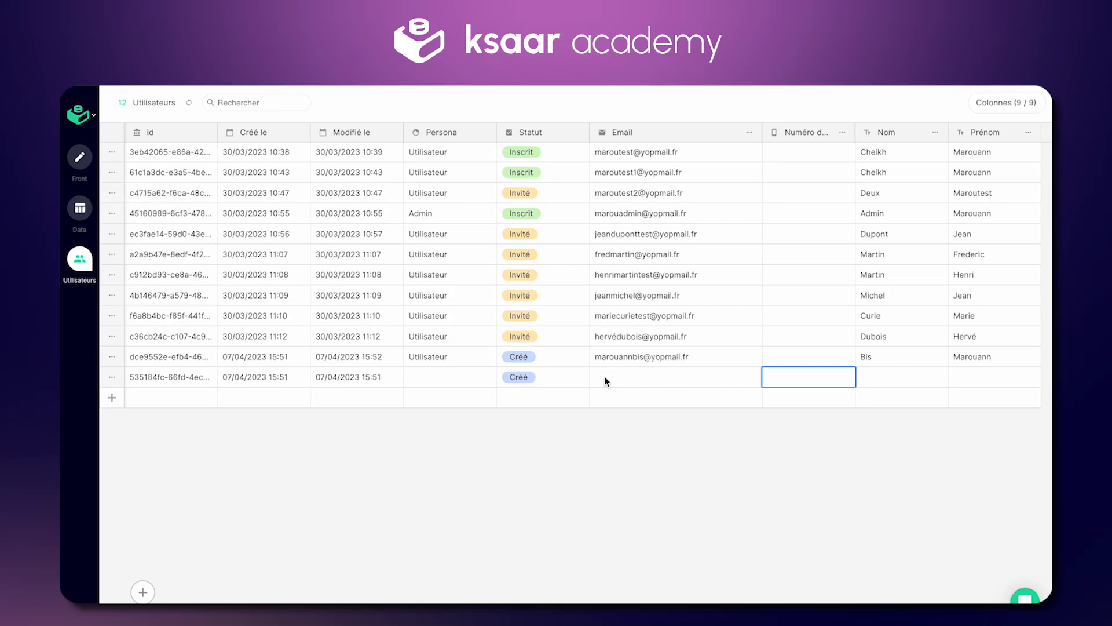
pyautogui.click(110, 378)
pyautogui.click(136, 442)
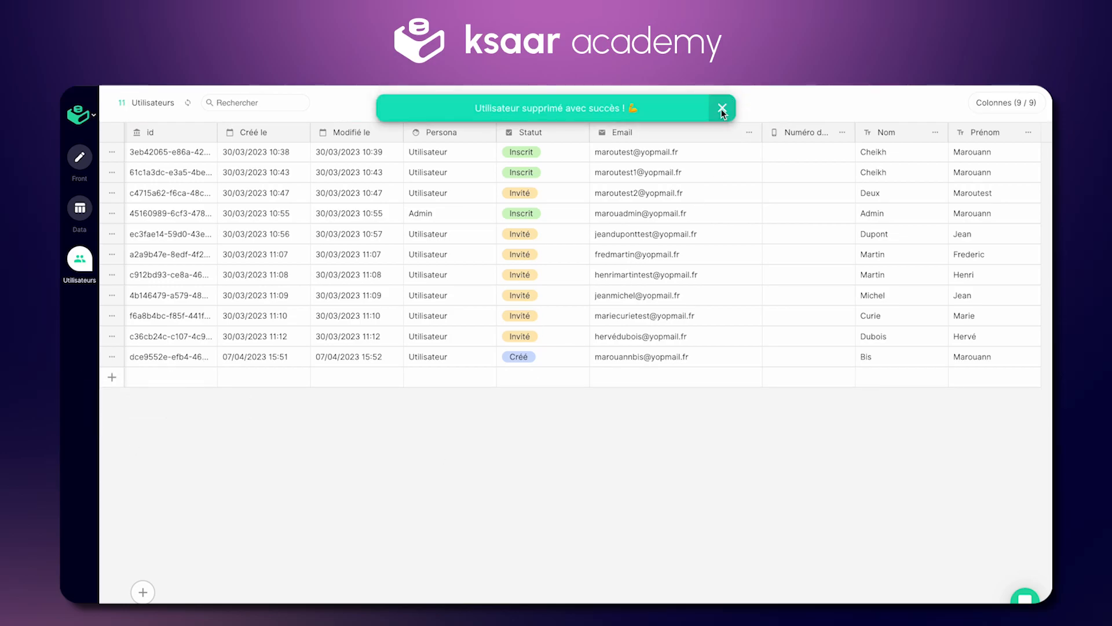
# Send the new user the invitation email and copy their e-mail address.
pyautogui.click(673, 356)
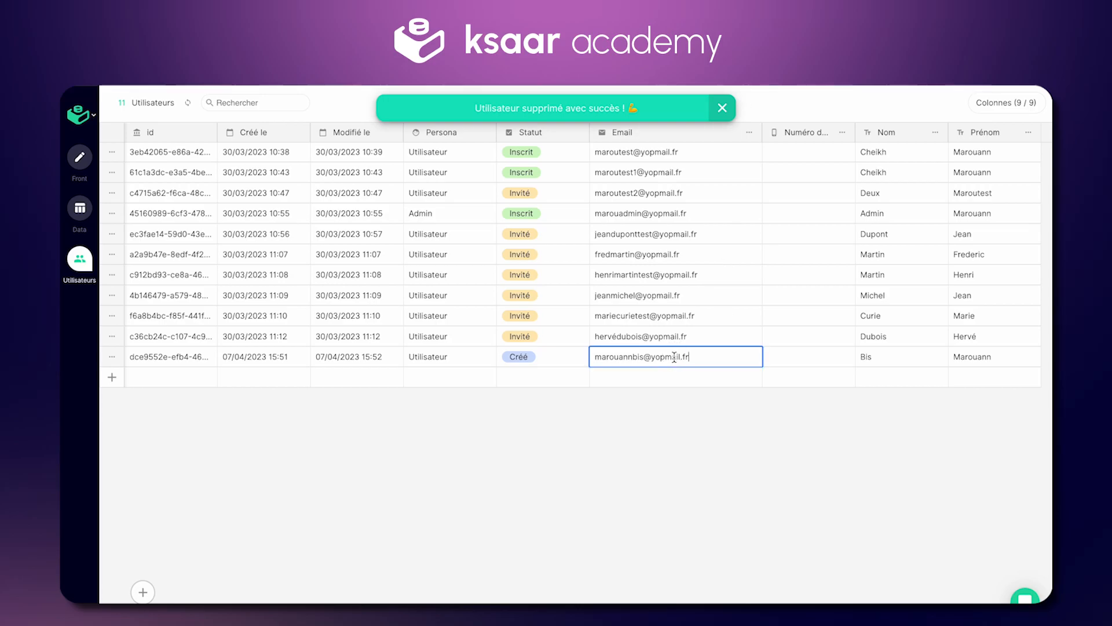
pyautogui.click(112, 356)
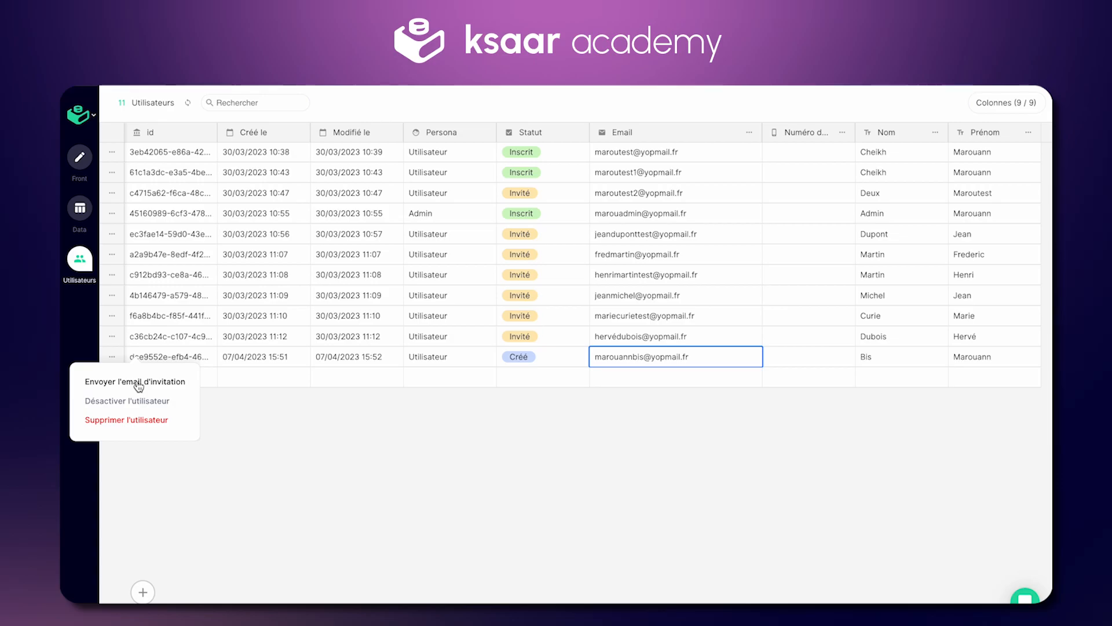
pyautogui.click(139, 382)
pyautogui.tripleClick(653, 357)
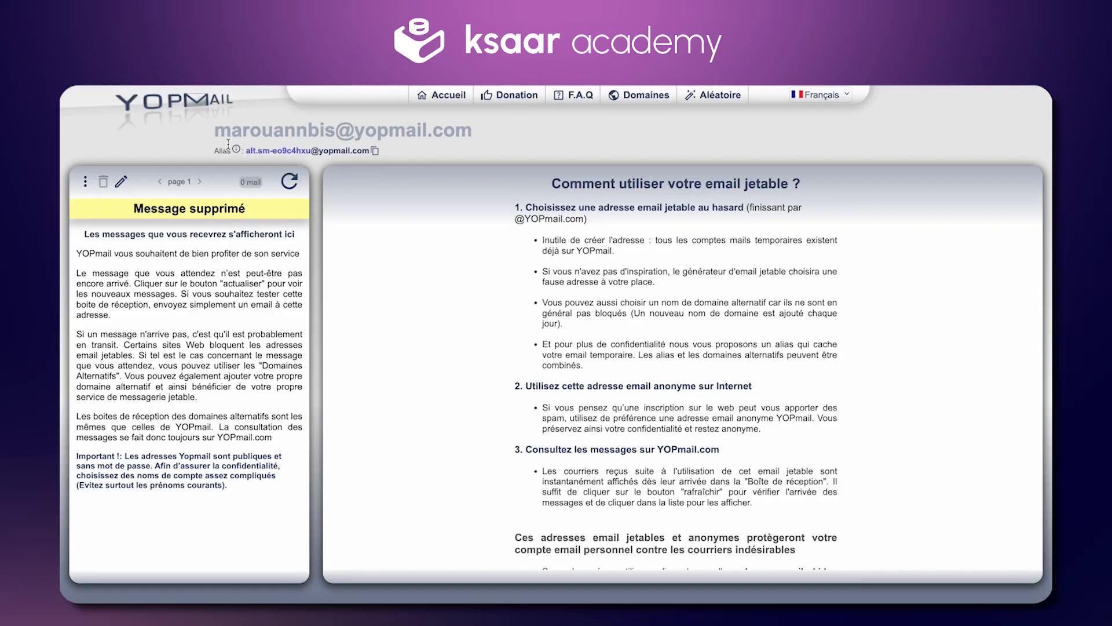
# Open the new user's YOPmail inbox and follow the Ksaar invitation's registration link to the prefilled form.
pyautogui.click(211, 113)
pyautogui.write('@yopmail.fr')
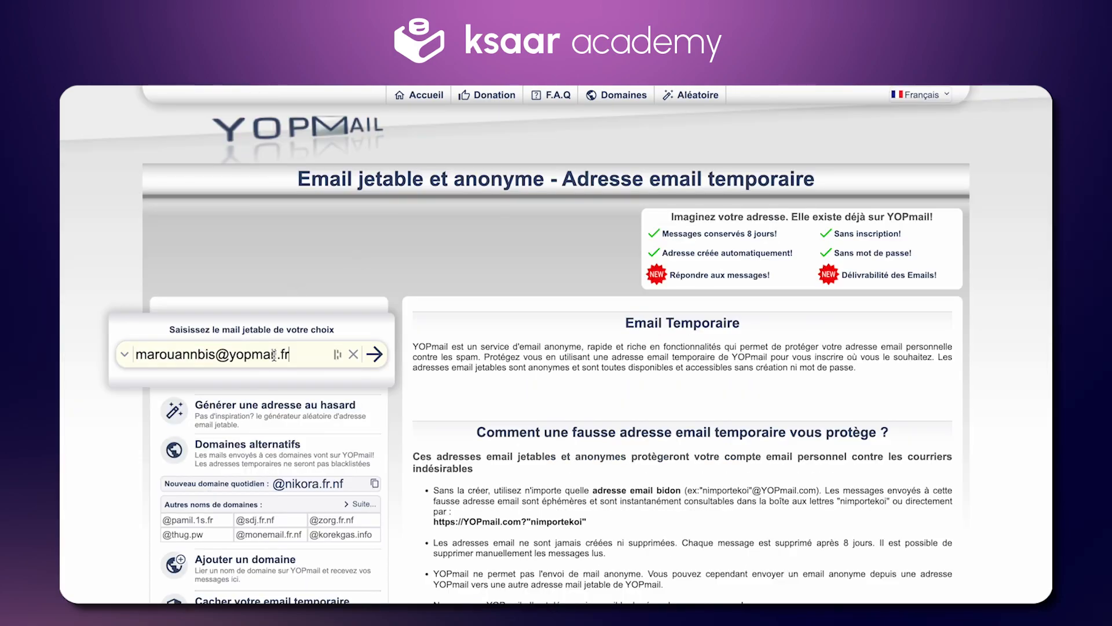
pyautogui.press('Return')
pyautogui.click(646, 496)
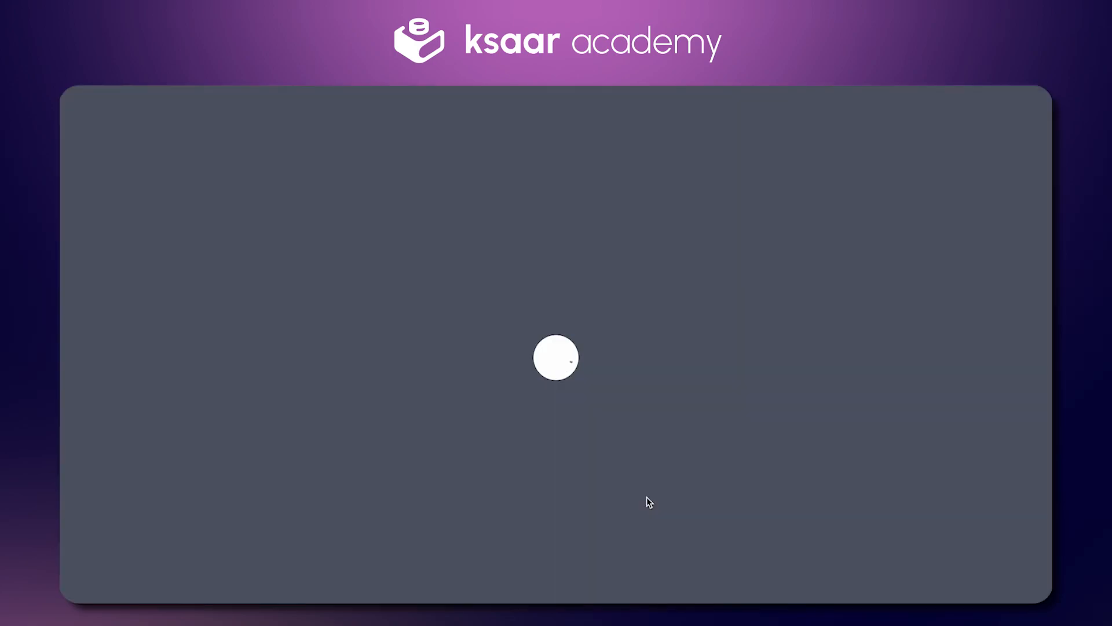
pyautogui.scroll(-2, 524, 317)
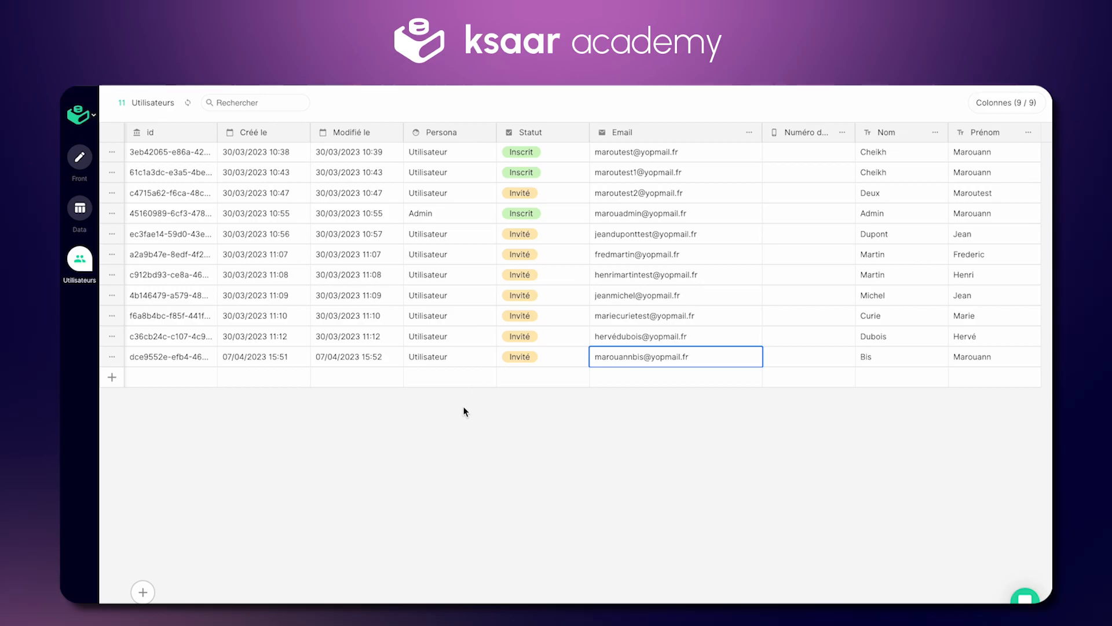
# Check the users list for the new user created 07/04/2023, marked Invité with persona Utilisateur.
pyautogui.press('Up')
pyautogui.press('Up')
pyautogui.press('Up')
pyautogui.press('Up')
pyautogui.press('Up')
pyautogui.press('Up')
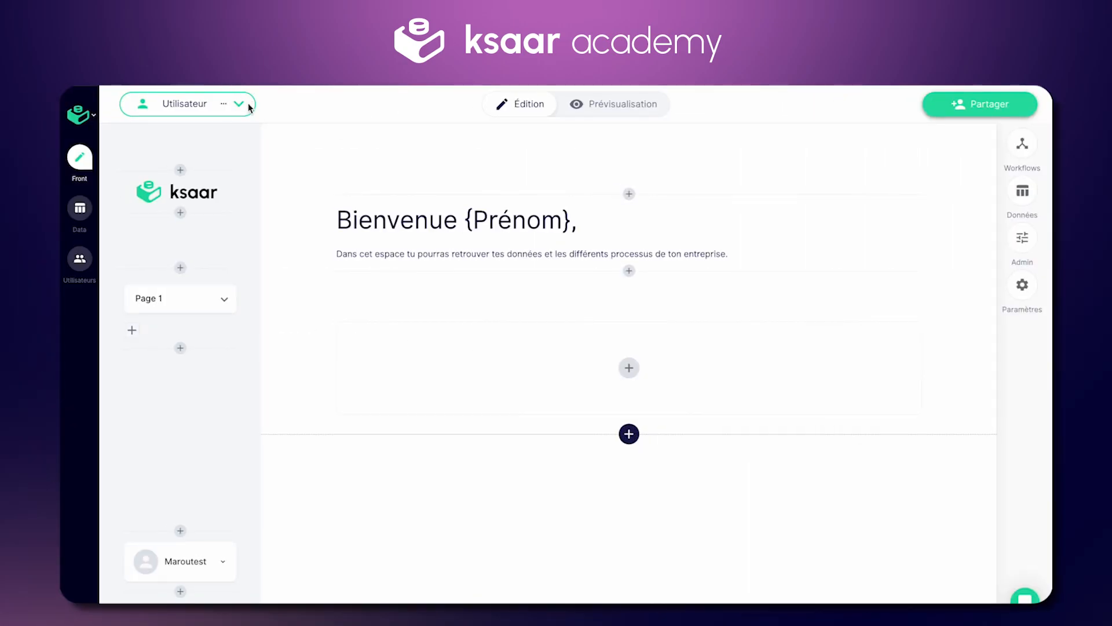
# Switch to the Admin persona's page and insert a Tableau utilisateurs block in the empty area.
pyautogui.click(251, 105)
pyautogui.click(221, 195)
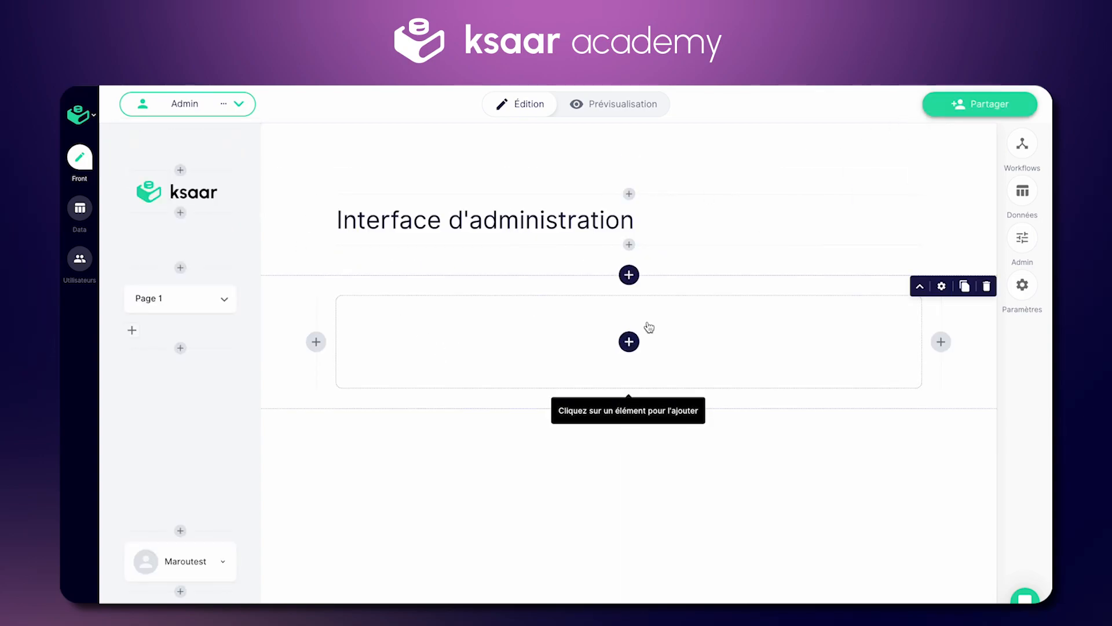
pyautogui.click(630, 341)
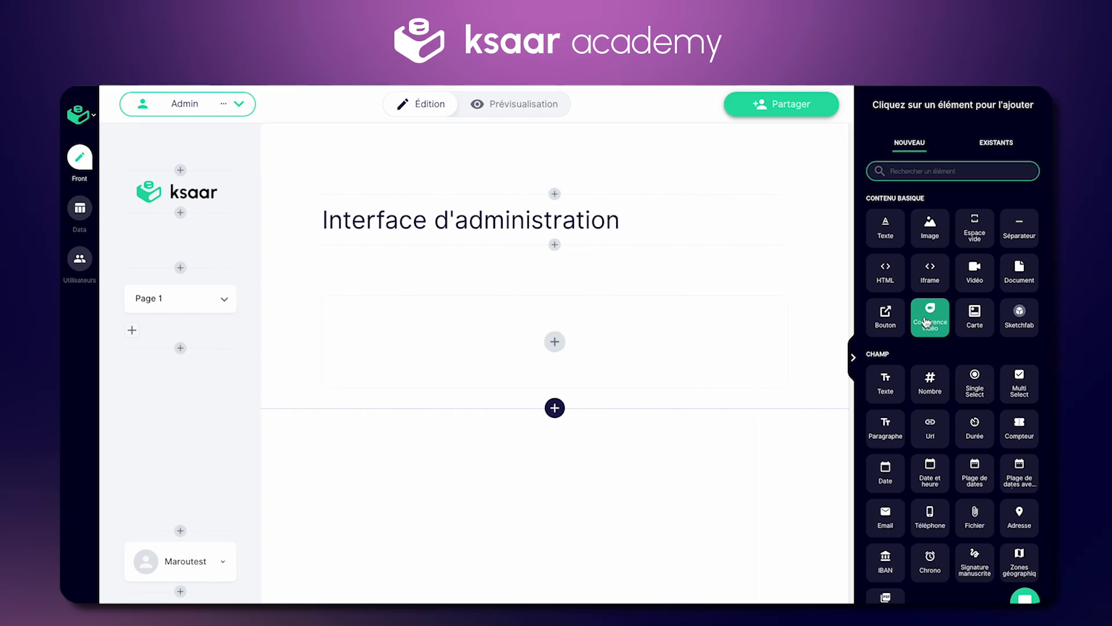
pyautogui.scroll(-5, 927, 321)
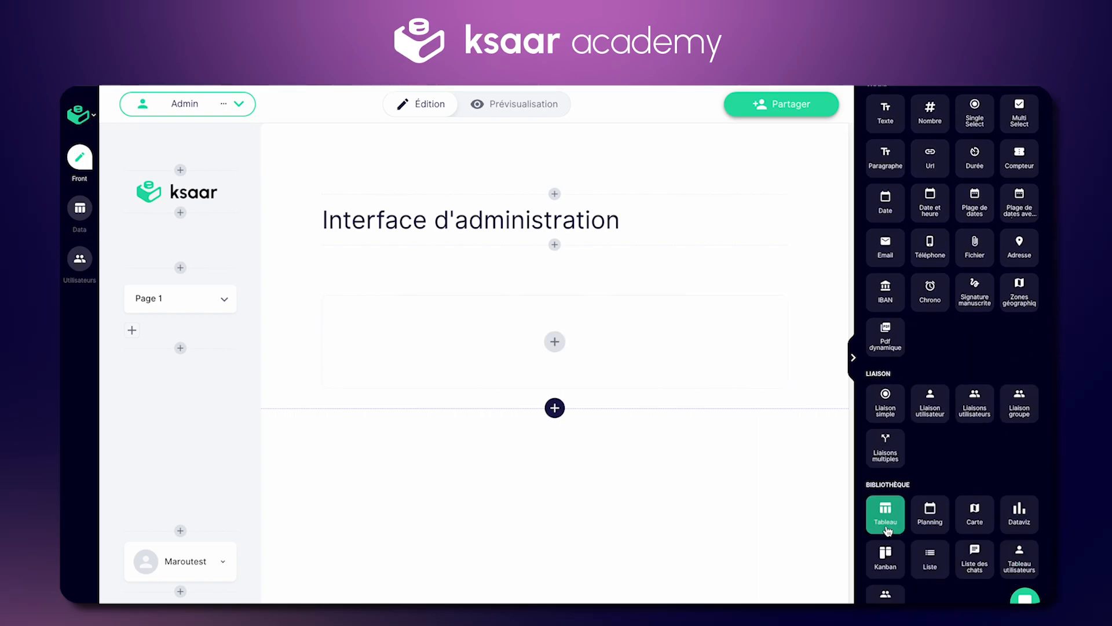
pyautogui.click(1017, 564)
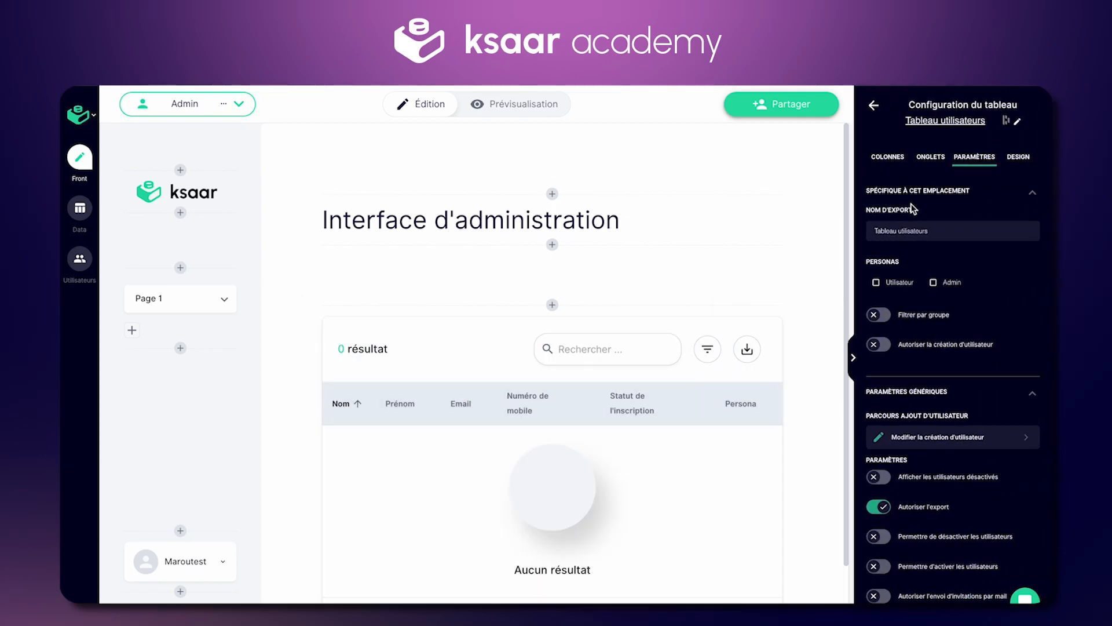
# Include Utilisateur and Admin personas, enable Autoriser la création d'utilisateur, and open Modifier la création d'utilisateur.
pyautogui.click(876, 279)
pyautogui.click(934, 279)
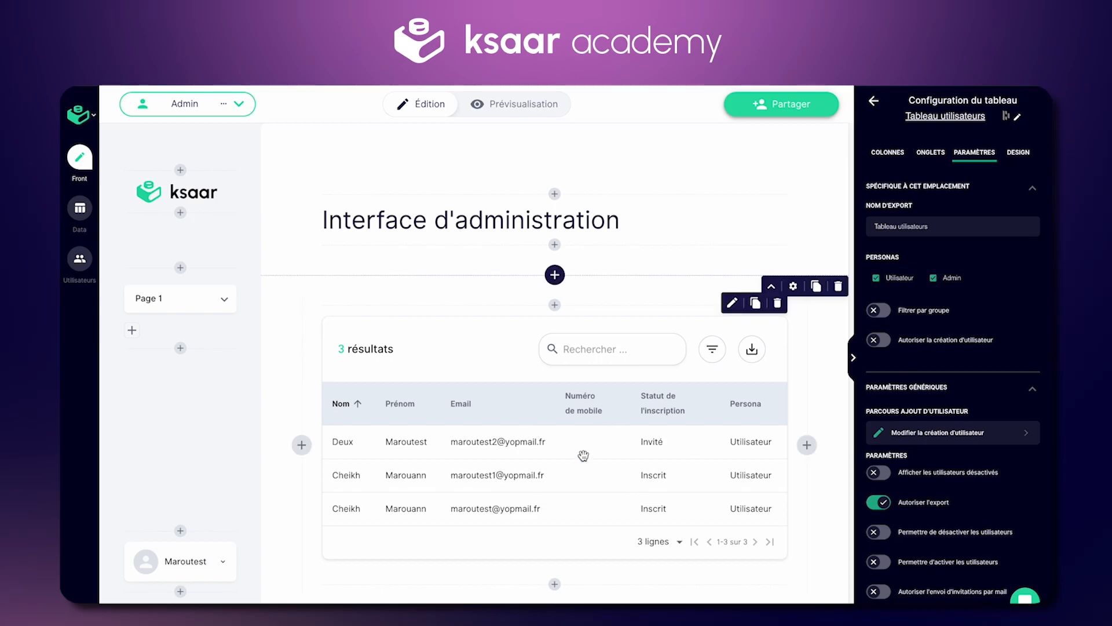
pyautogui.click(878, 342)
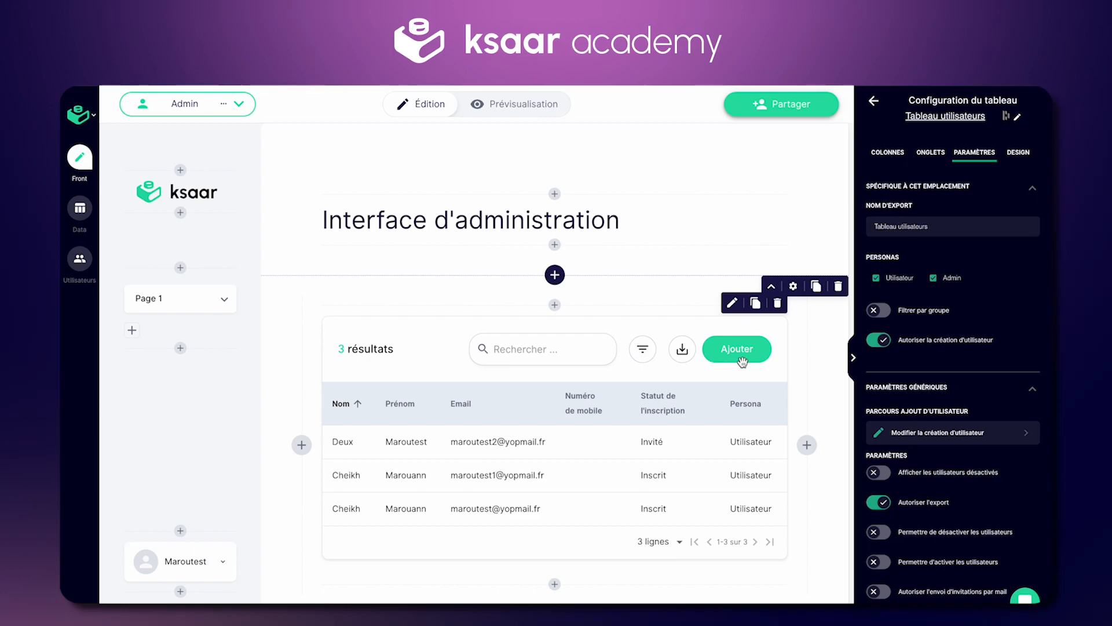
pyautogui.moveTo(912, 442)
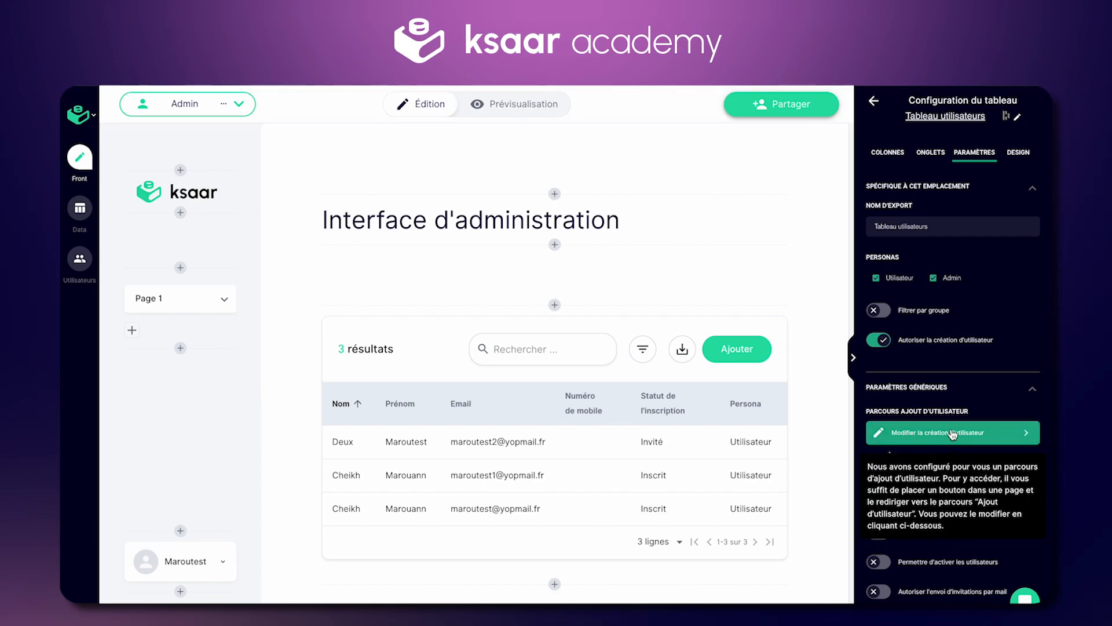
pyautogui.click(937, 436)
# Review the Informations form elements and keep Persona as the Créer un utilisateur step's persona source.
pyautogui.scroll(-5, 690, 325)
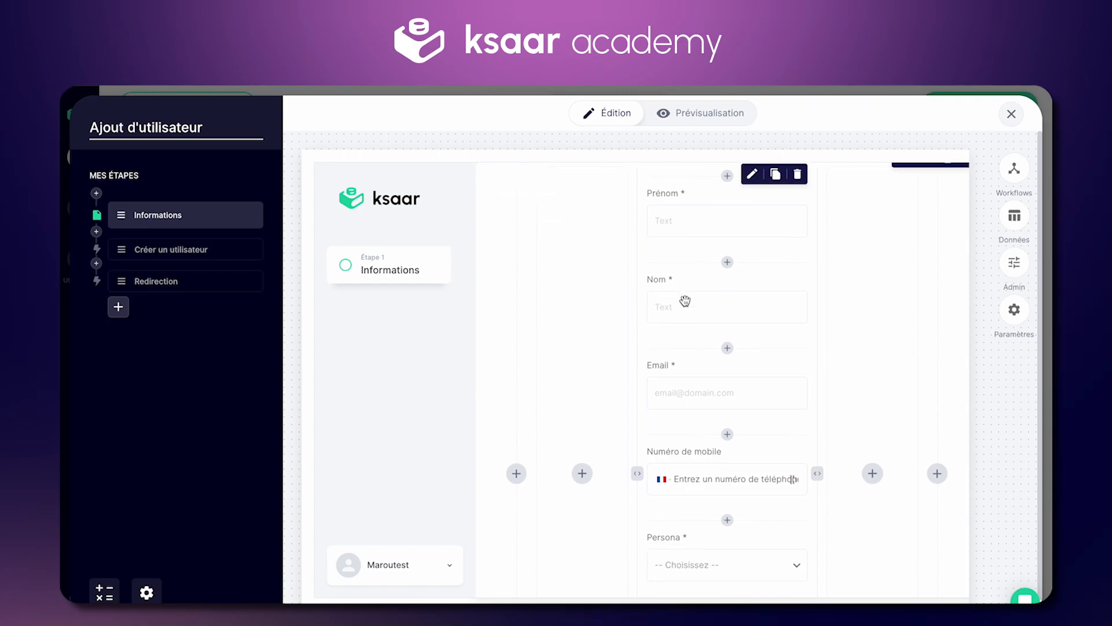
pyautogui.scroll(5, 694, 347)
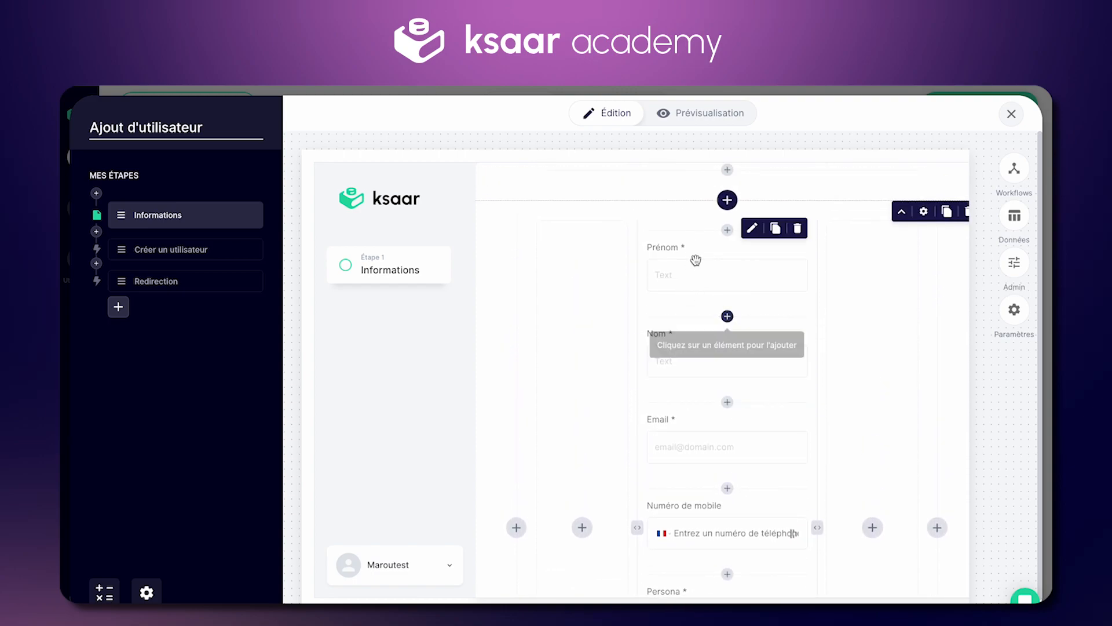
pyautogui.scroll(-5, 710, 278)
pyautogui.scroll(3, 708, 275)
pyautogui.scroll(2, 708, 276)
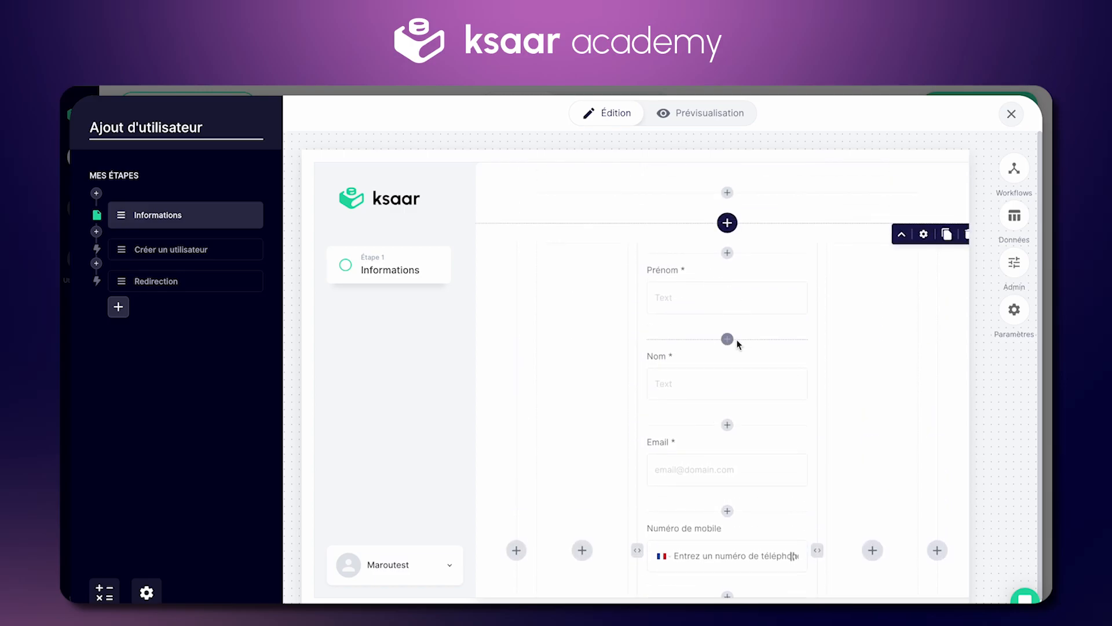
pyautogui.click(727, 338)
pyautogui.click(988, 152)
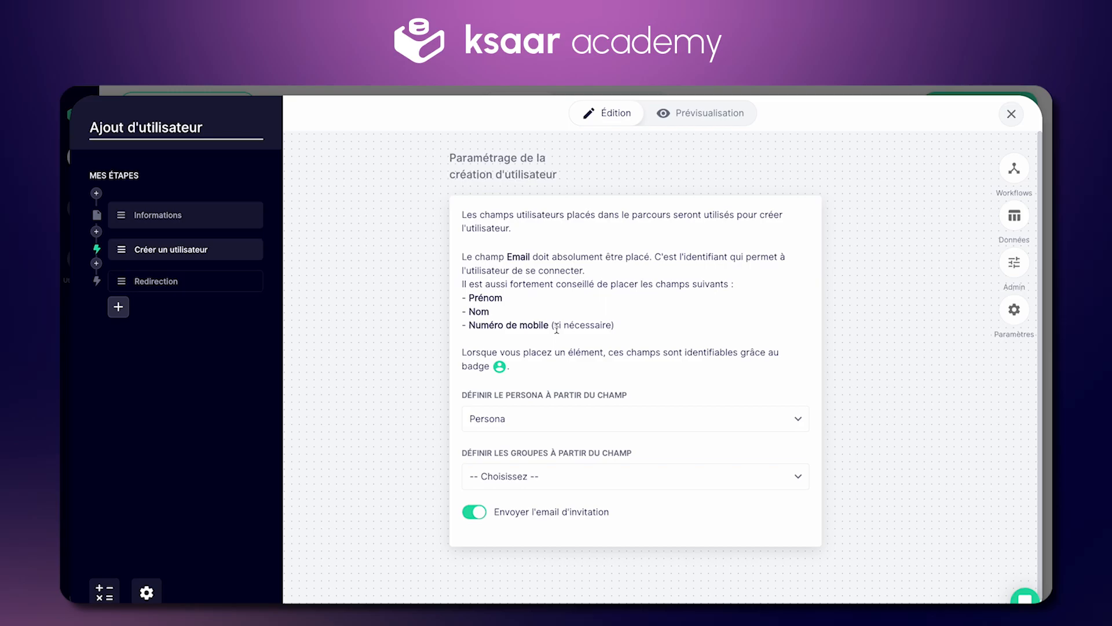
pyautogui.moveTo(186, 259)
pyautogui.doubleClick(520, 259)
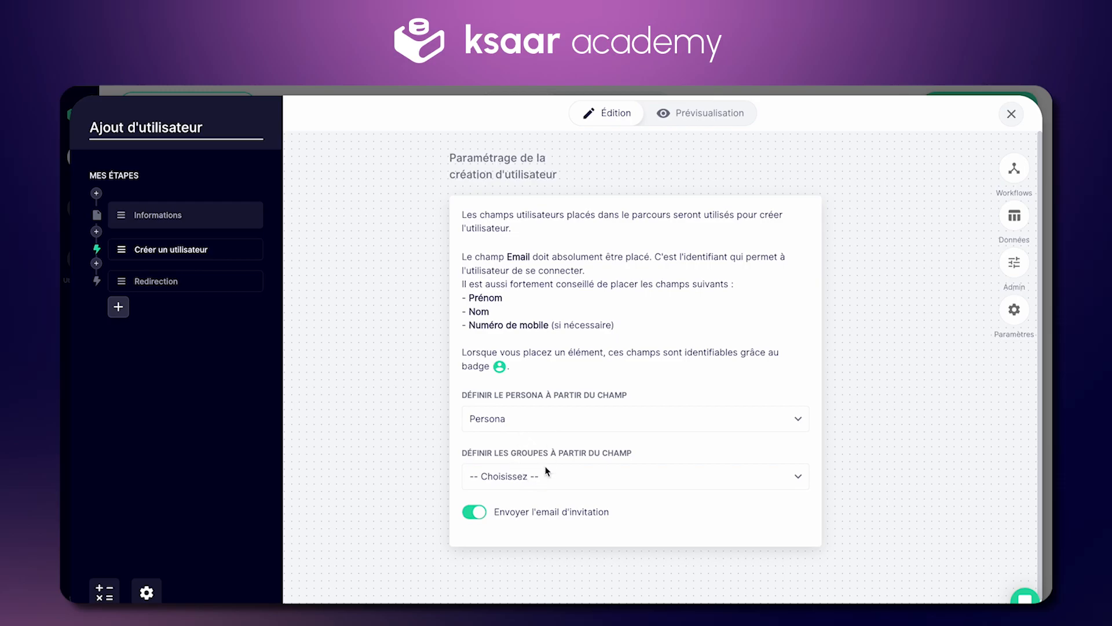
pyautogui.click(555, 419)
pyautogui.click(574, 352)
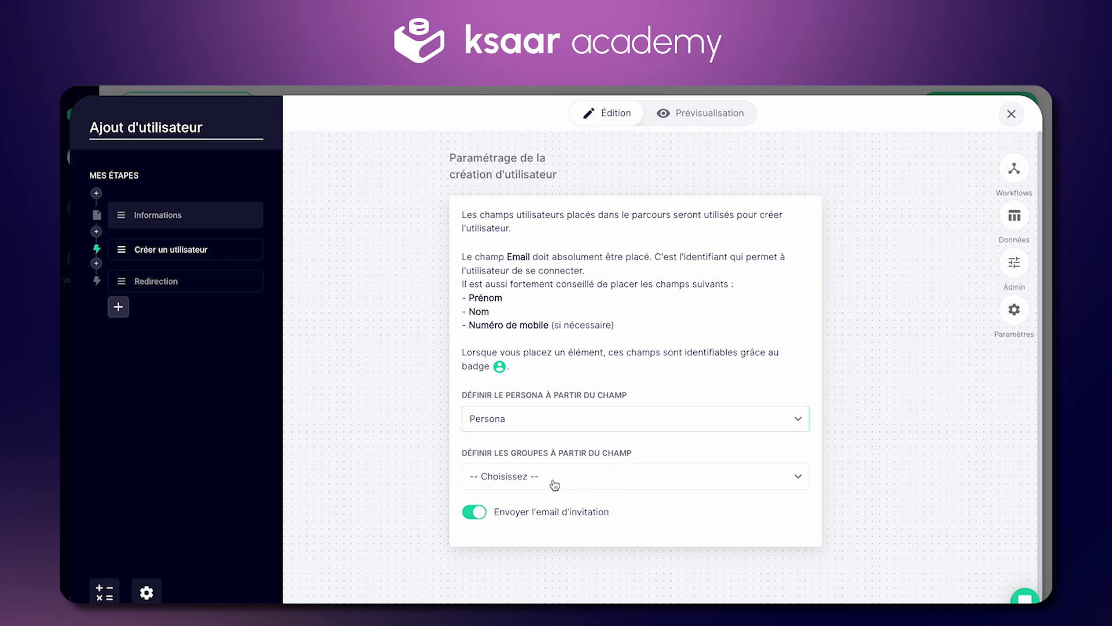
# Insert a Groupes field below the Persona field in the Informations form.
pyautogui.click(195, 219)
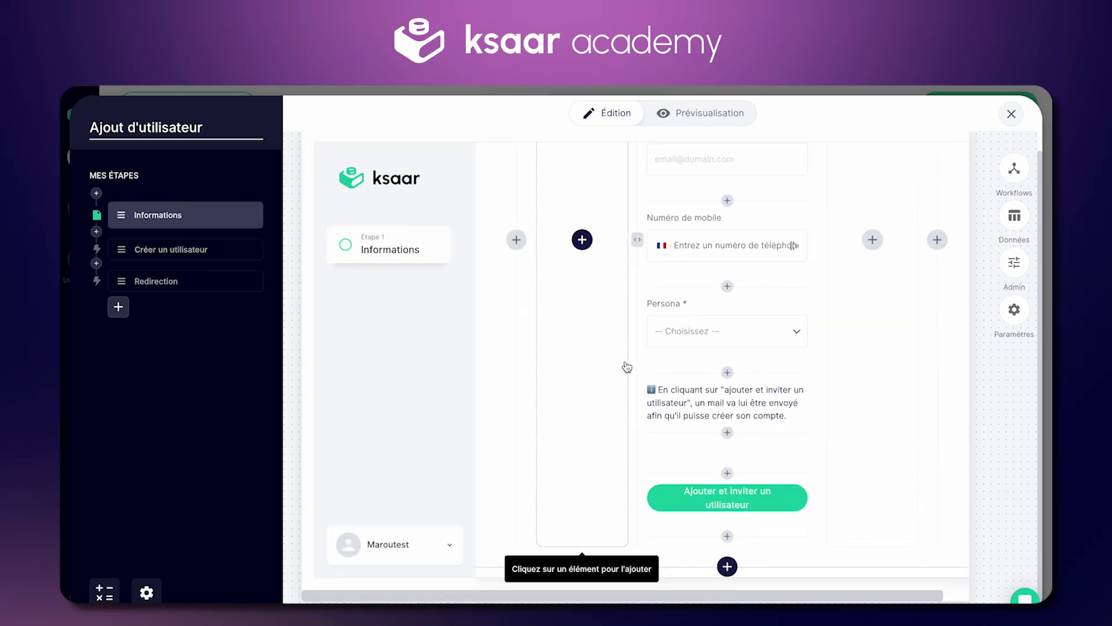
pyautogui.click(727, 372)
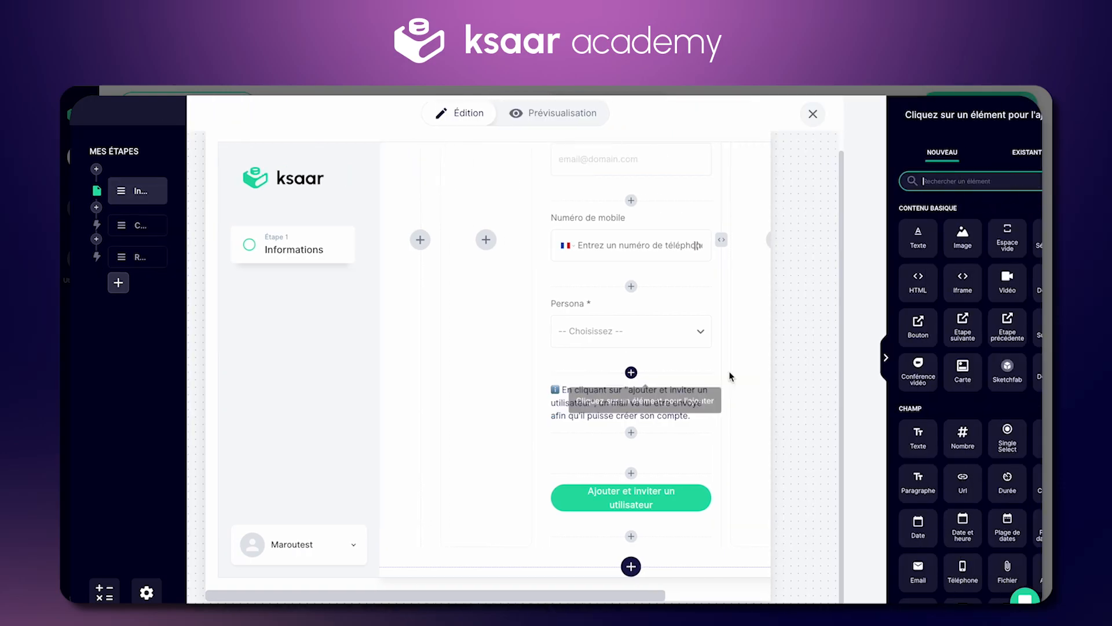
pyautogui.scroll(-3, 874, 415)
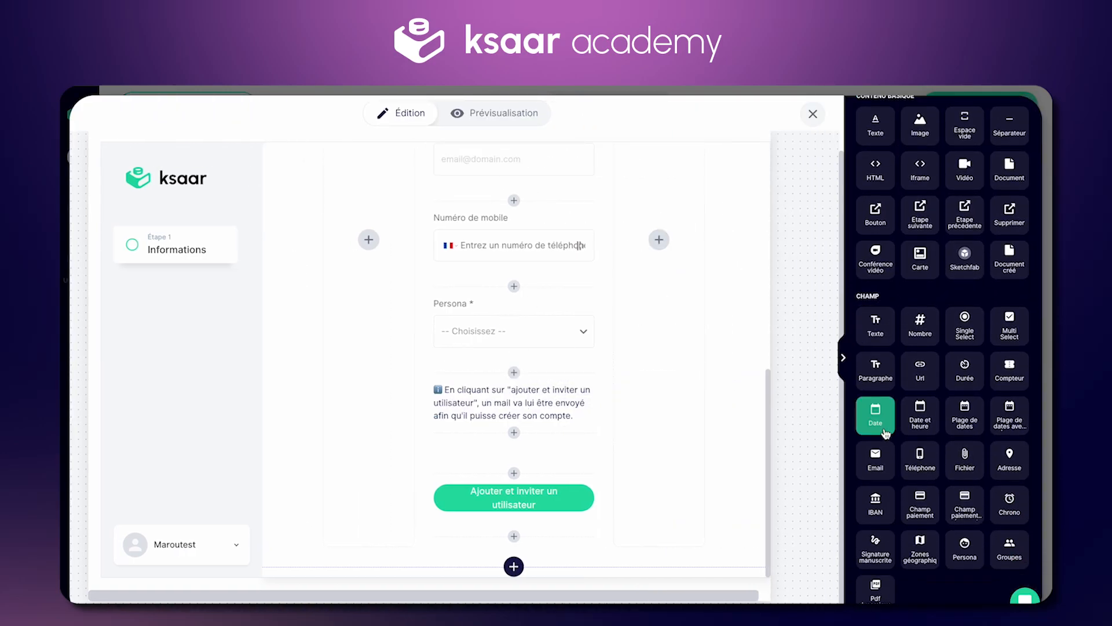
pyautogui.click(1008, 517)
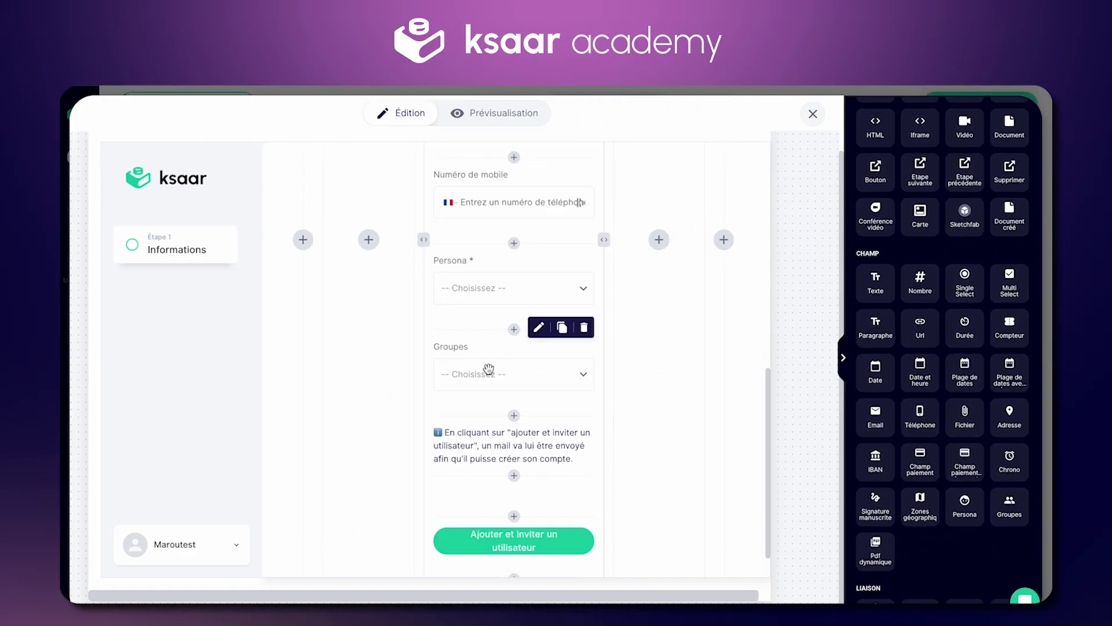
pyautogui.click(489, 370)
pyautogui.click(844, 358)
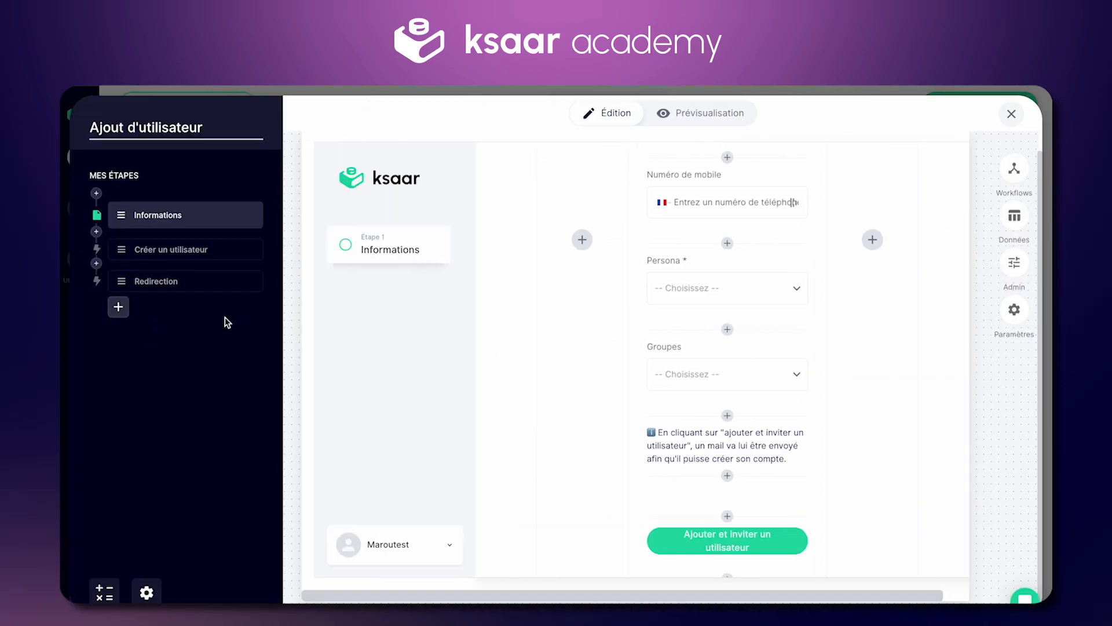
# Make Créer un utilisateur take groups from Groupes, then close the flow editor and return to Admin.
pyautogui.click(175, 252)
pyautogui.click(553, 474)
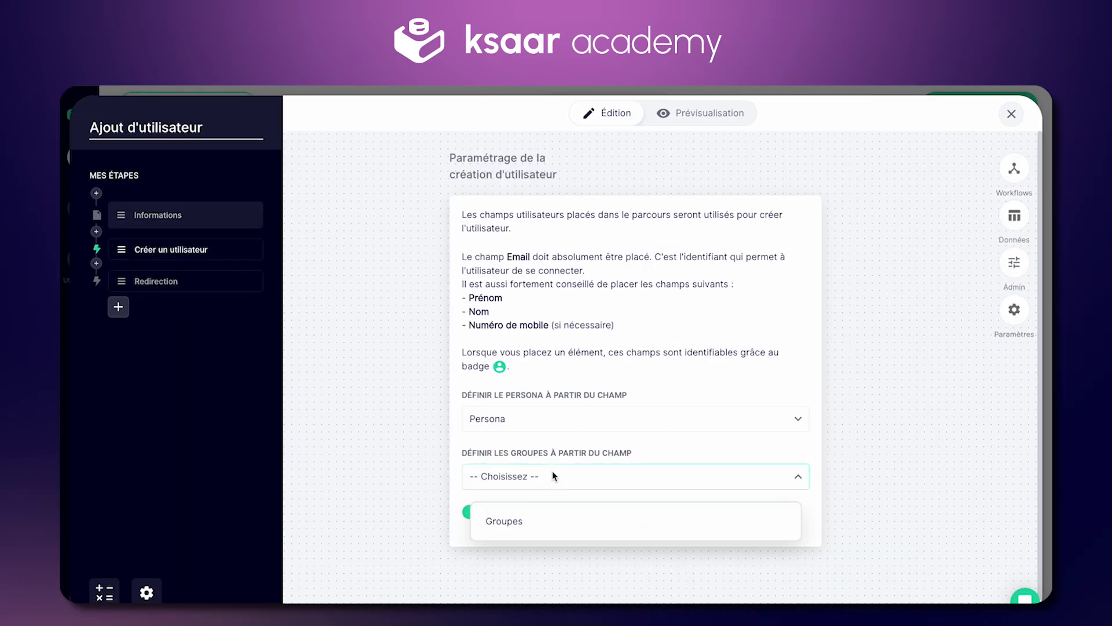
pyautogui.click(545, 536)
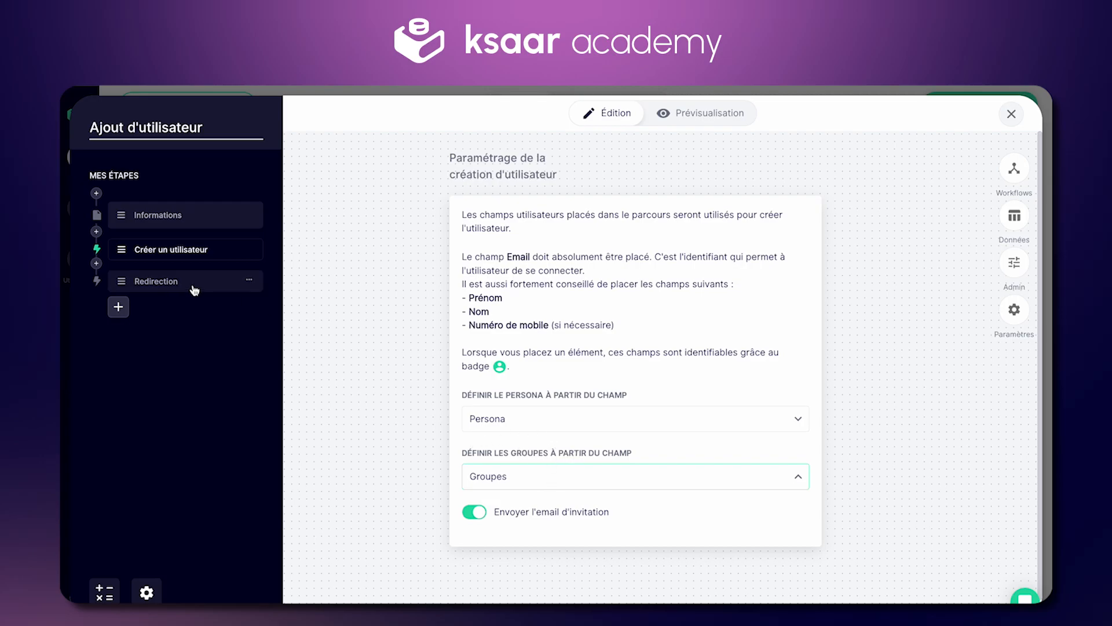
pyautogui.click(162, 214)
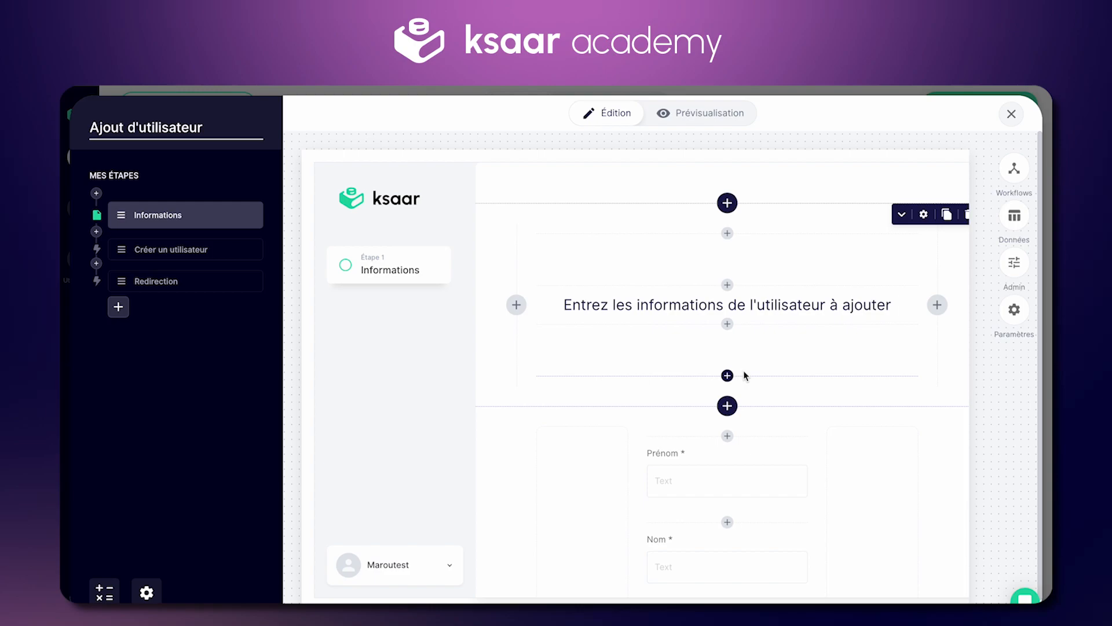
pyautogui.click(188, 251)
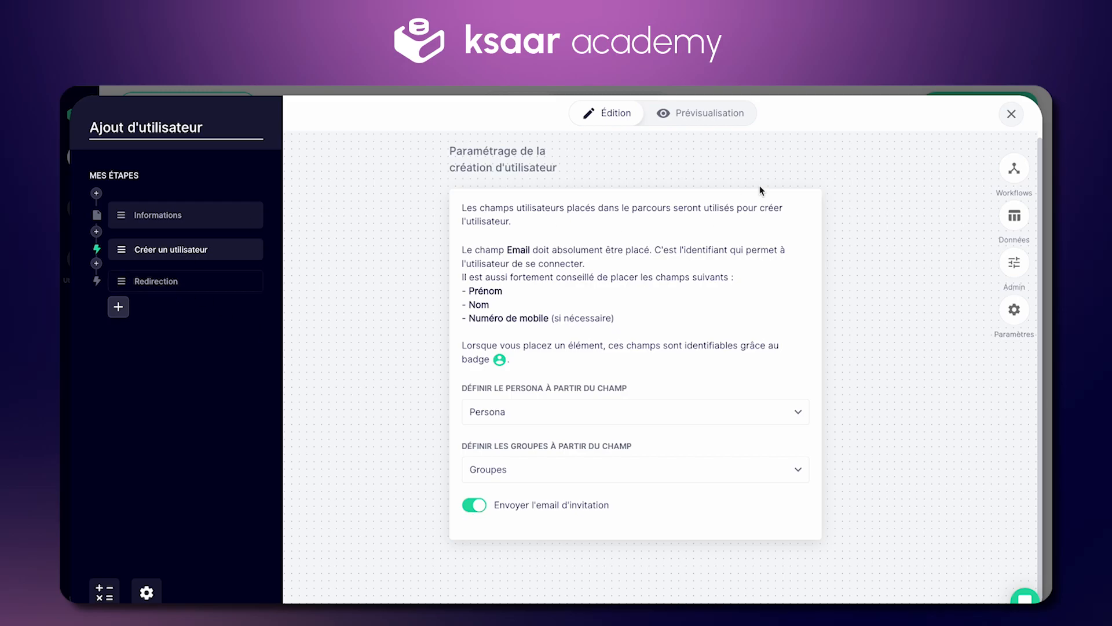
pyautogui.click(1011, 114)
pyautogui.click(237, 106)
pyautogui.click(191, 192)
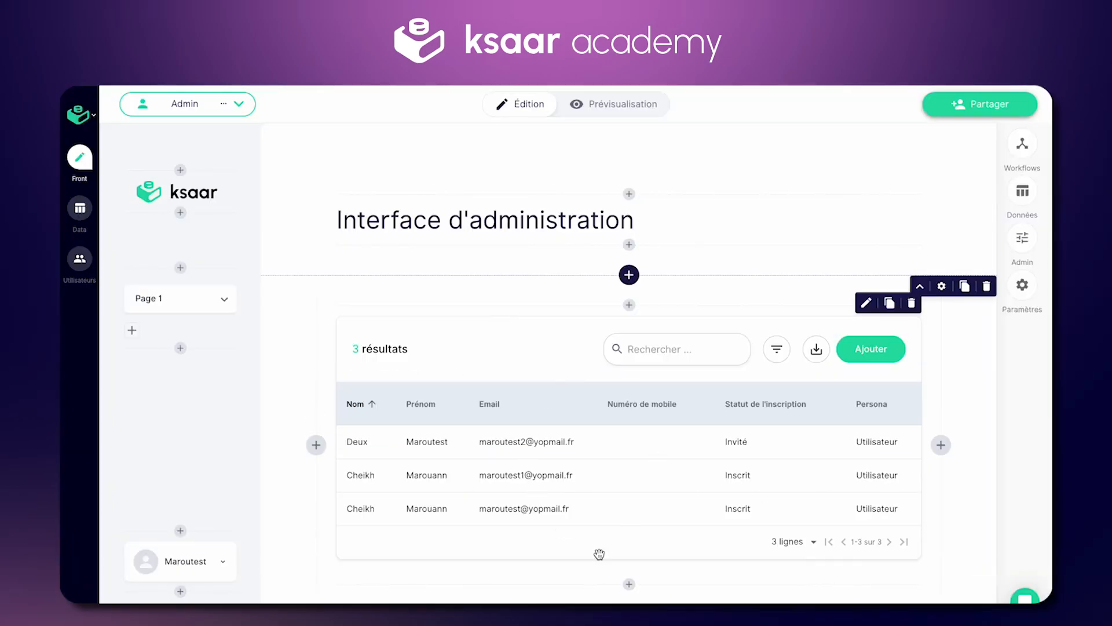
# Set the Admin persona's sharing to private.
pyautogui.click(946, 112)
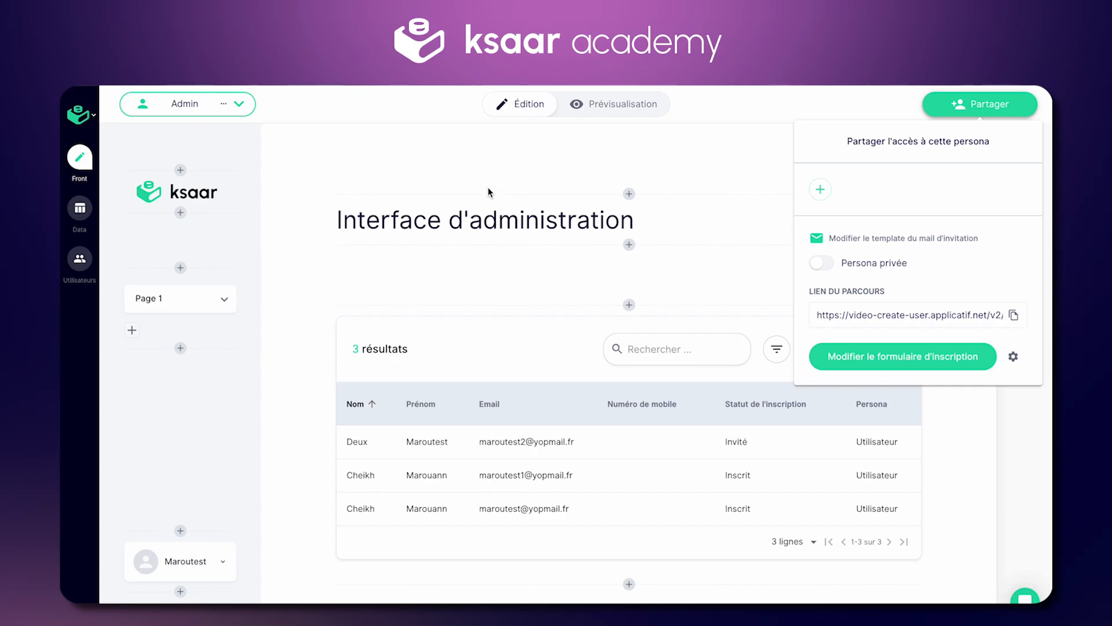
pyautogui.click(457, 137)
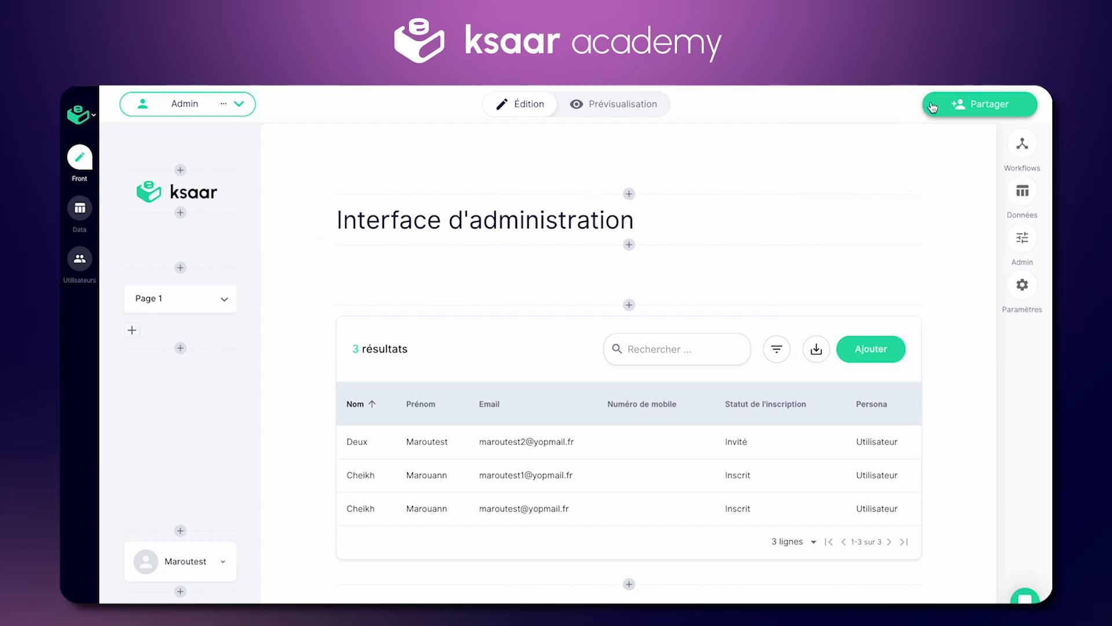
pyautogui.click(953, 110)
pyautogui.click(823, 265)
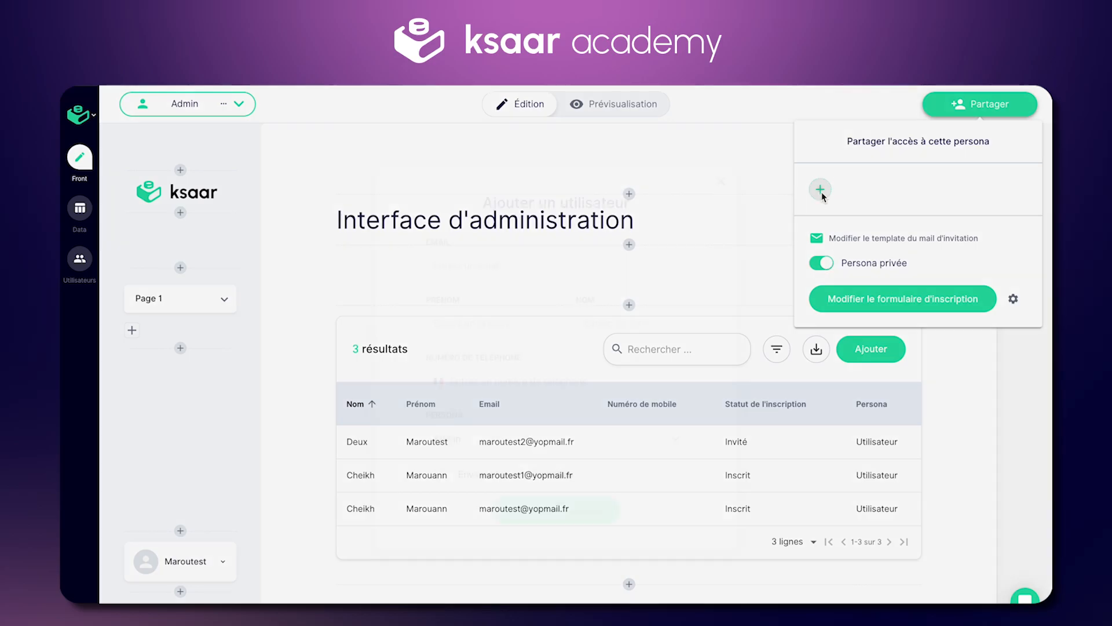
# Add an Admin-persona user with their e-mail and name, without sending an invitation.
pyautogui.click(820, 189)
pyautogui.click(529, 263)
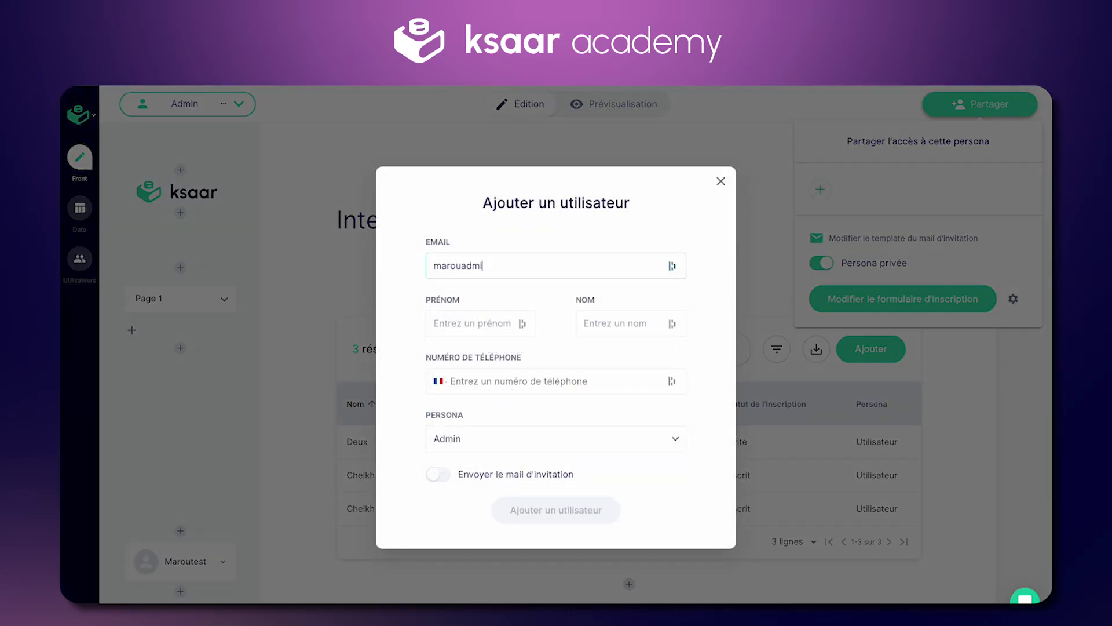
pyautogui.click(619, 323)
pyautogui.write('Admin')
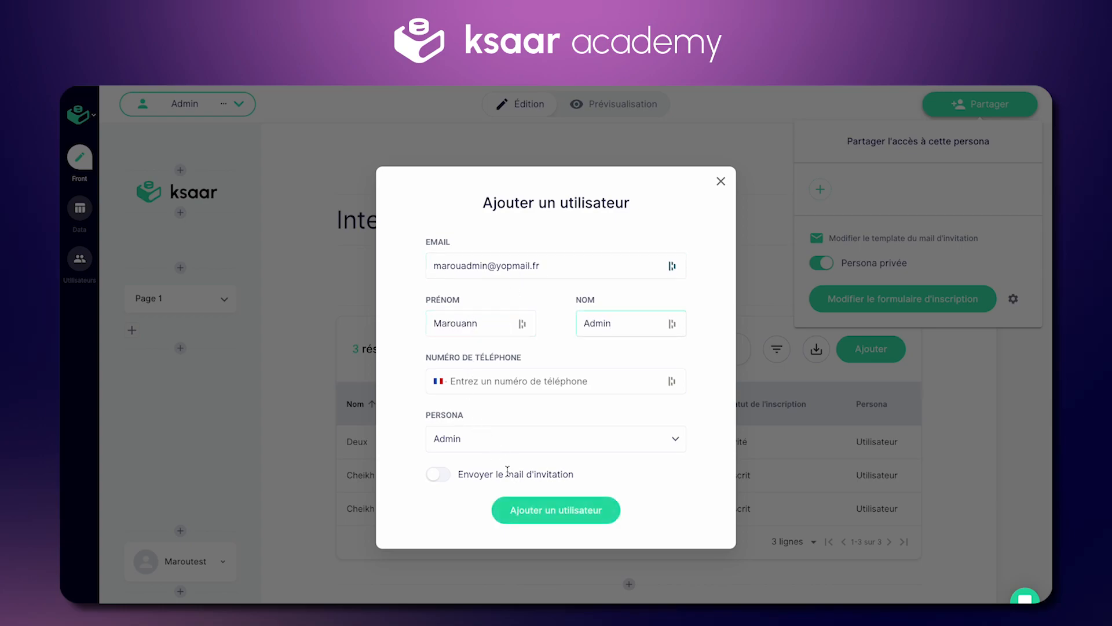
pyautogui.click(533, 519)
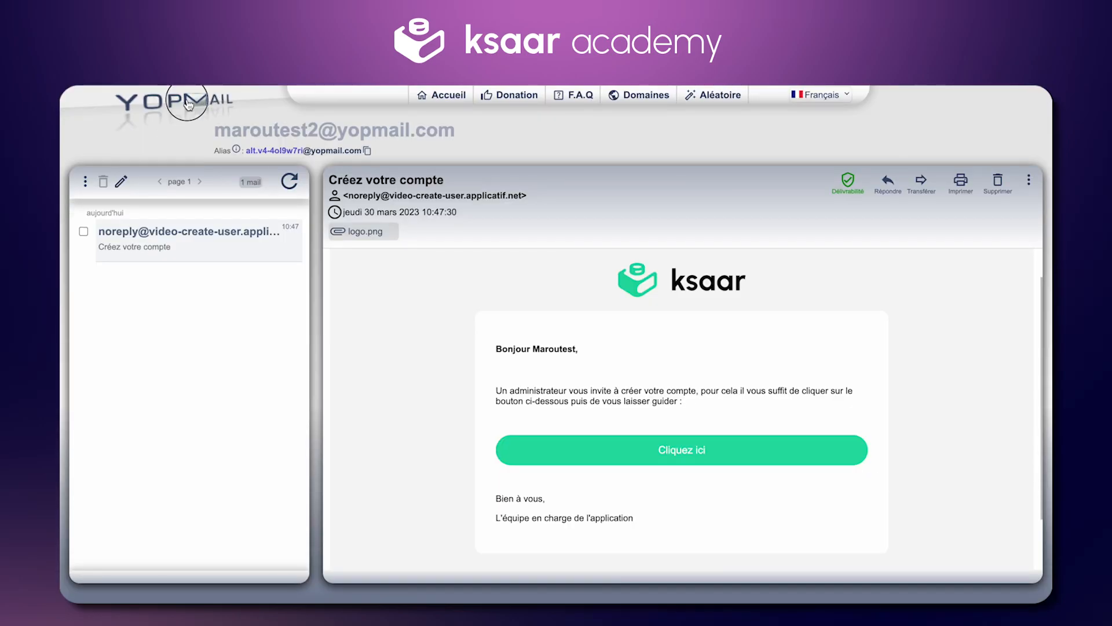
# Open the admin address's YOPmail inbox and follow the account-creation email's link.
pyautogui.click(175, 134)
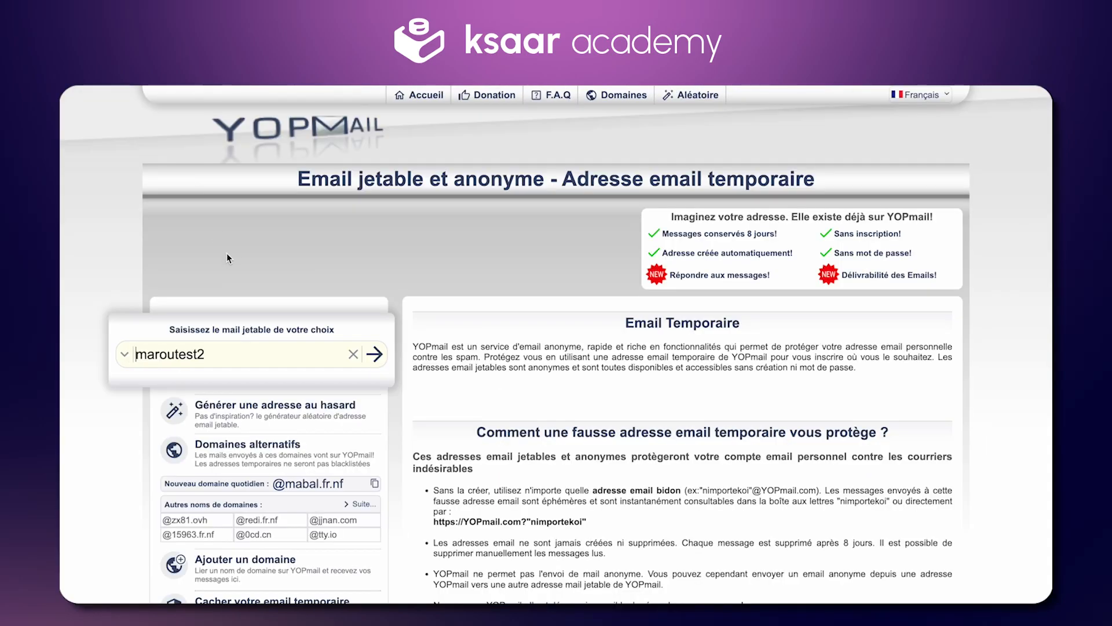
pyautogui.doubleClick(241, 354)
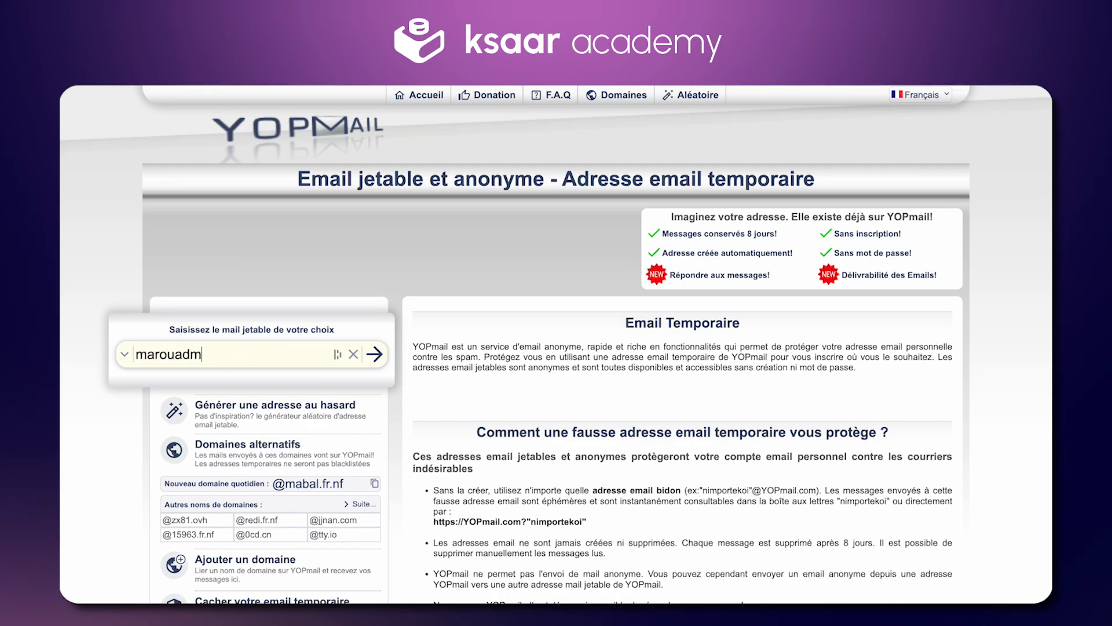
pyautogui.press('Return')
pyautogui.click(677, 487)
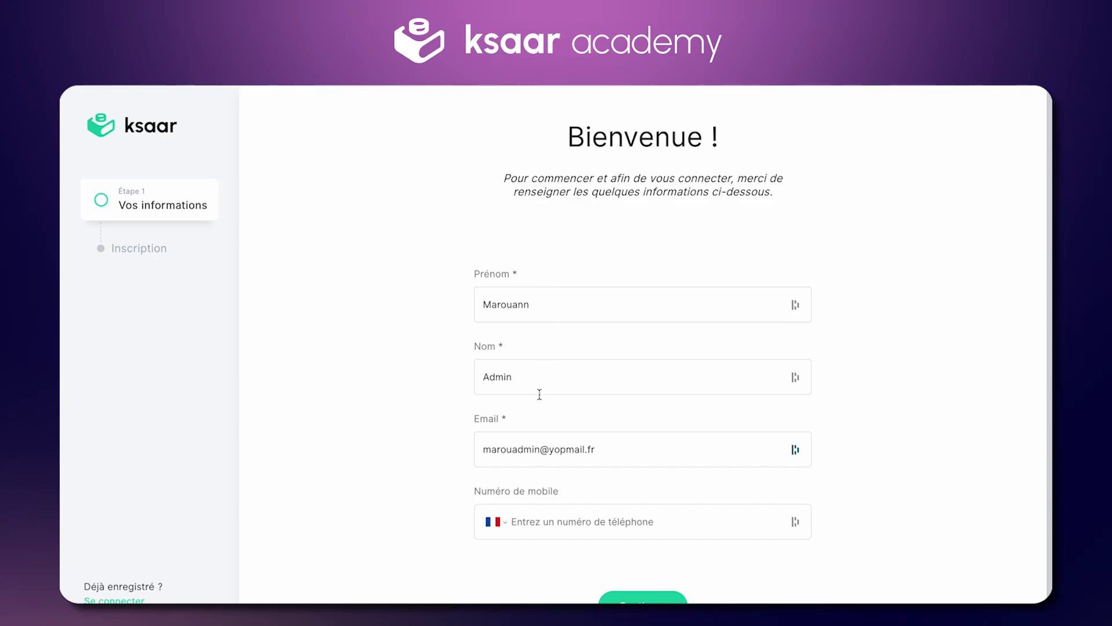
pyautogui.scroll(-1, 652, 556)
pyautogui.click(651, 589)
# Enter and confirm a password for the new admin account.
pyautogui.click(578, 295)
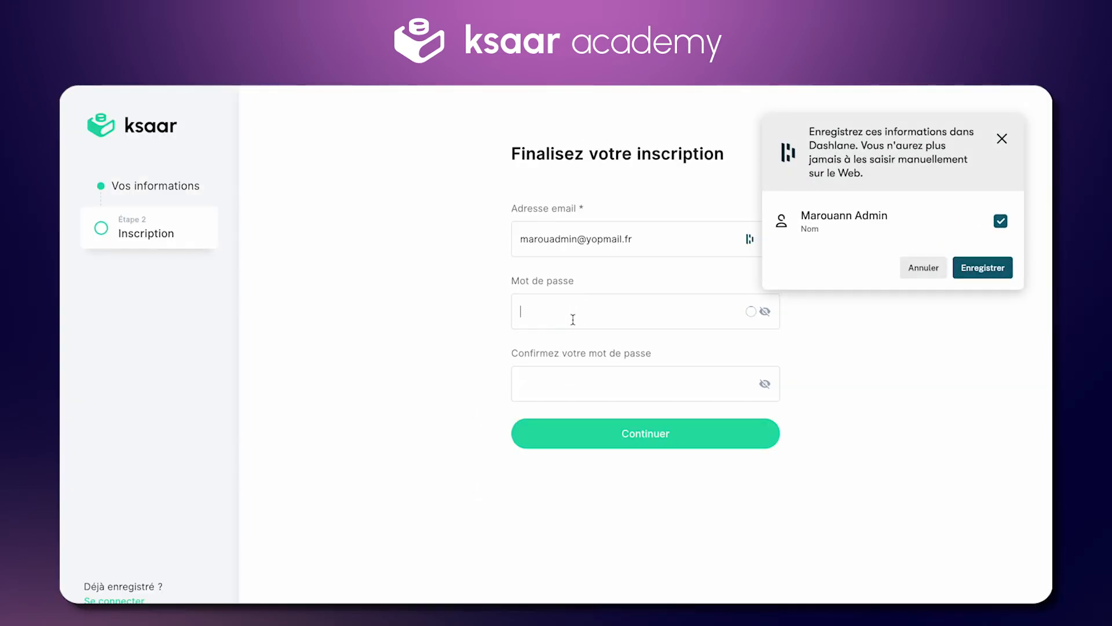
pyautogui.write('••••••••••')
pyautogui.click(520, 398)
pyautogui.write('••••••••••')
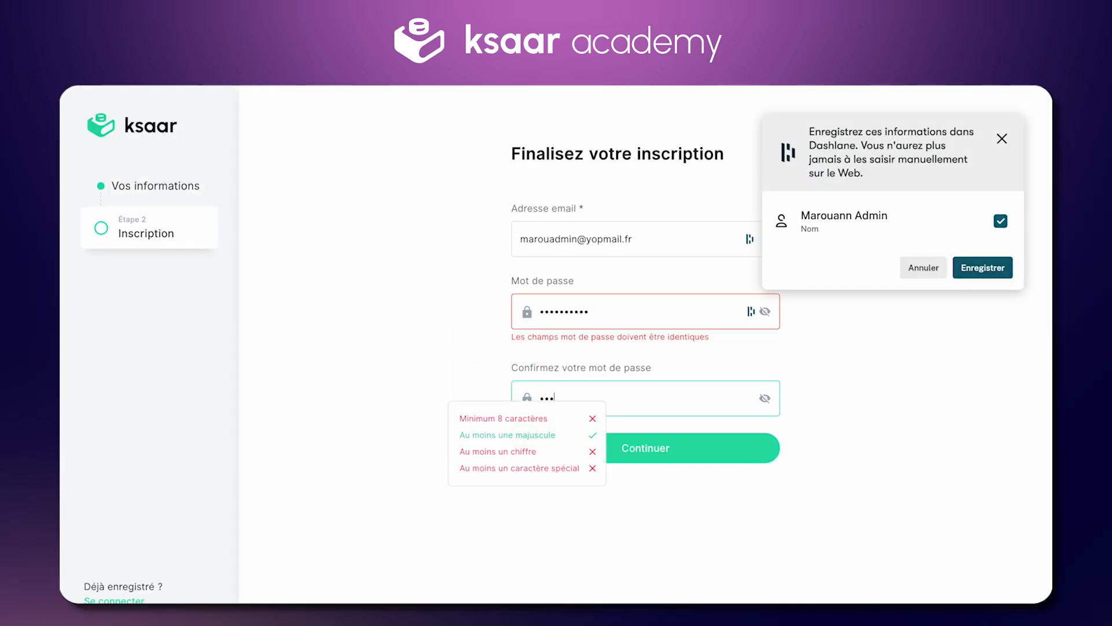
pyautogui.click(698, 433)
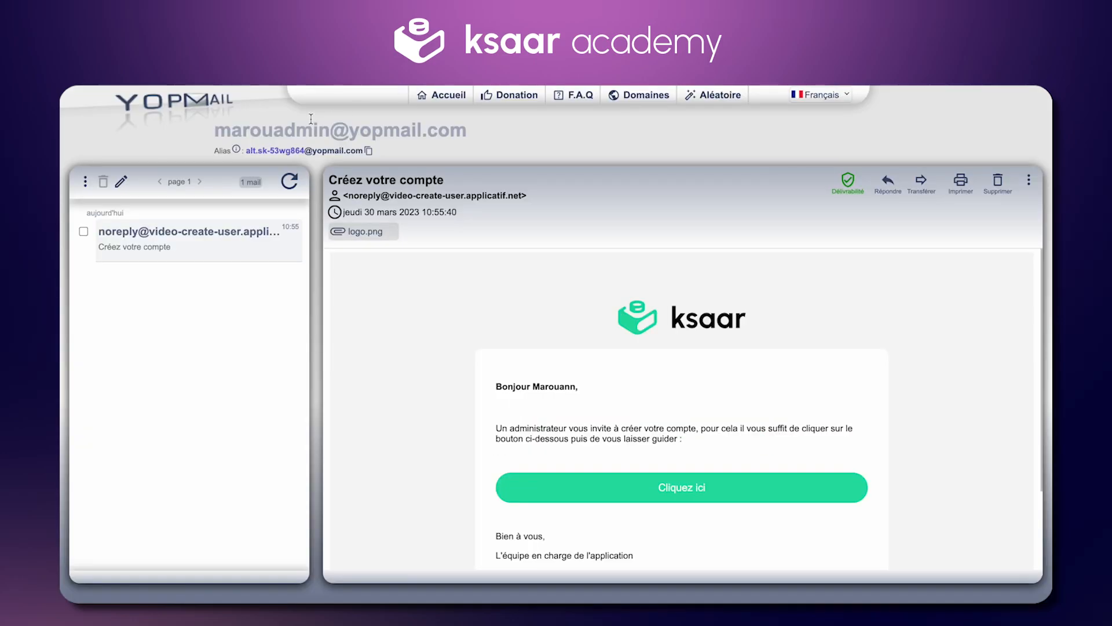
# Copy the emailed access code from the refreshed inbox and submit it to finish sign-up.
pyautogui.click(290, 181)
pyautogui.doubleClick(672, 480)
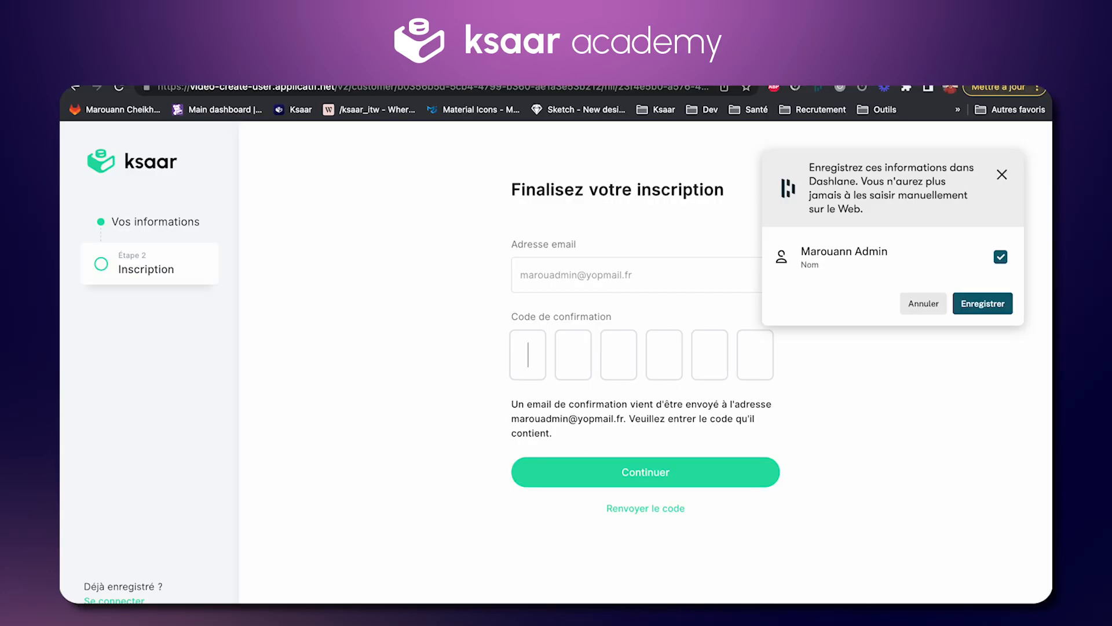
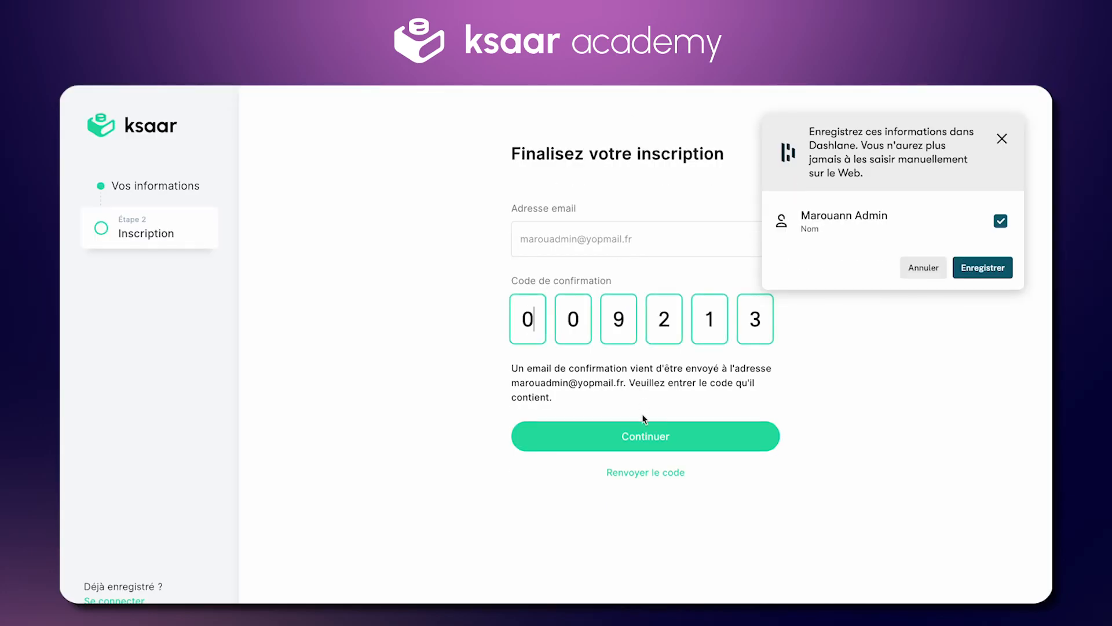
pyautogui.click(641, 437)
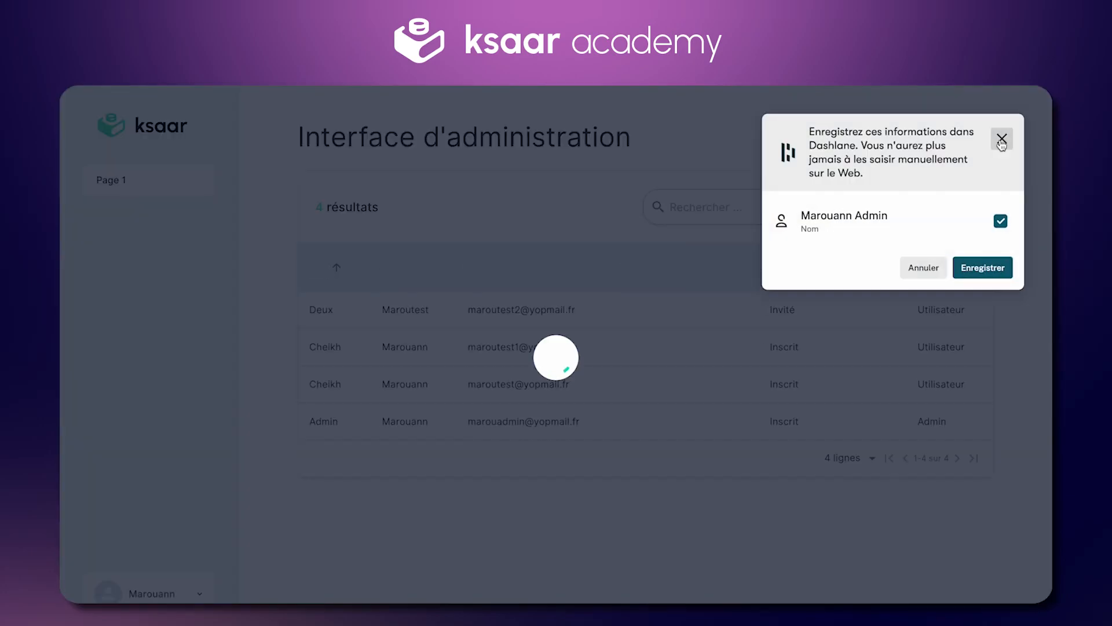
# Dismiss the password-manager prompt and enter the new user's first name, last name and e-mail.
pyautogui.click(1002, 139)
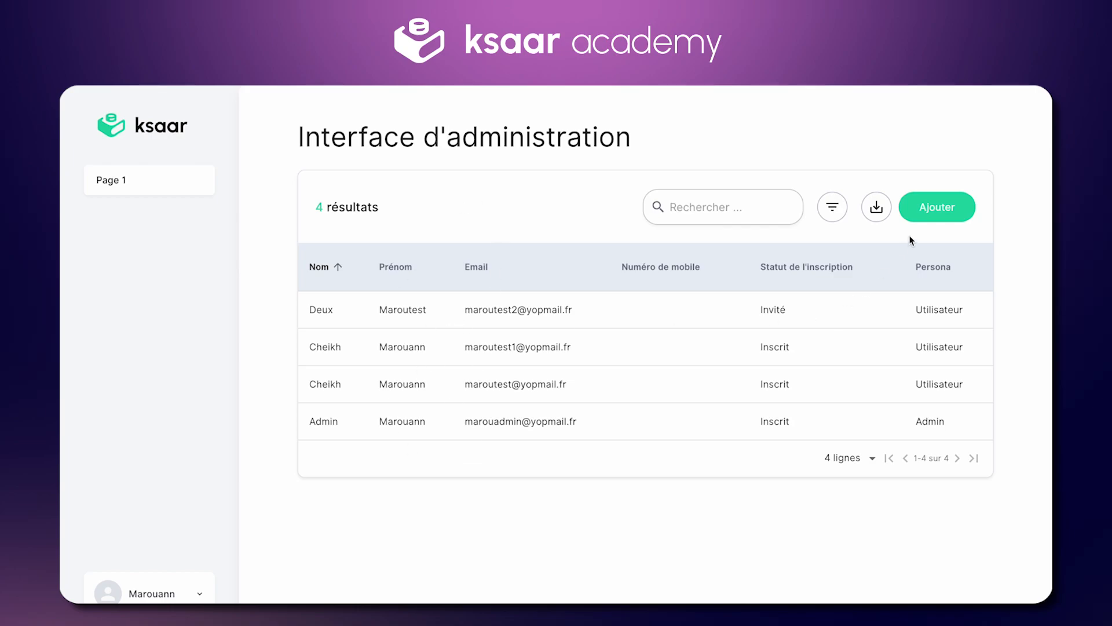
pyautogui.click(931, 213)
pyautogui.scroll(-4, 641, 208)
pyautogui.scroll(4, 509, 459)
pyautogui.scroll(-4, 510, 454)
pyautogui.scroll(4, 446, 412)
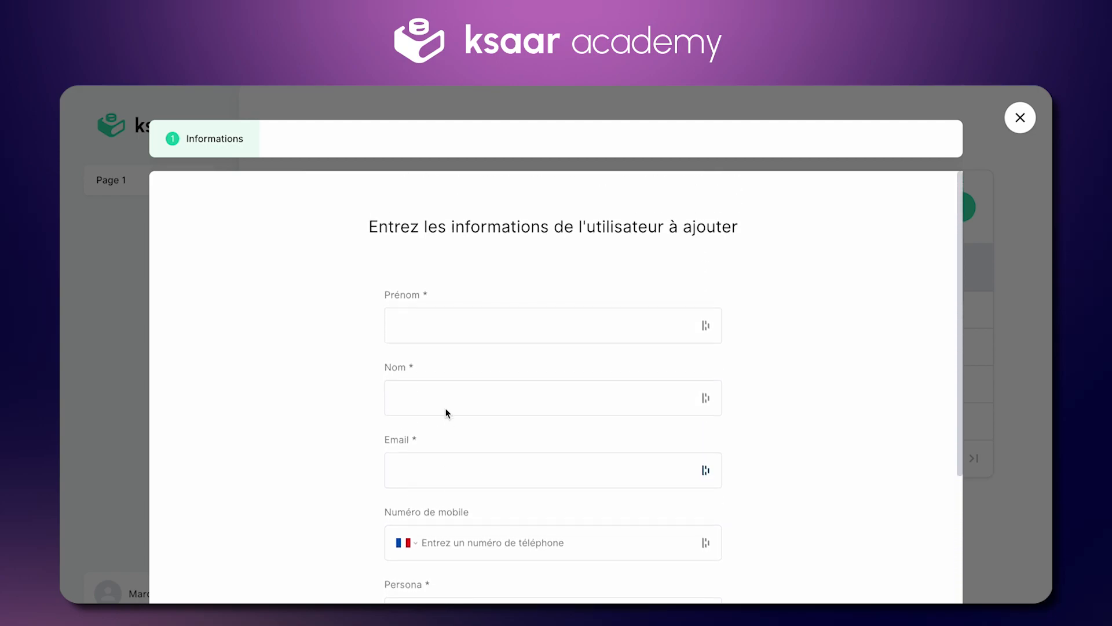
pyautogui.click(459, 333)
pyautogui.write('M')
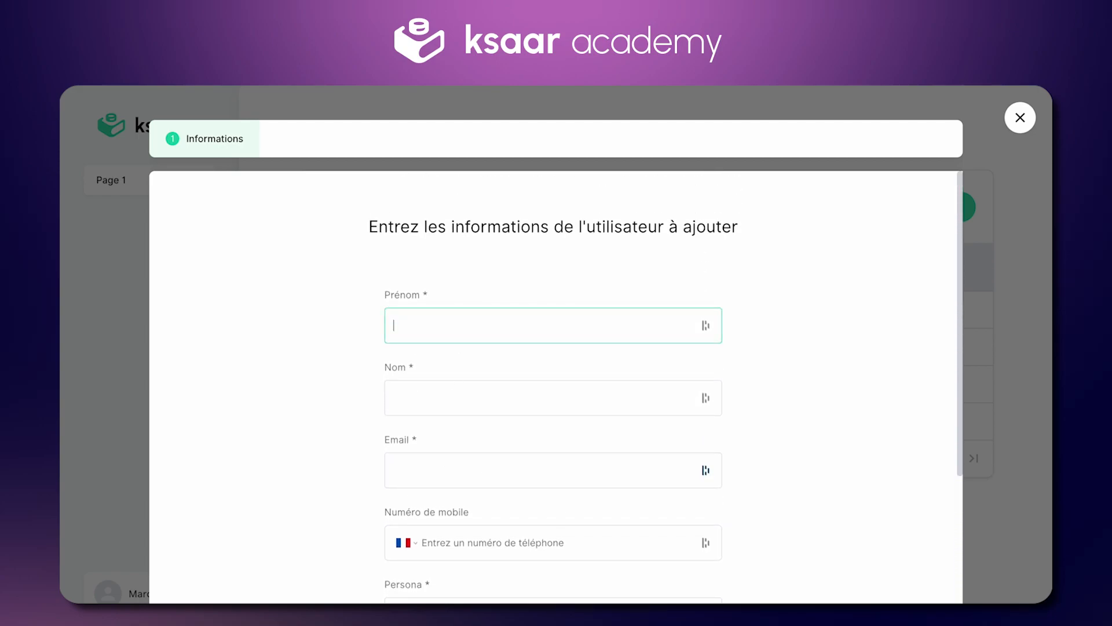
pyautogui.write('ean')
pyautogui.press('Tab')
pyautogui.write('Dupont')
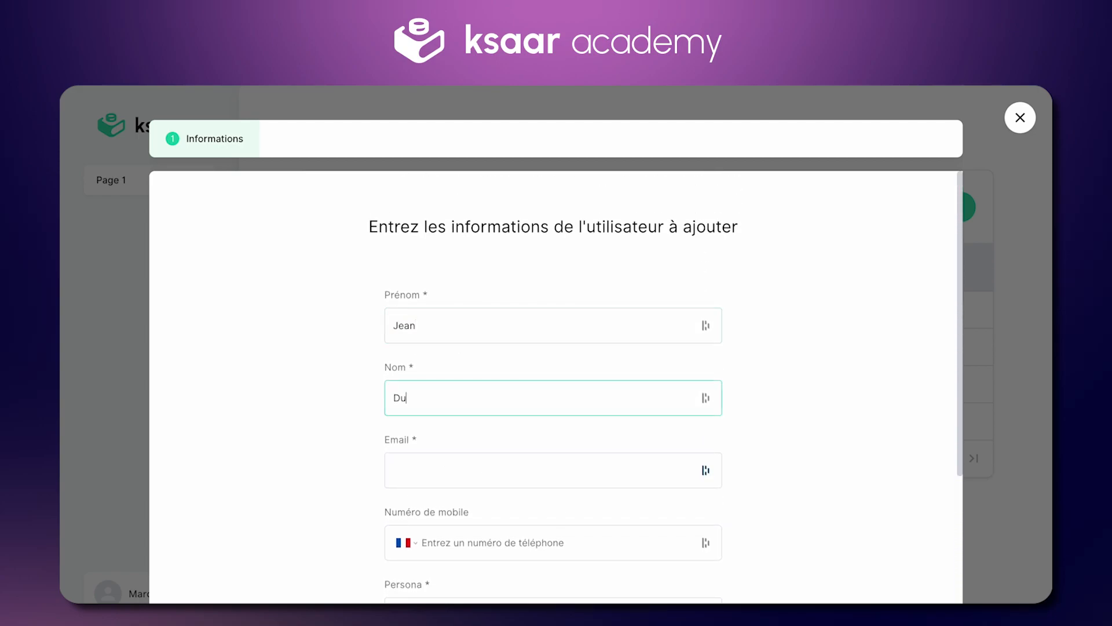
pyautogui.press('Tab')
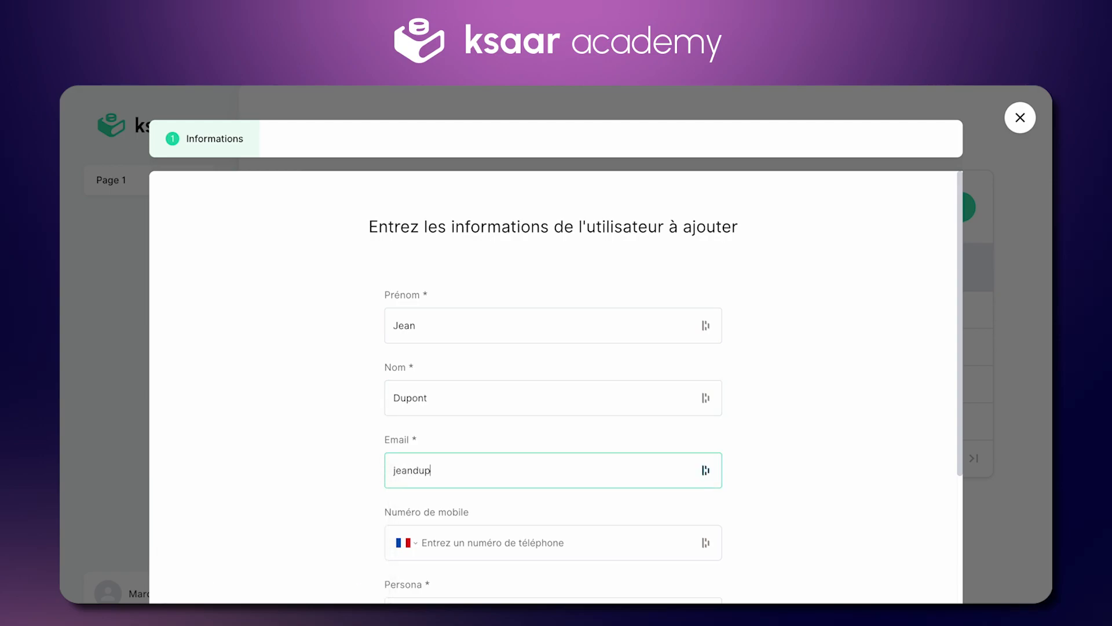
# Assign persona Utilisateur and Groupe 1, then add and invite the user.
pyautogui.scroll(-3, 457, 406)
pyautogui.click(457, 422)
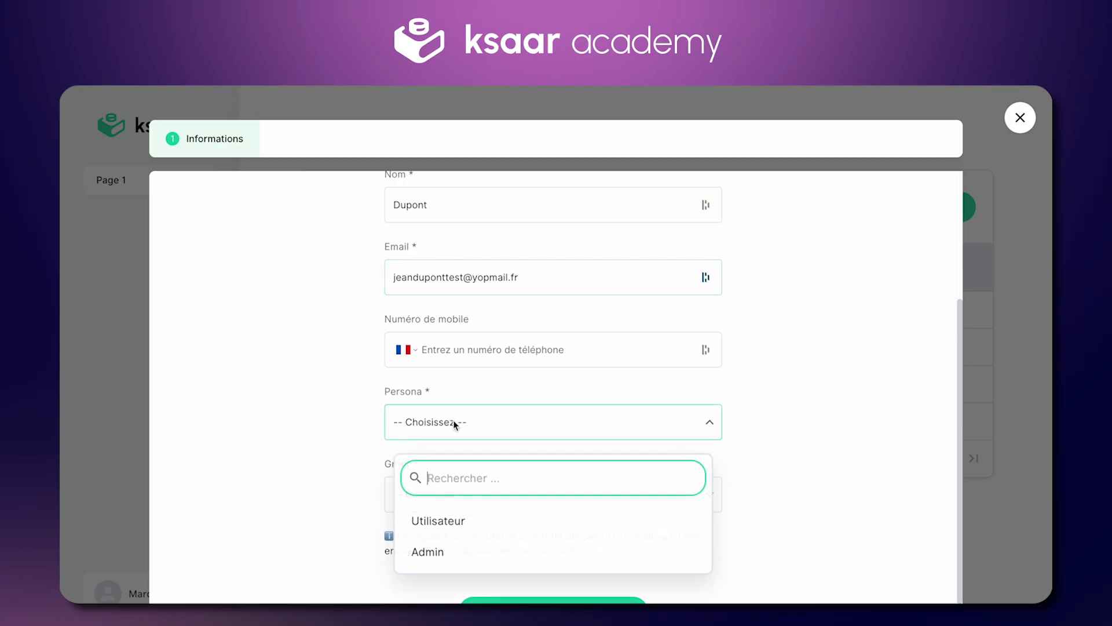
pyautogui.click(461, 523)
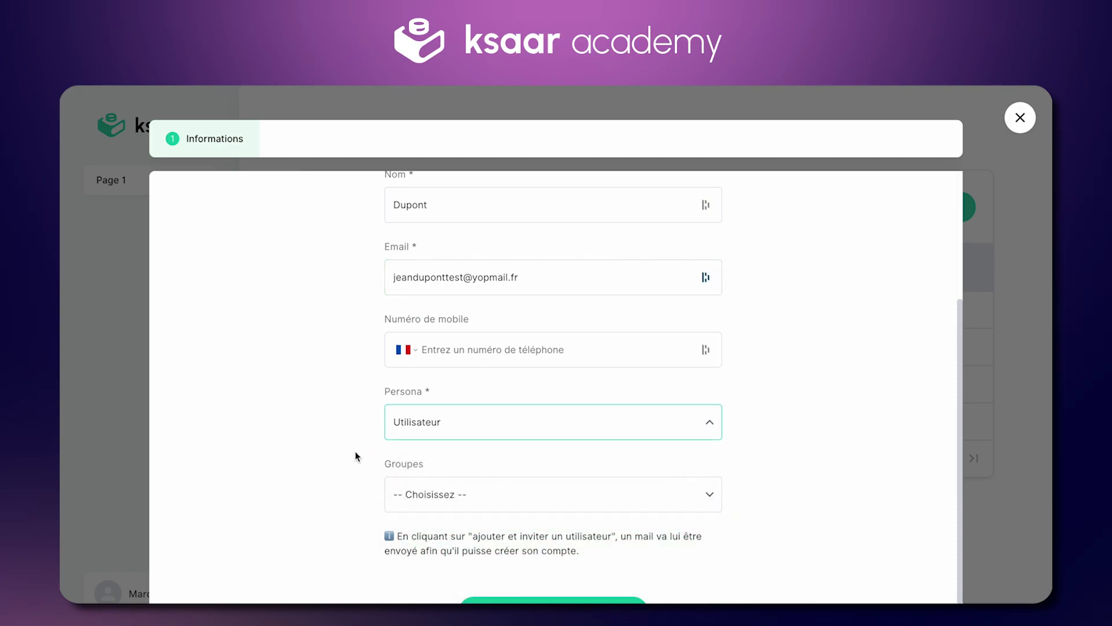
pyautogui.scroll(-1, 356, 456)
pyautogui.click(458, 456)
pyautogui.click(464, 580)
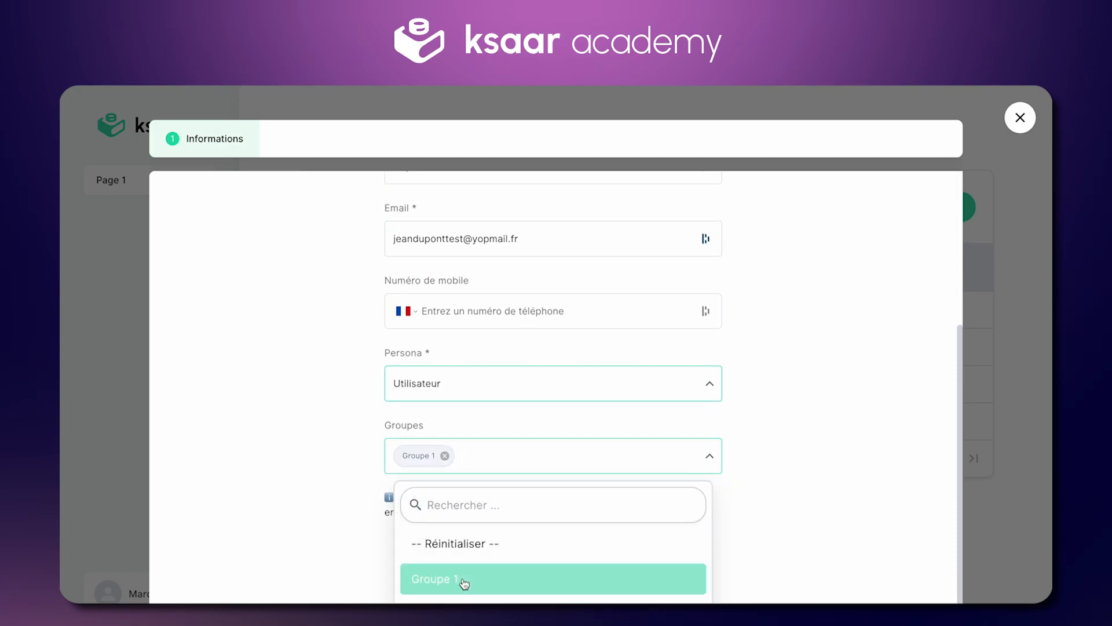
pyautogui.click(761, 474)
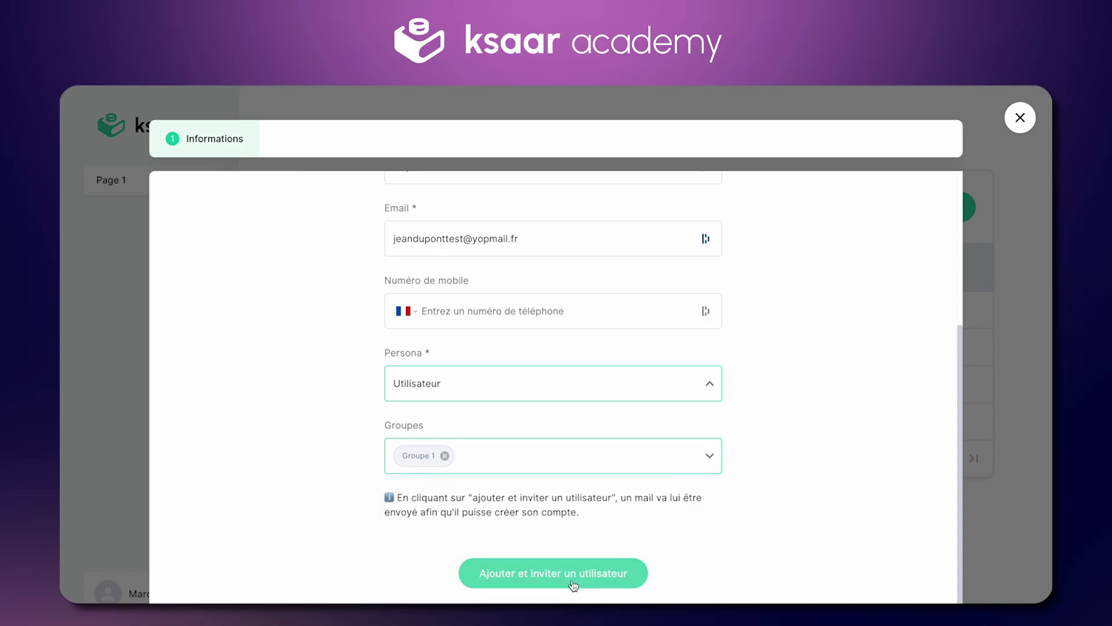
pyautogui.scroll(1, 551, 226)
pyautogui.tripleClick(506, 307)
pyautogui.hotkey('ctrl', 'c')
pyautogui.scroll(-1, 506, 308)
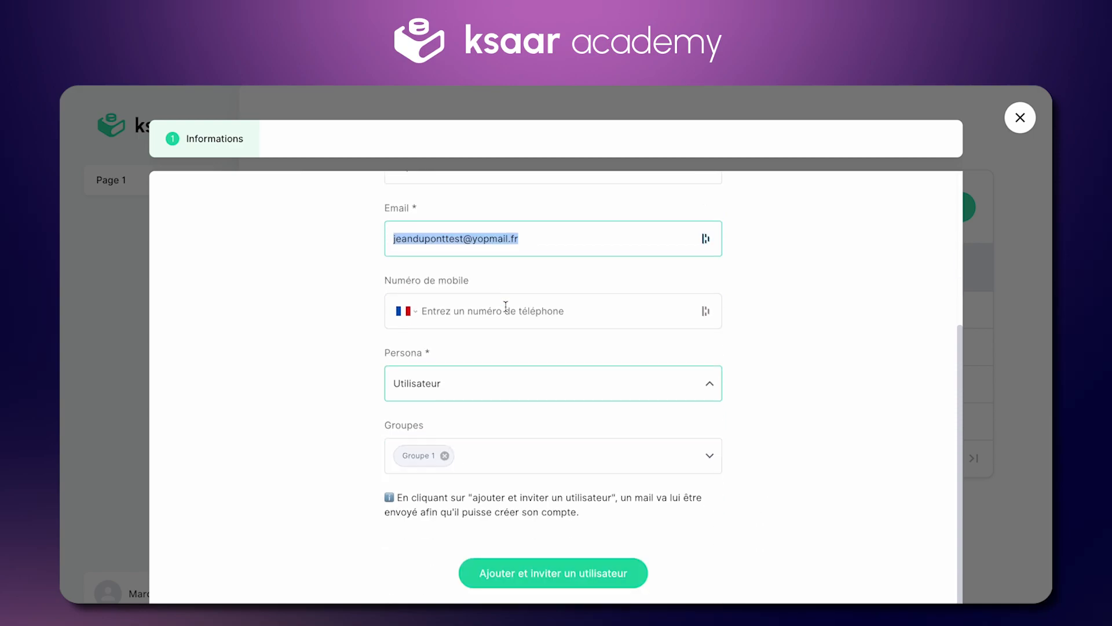
pyautogui.click(574, 584)
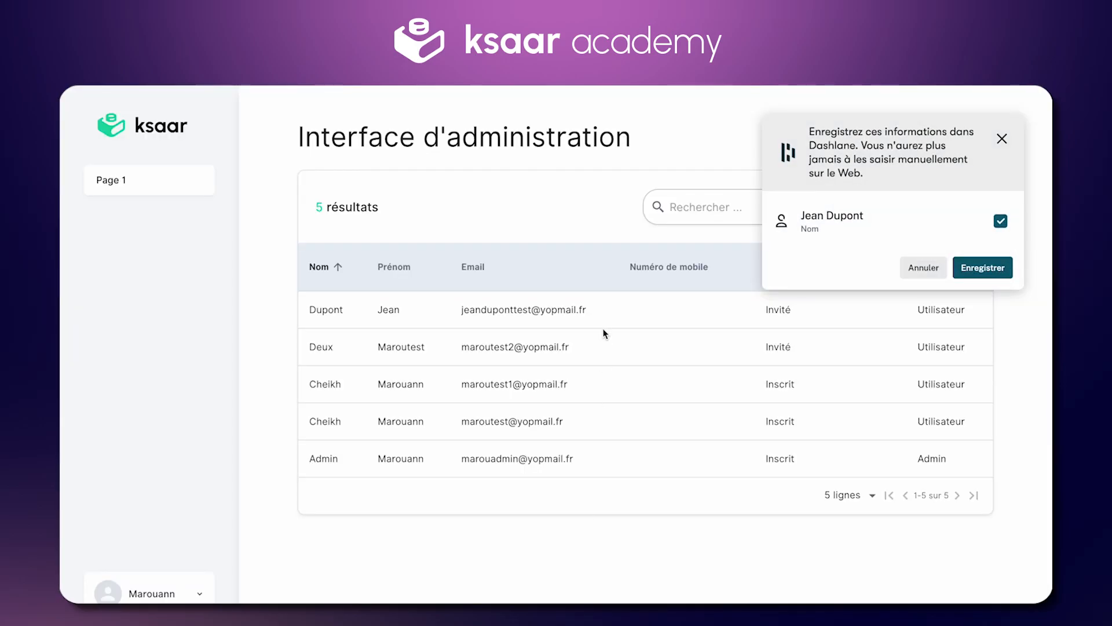
# Sign out of Ksaar and open the new user's YOPmail inbox.
pyautogui.click(199, 593)
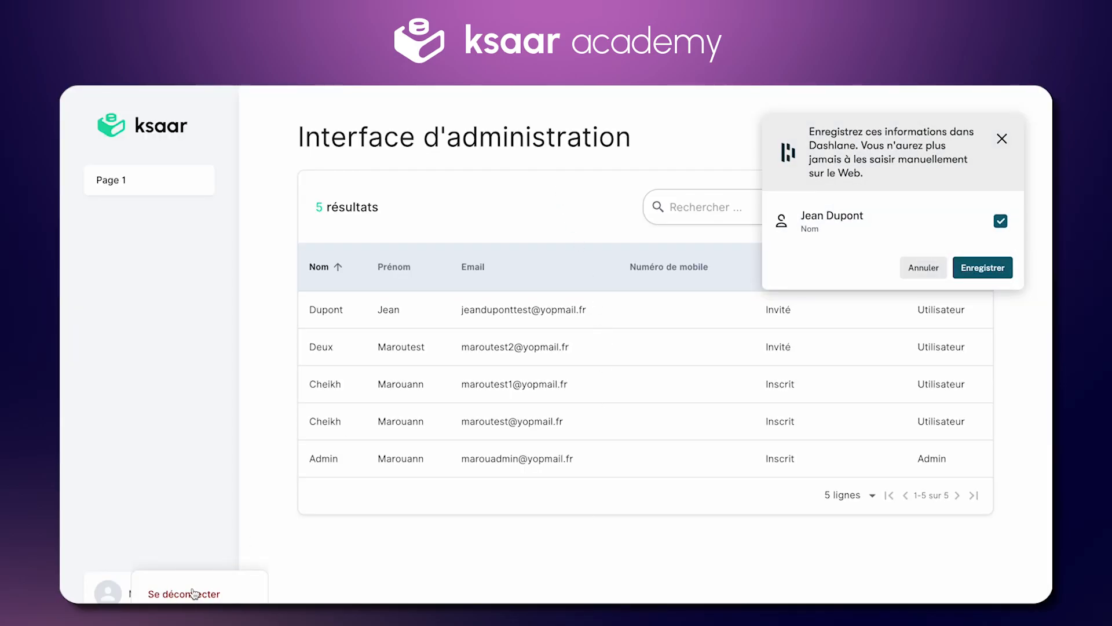
pyautogui.click(197, 594)
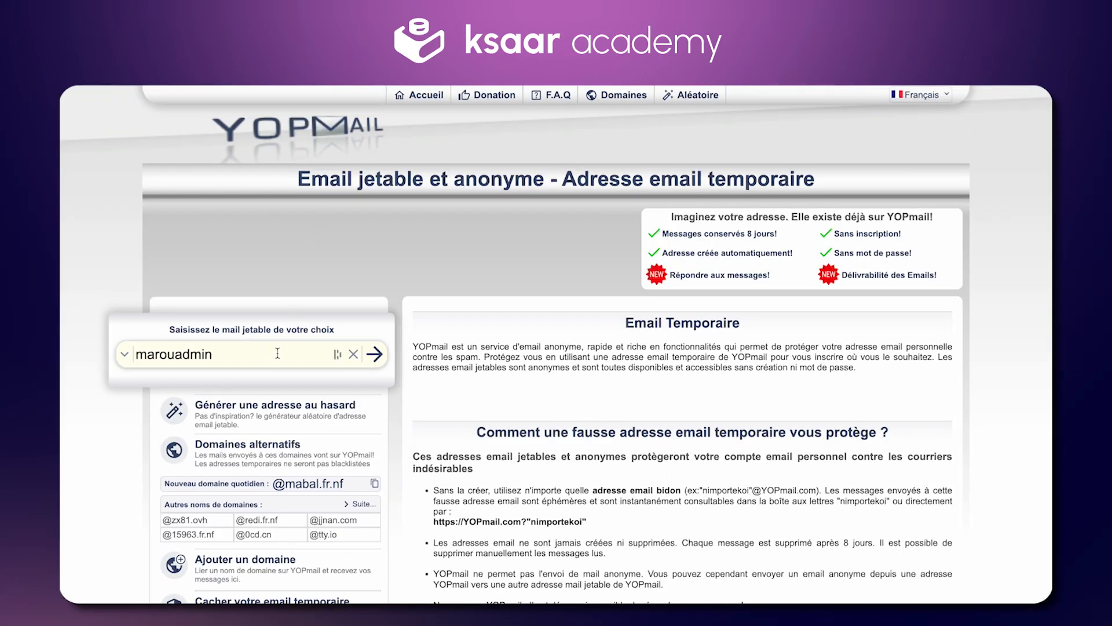
pyautogui.hotkey('ctrl', 'a')
pyautogui.hotkey('ctrl', 'v')
pyautogui.press('Return')
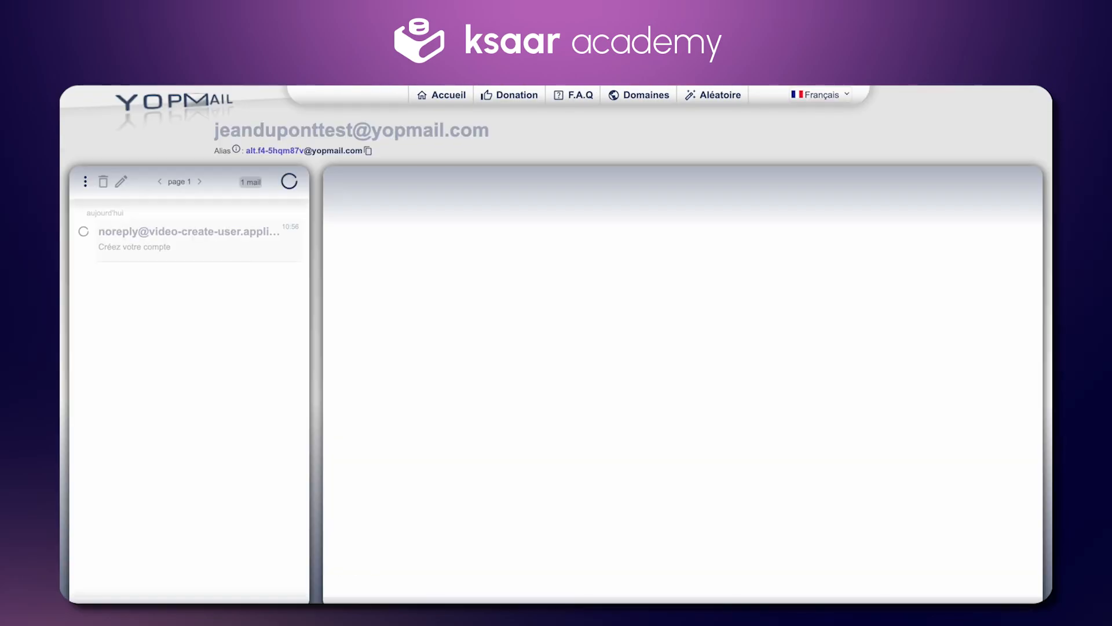
# Read the Créez votre compte email and follow its invitation link.
pyautogui.scroll(-2, 646, 387)
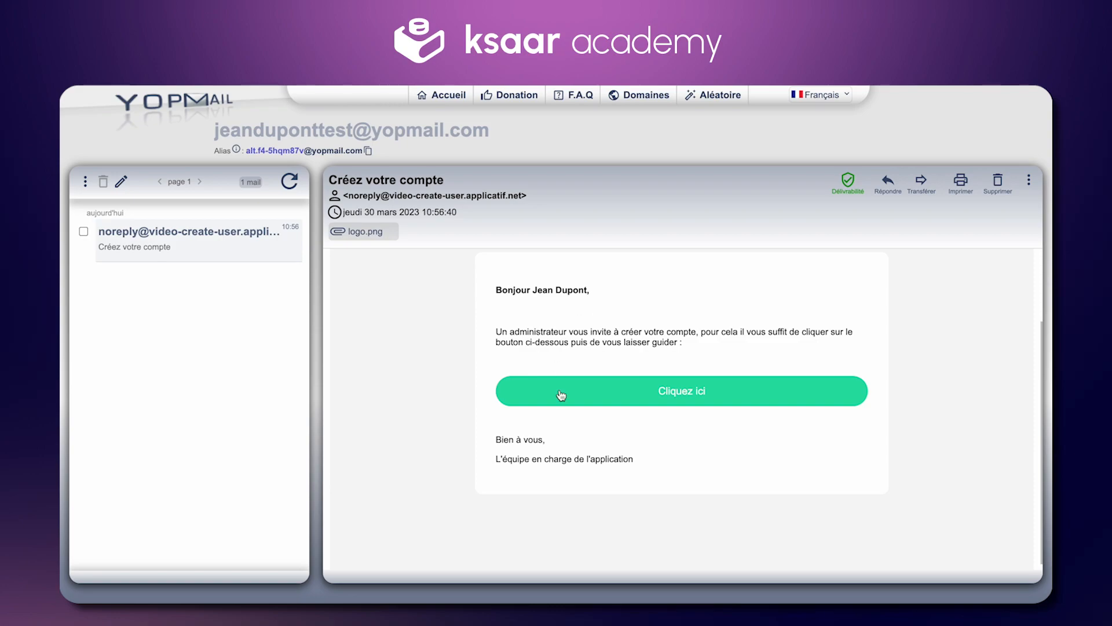
pyautogui.scroll(1, 580, 360)
pyautogui.scroll(1, 578, 399)
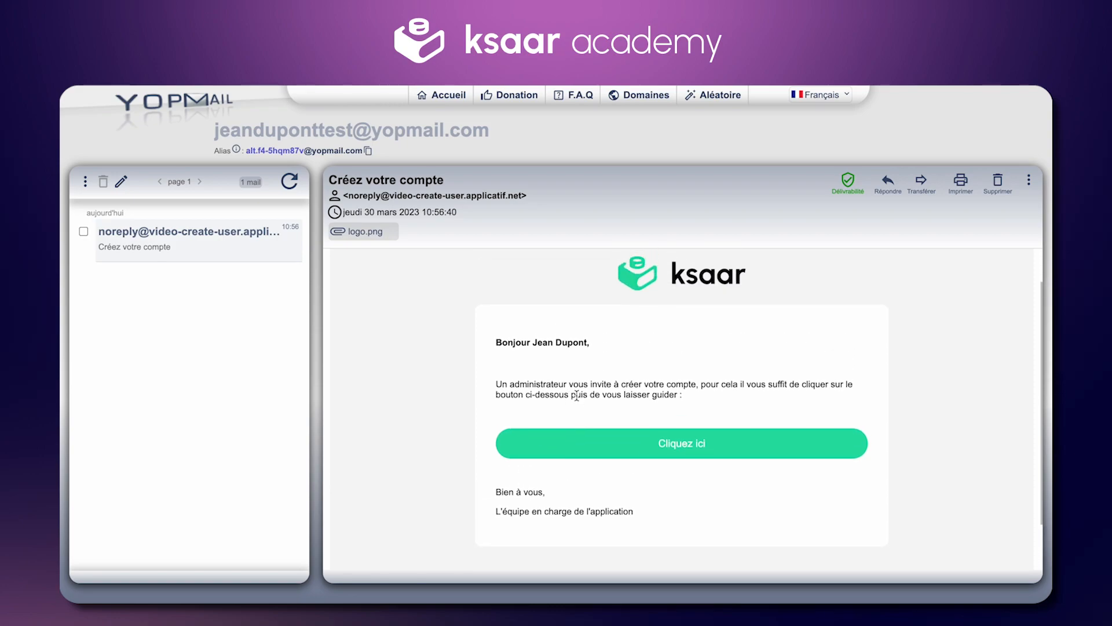
pyautogui.moveTo(558, 343); pyautogui.dragTo(596, 342)
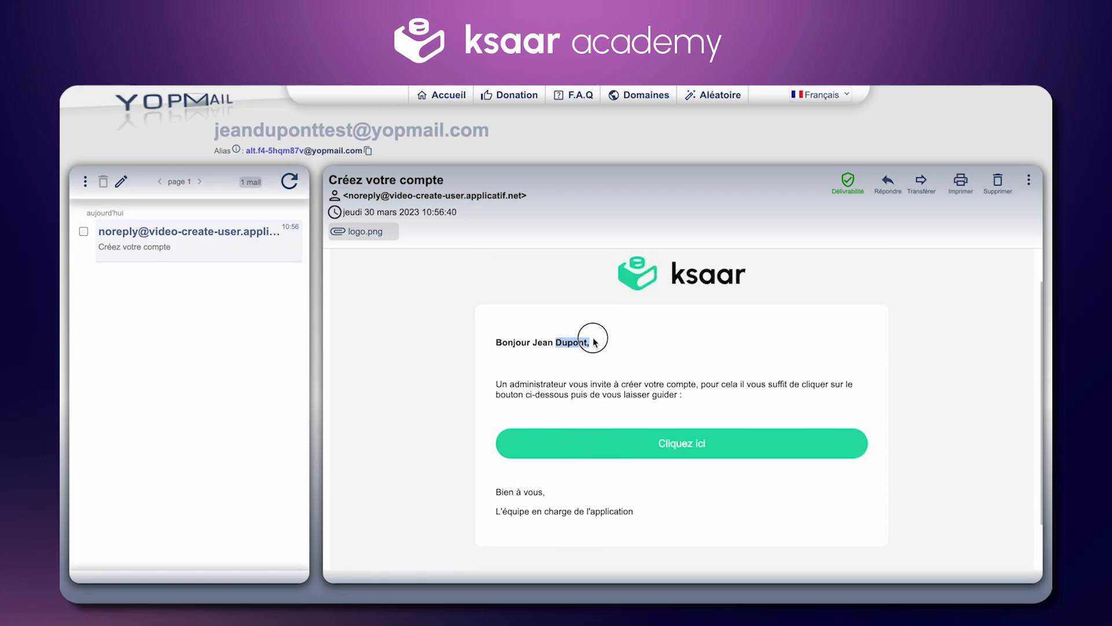
pyautogui.click(610, 348)
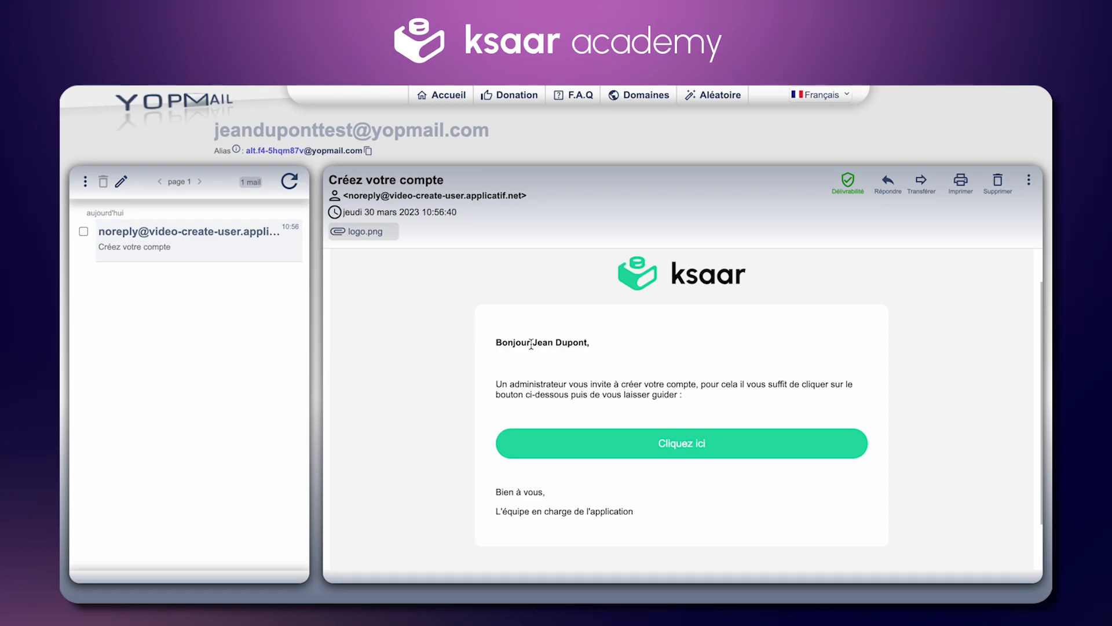
pyautogui.click(619, 454)
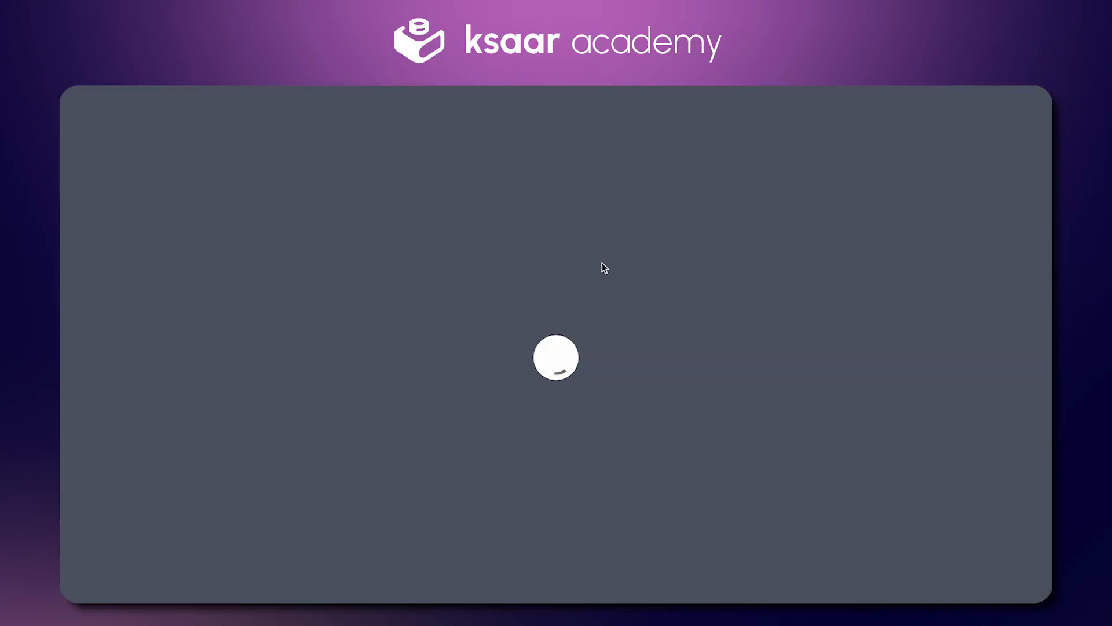
# Log in with the admin account's e-mail and password, dismissing the password-manager prompt.
pyautogui.scroll(-1, 595, 276)
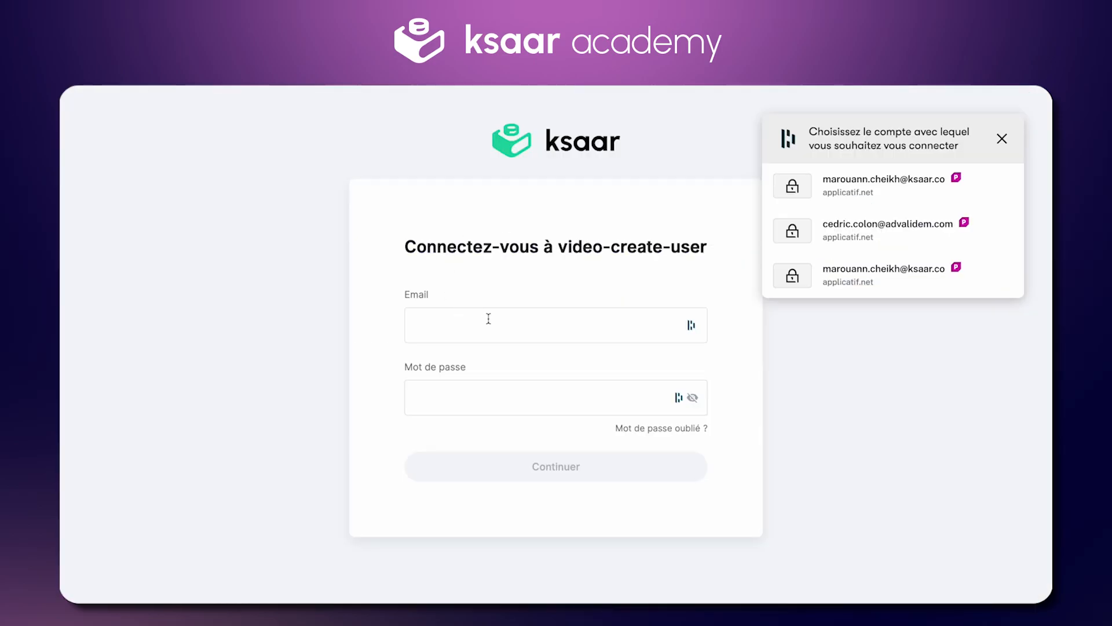
pyautogui.click(488, 319)
pyautogui.hotkey('ctrl', 'v')
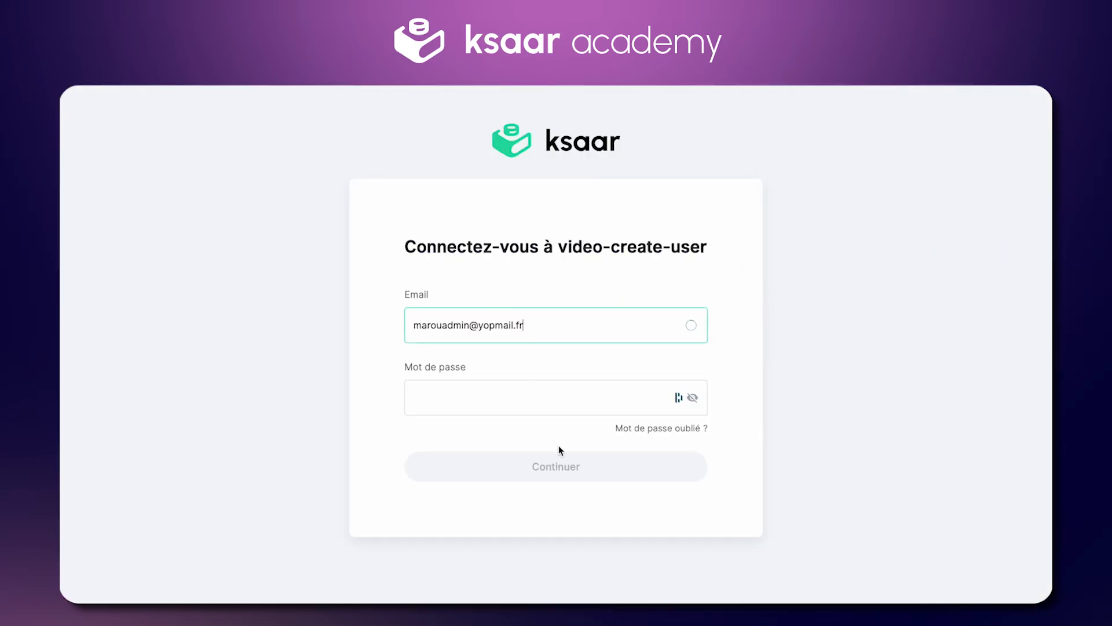
pyautogui.press('Tab')
pyautogui.write('a*********')
pyautogui.press('Return')
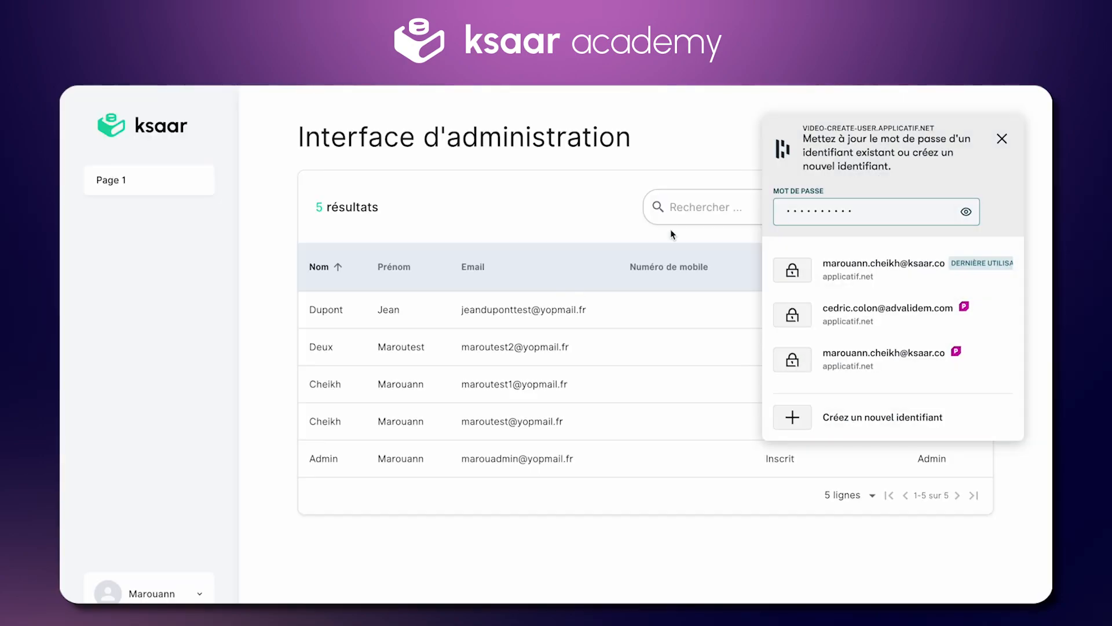
pyautogui.click(1001, 138)
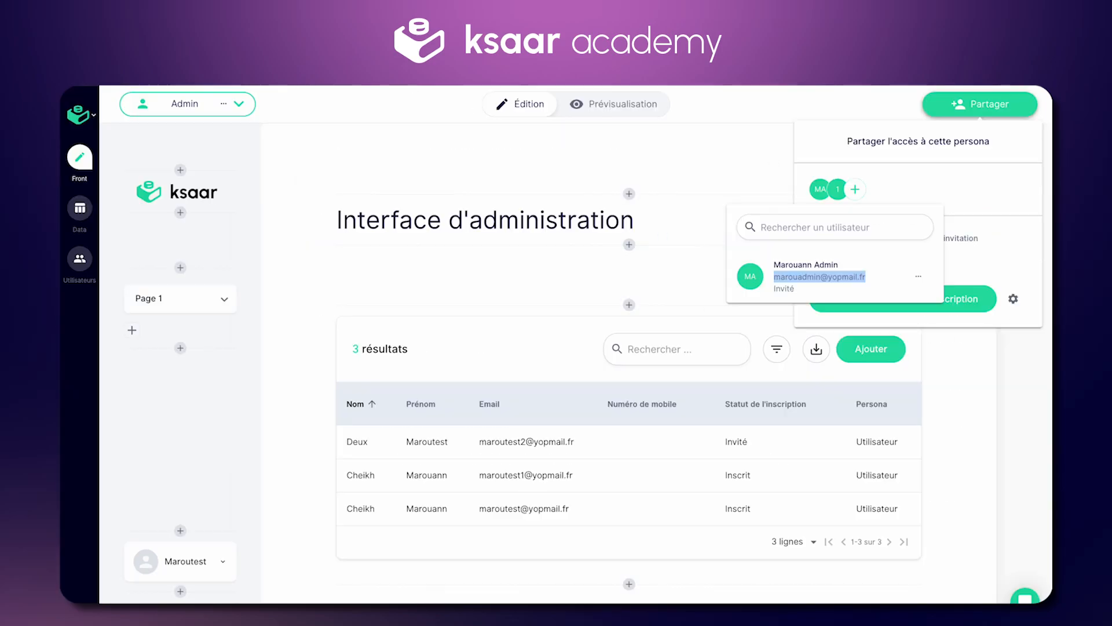
# Enable deactivate, activate and e-mail invitation actions in the user table's Paramètres.
pyautogui.click(666, 429)
pyautogui.click(848, 400)
pyautogui.click(691, 441)
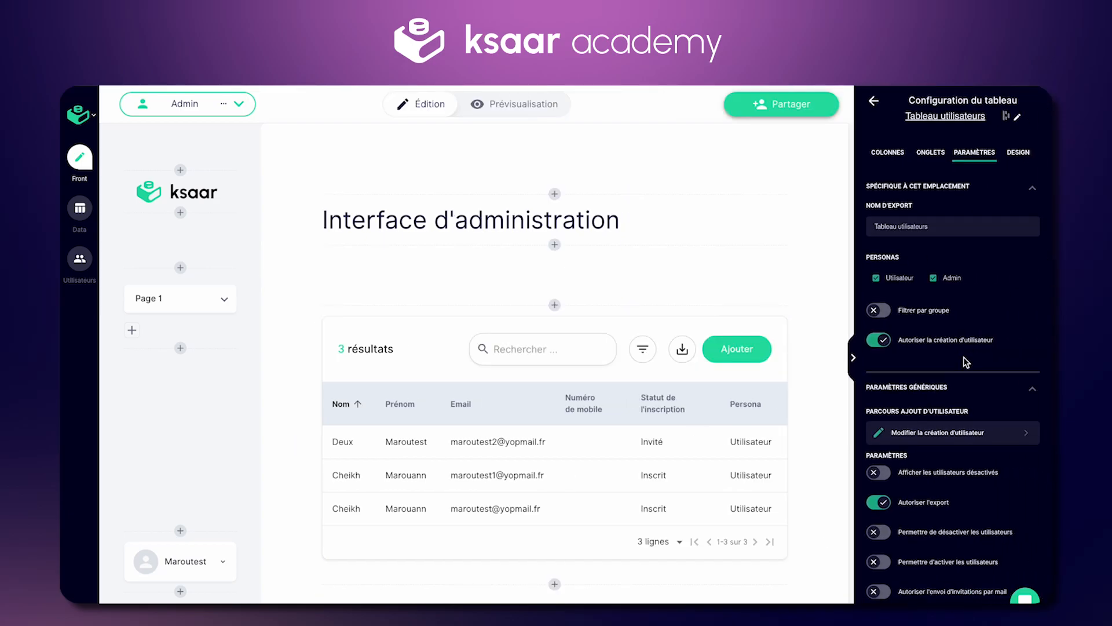
pyautogui.click(880, 533)
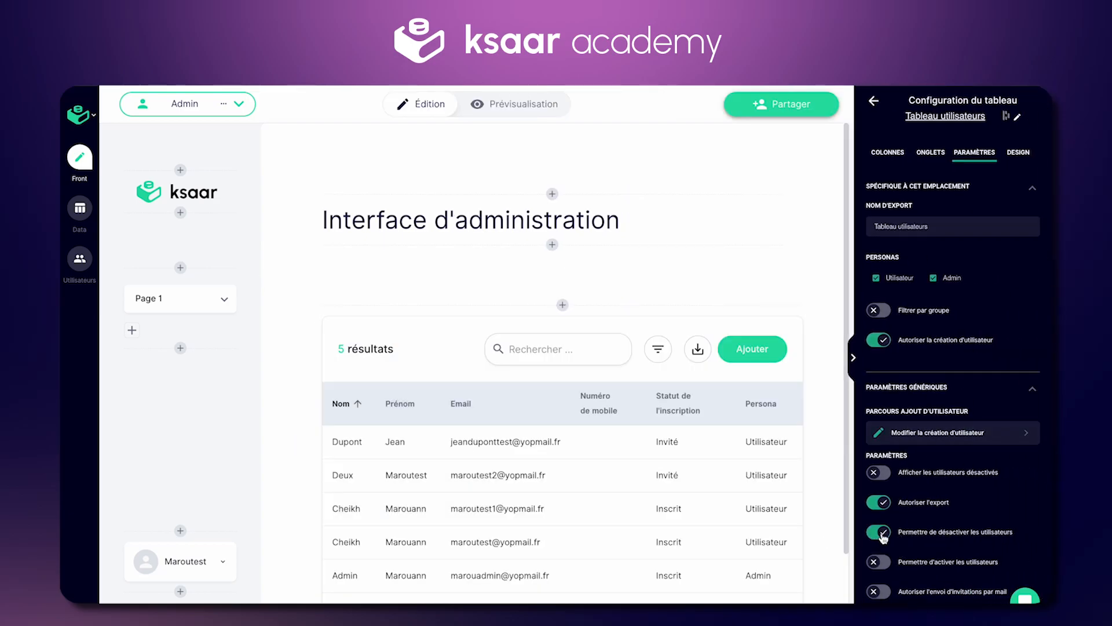
pyautogui.click(874, 562)
pyautogui.click(879, 592)
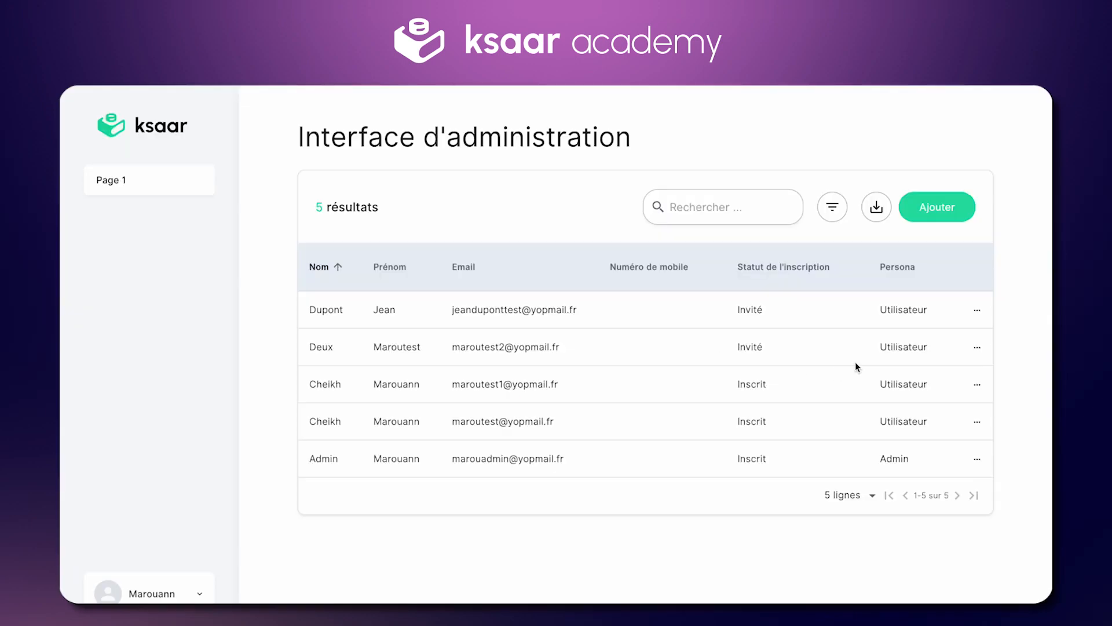
# Resend the invitation e-mail to the first-row user.
pyautogui.click(976, 313)
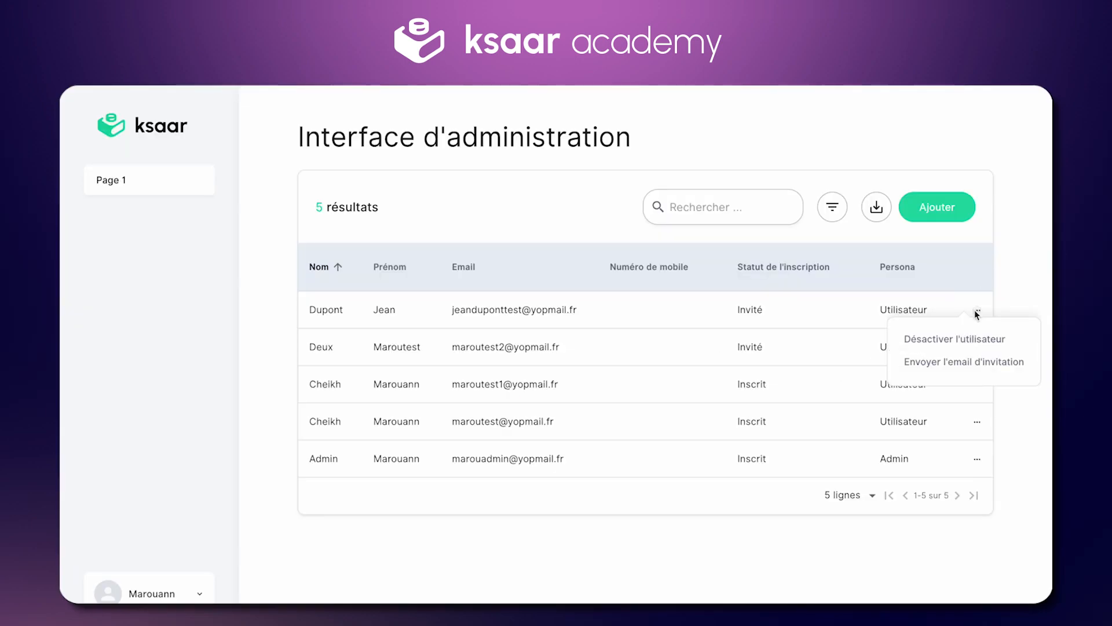
pyautogui.click(962, 371)
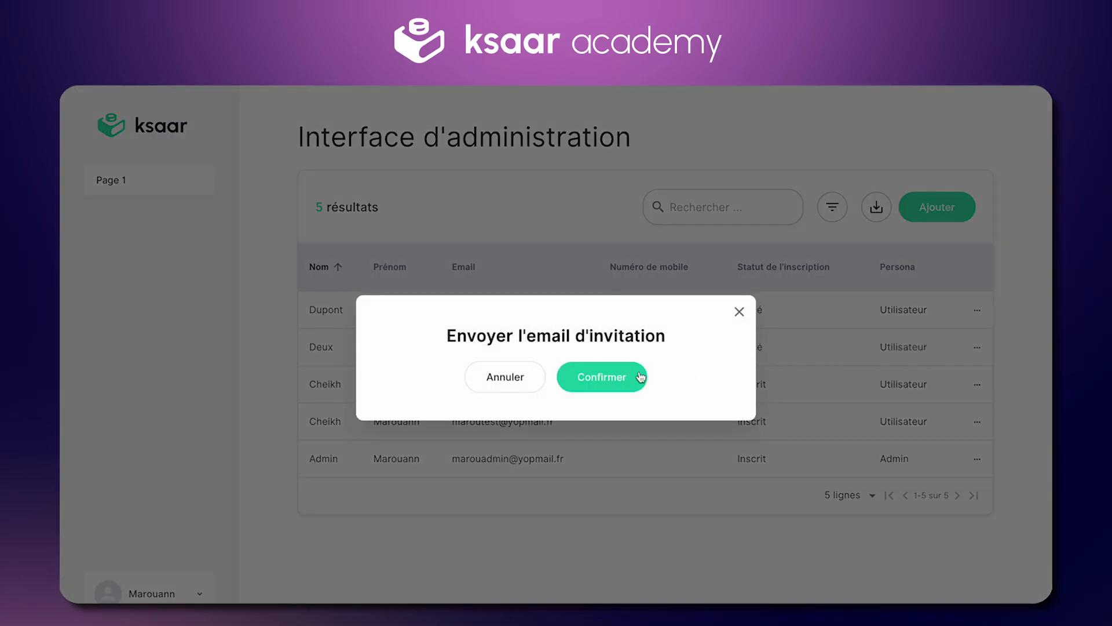
pyautogui.click(648, 378)
pyautogui.tripleClick(514, 314)
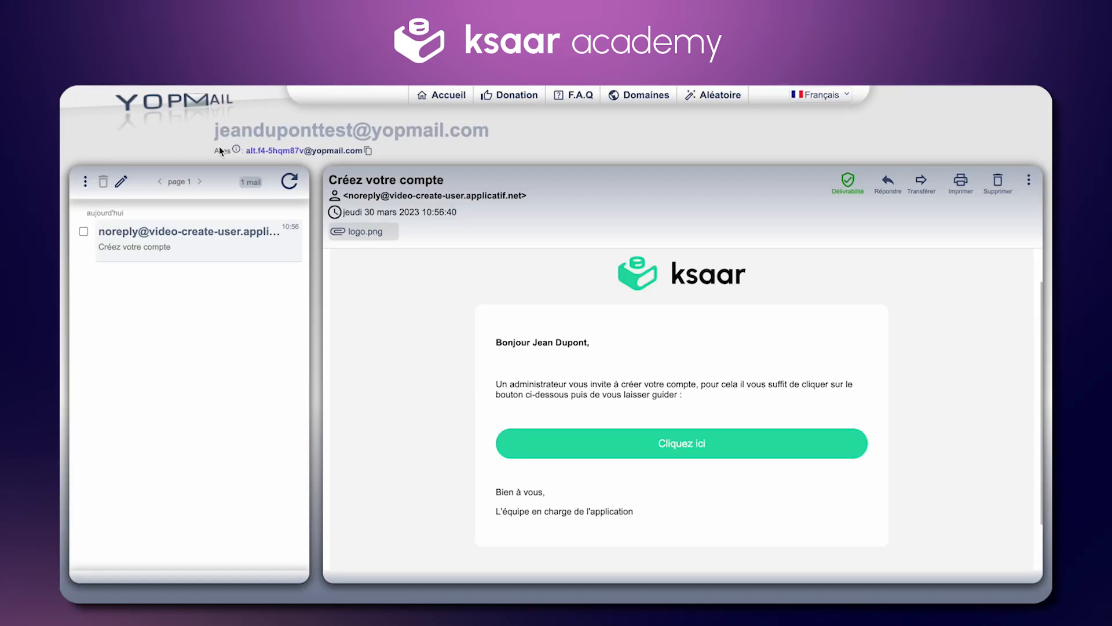
pyautogui.click(192, 103)
pyautogui.click(232, 354)
pyautogui.write('@yopmail.fr')
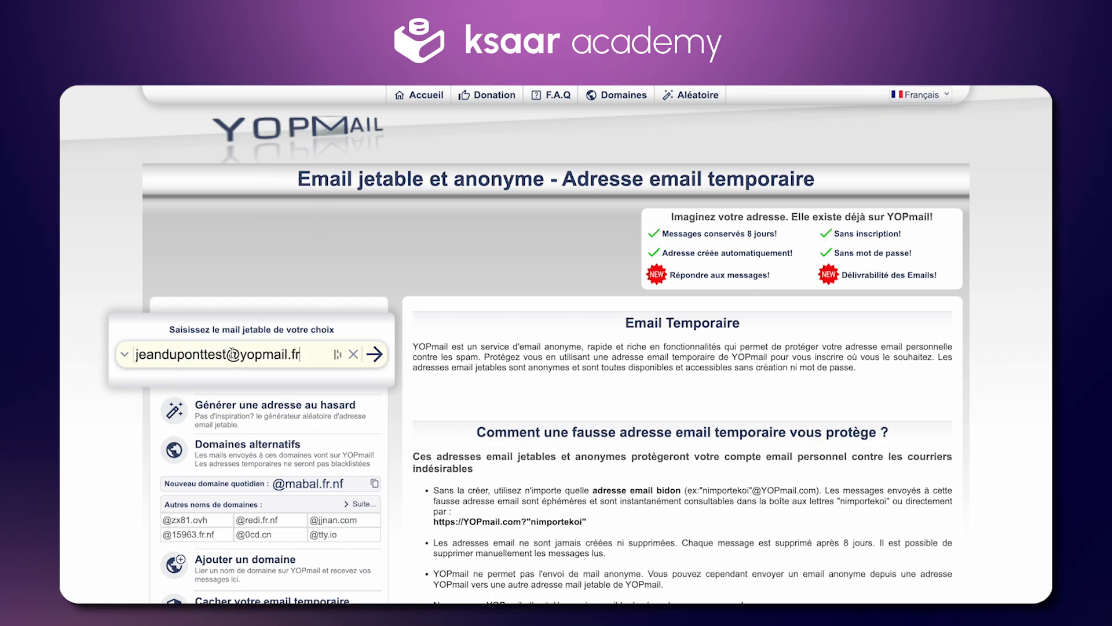
pyautogui.press('Return')
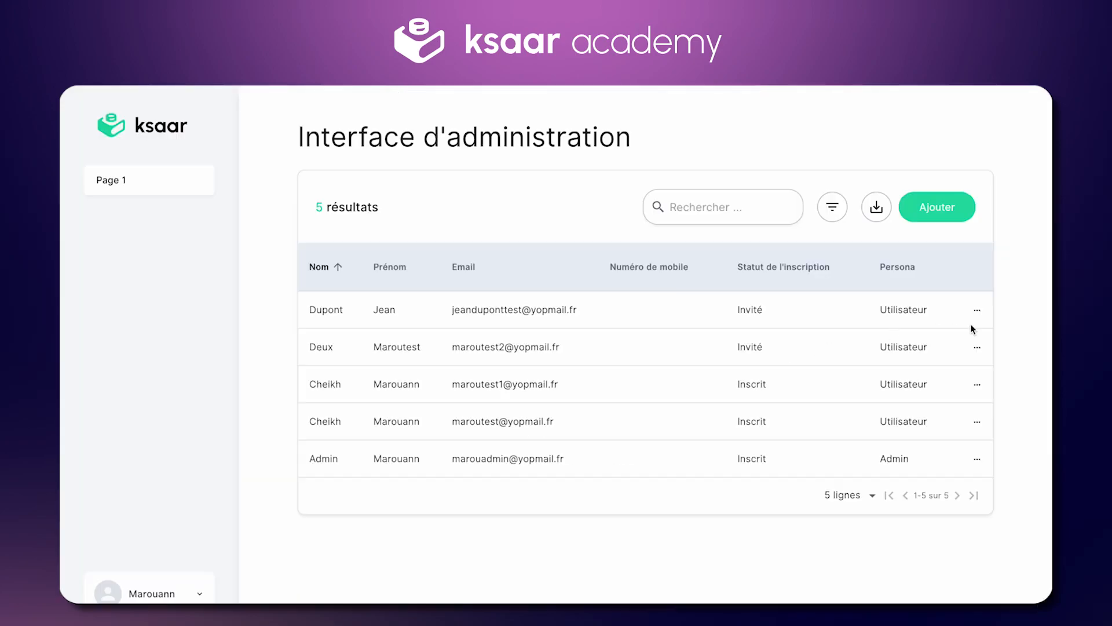
pyautogui.click(976, 310)
pyautogui.click(738, 355)
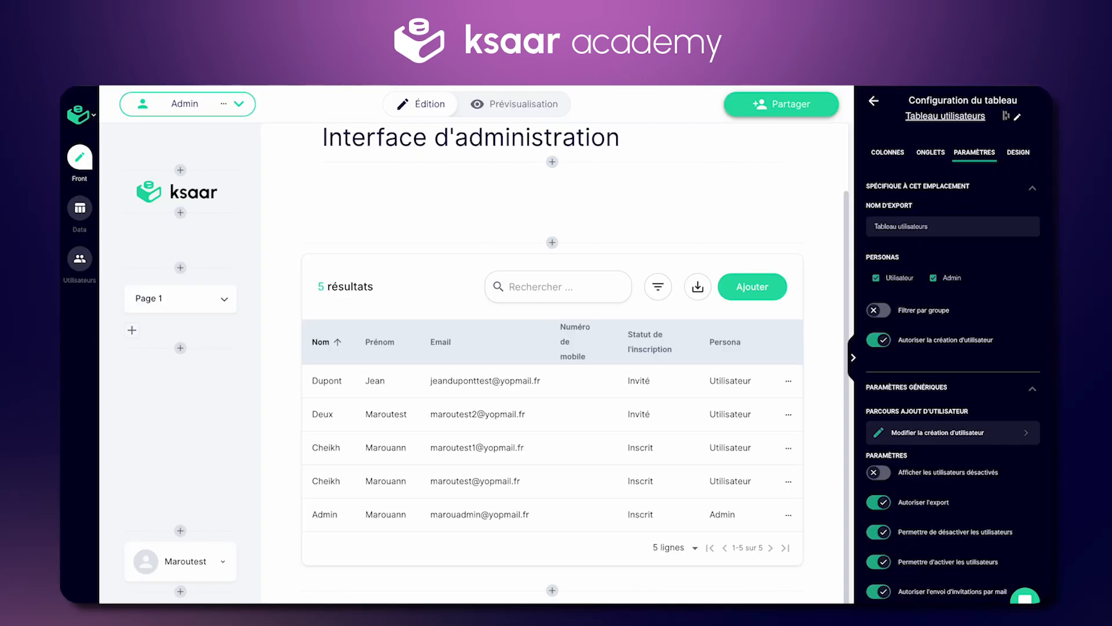
# Toggle the Créer un utilisateur step's invitation e-mail off and back on, then close the flow.
pyautogui.click(953, 432)
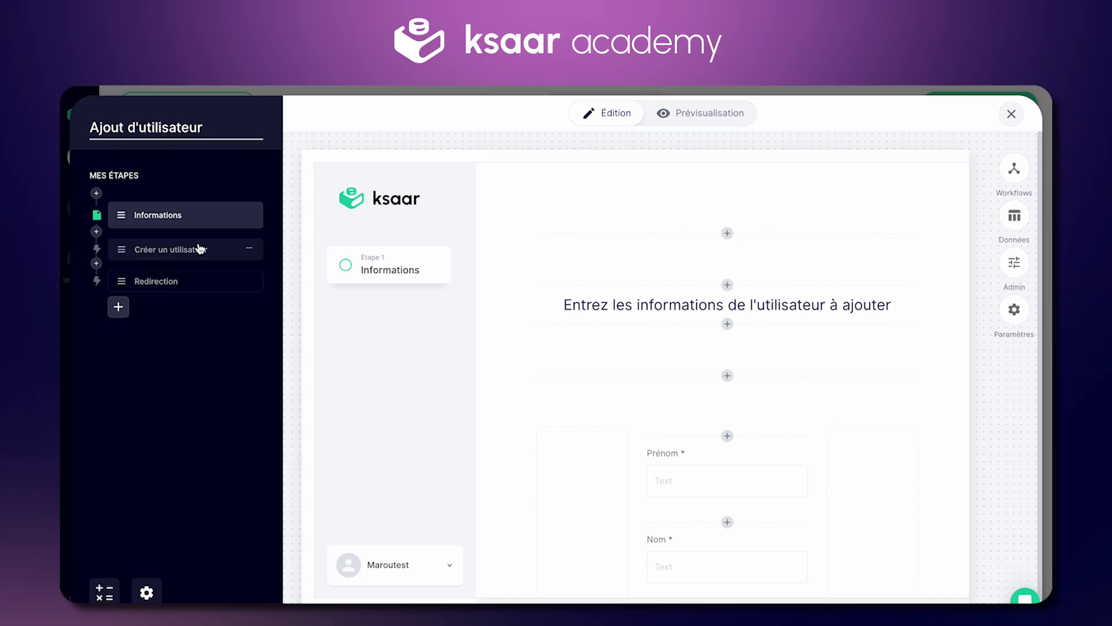
pyautogui.click(200, 249)
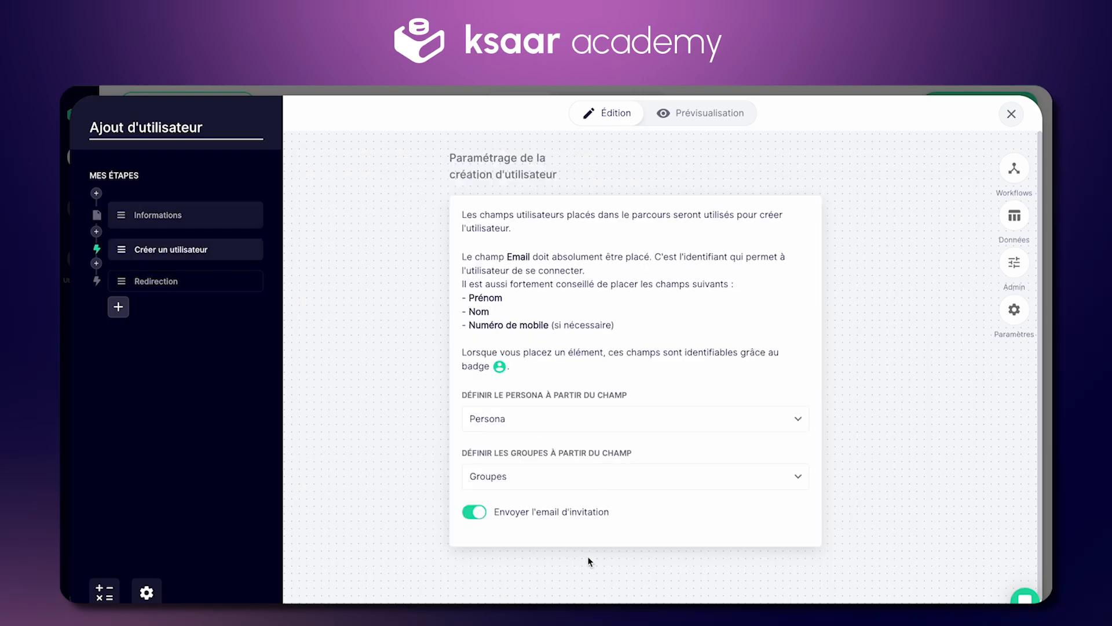
pyautogui.click(475, 514)
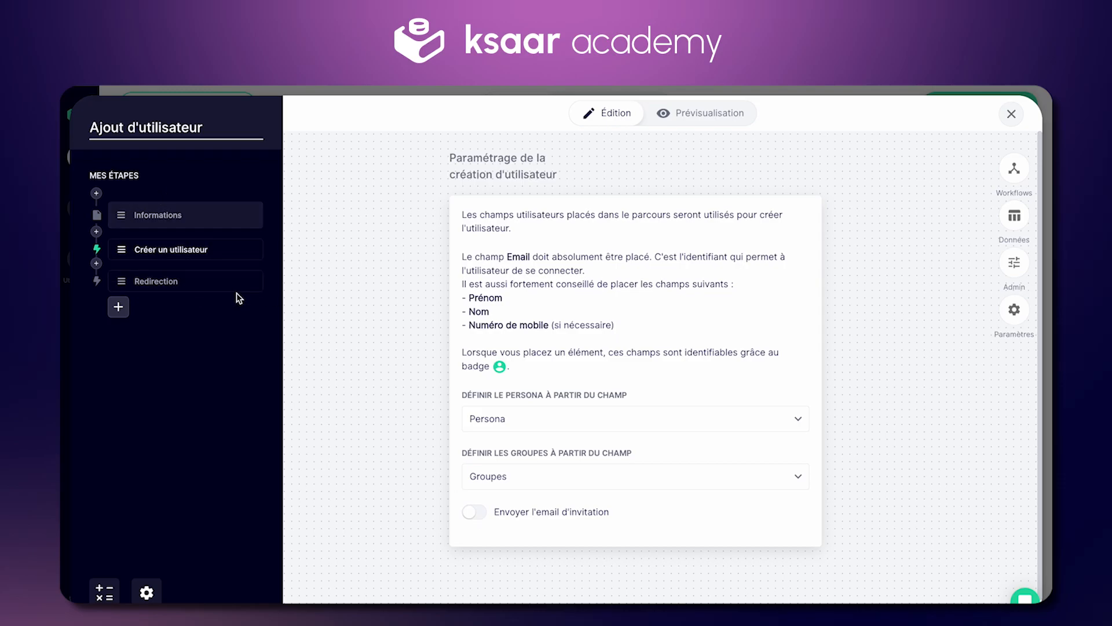
pyautogui.click(480, 520)
pyautogui.click(1012, 113)
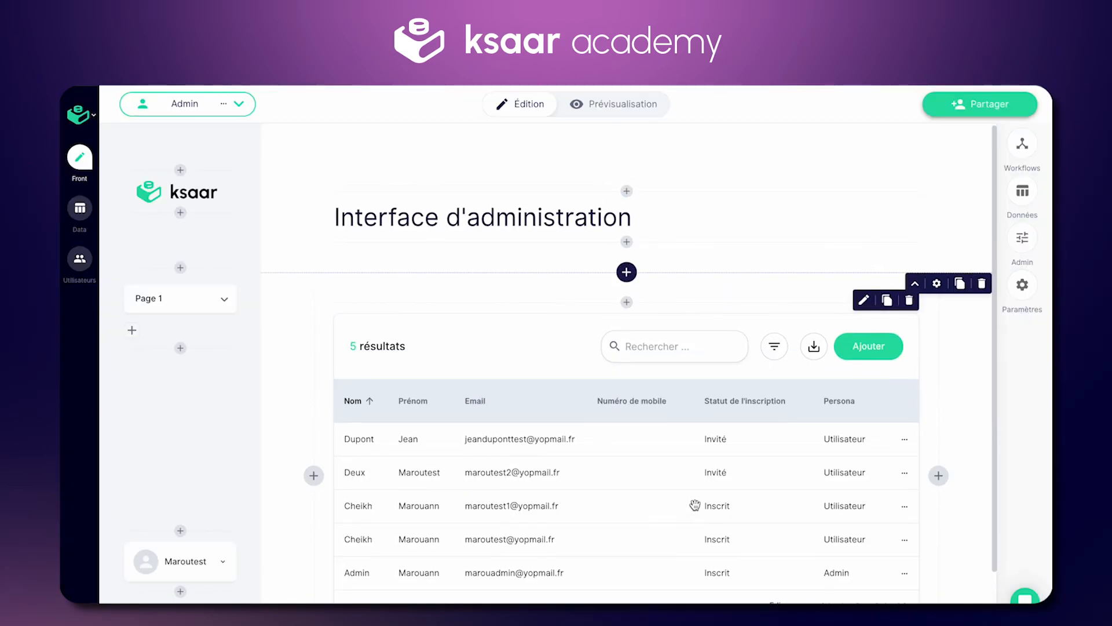
pyautogui.scroll(-1, 695, 504)
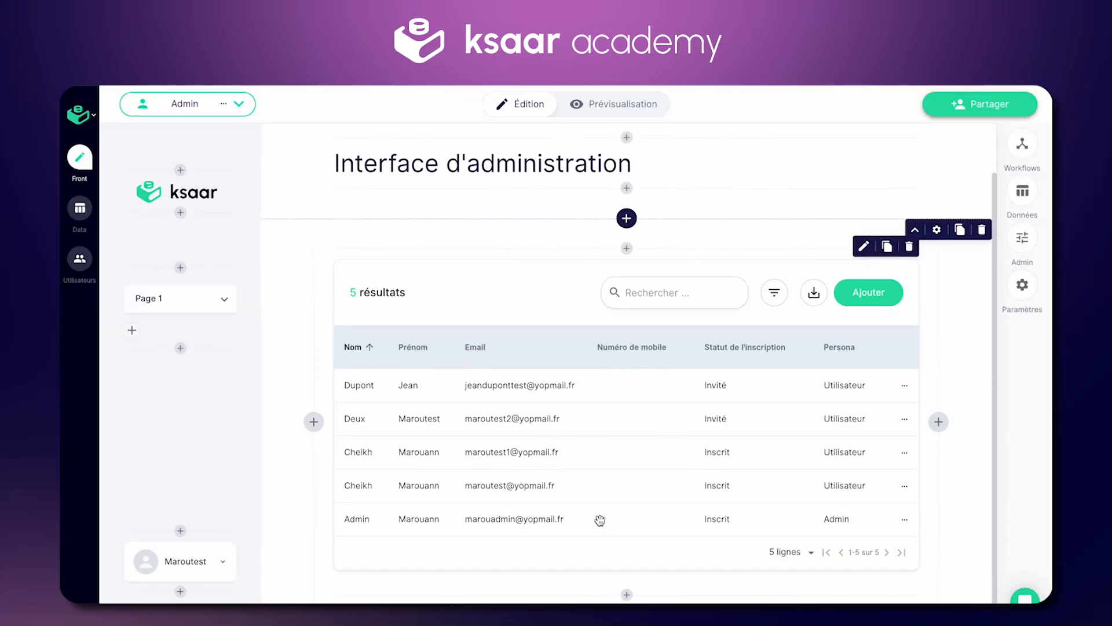
pyautogui.scroll(-1, 601, 479)
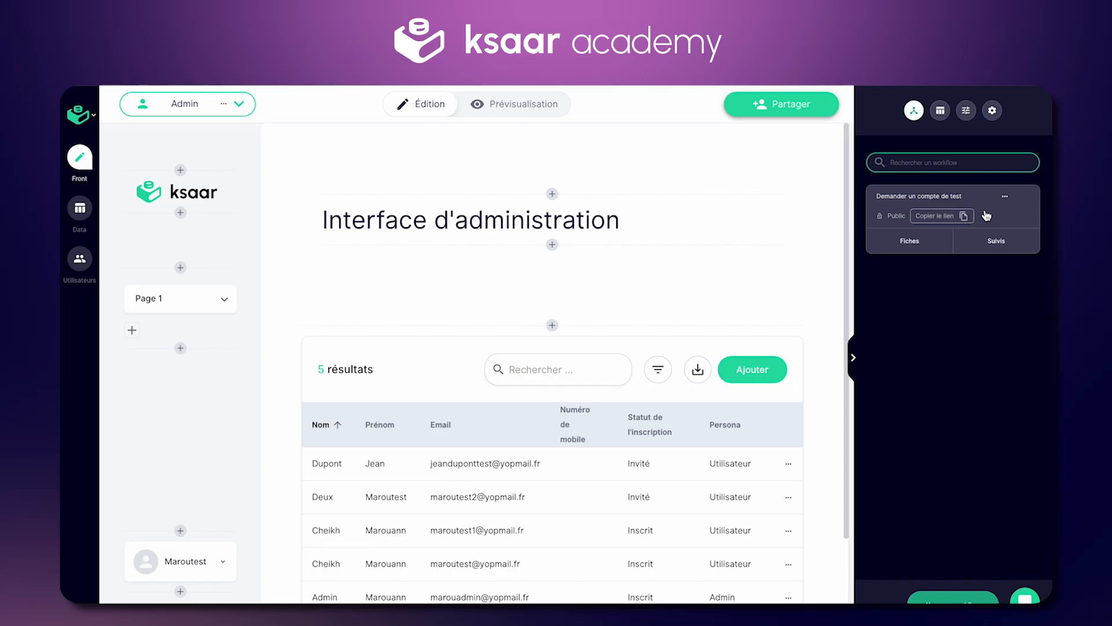
# Add a Prénom text field with identifier Demande_Prenom to the Demander un compte de test form.
pyautogui.click(987, 216)
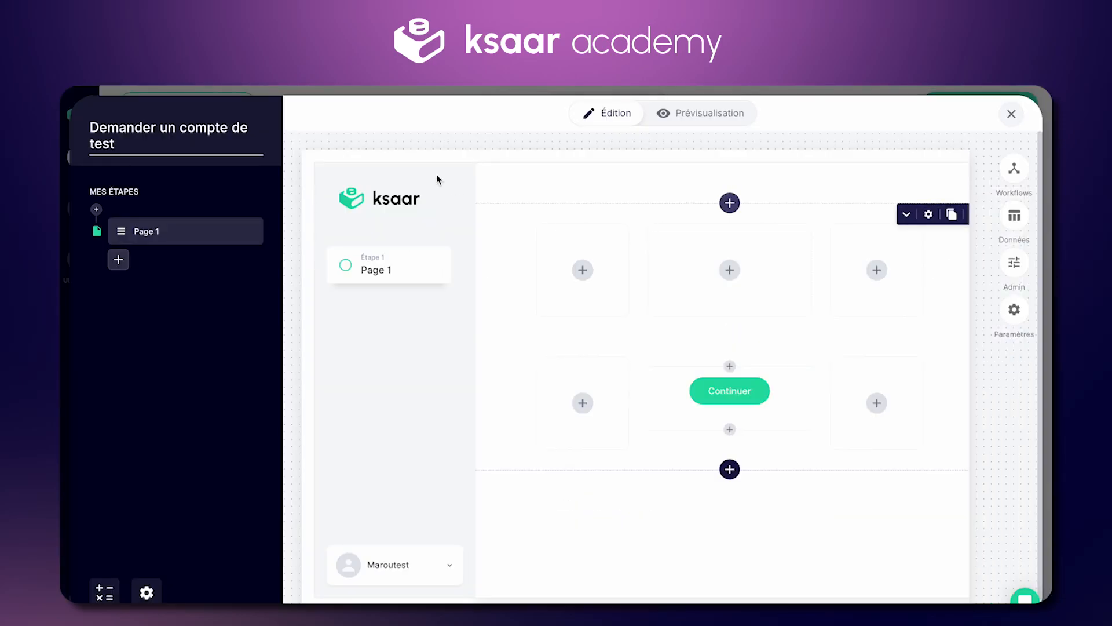
pyautogui.click(175, 140)
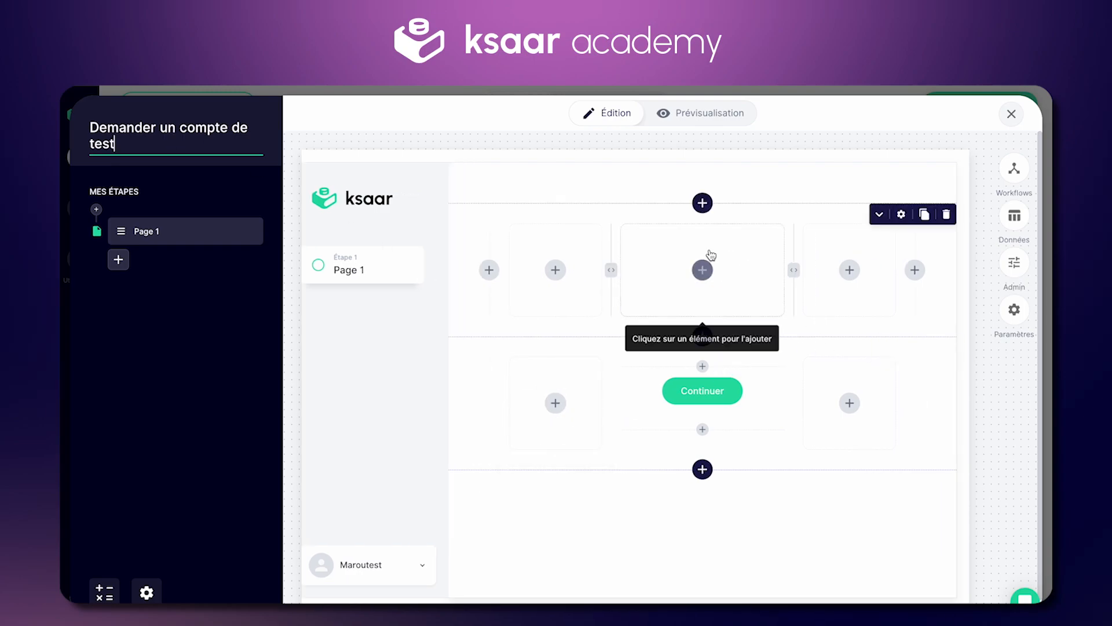
pyautogui.click(702, 270)
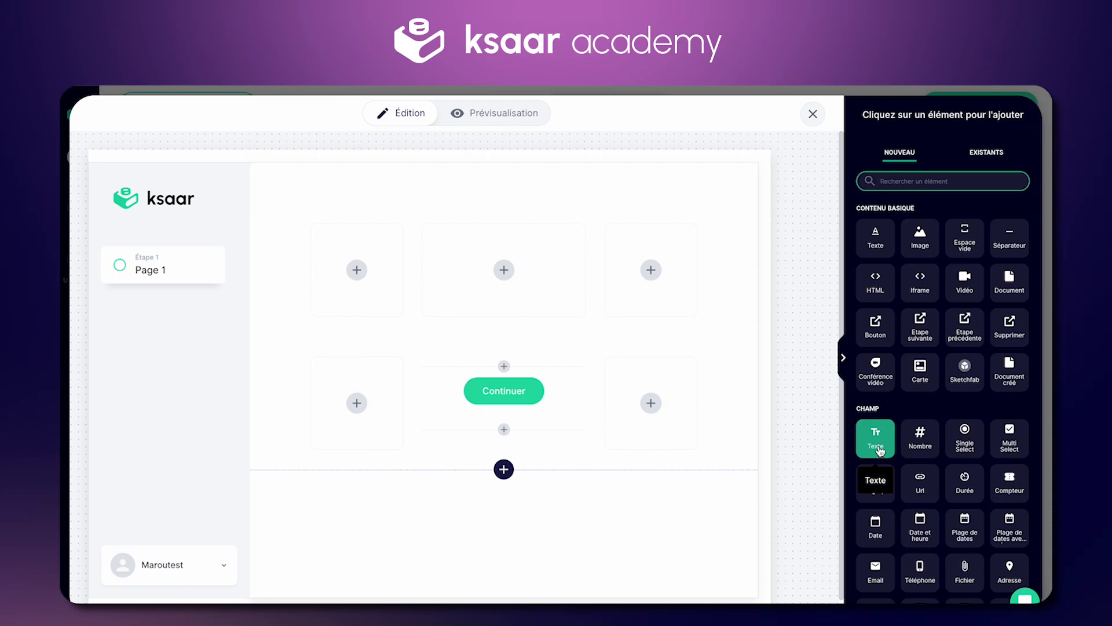
pyautogui.click(879, 451)
pyautogui.click(525, 272)
pyautogui.doubleClick(896, 233)
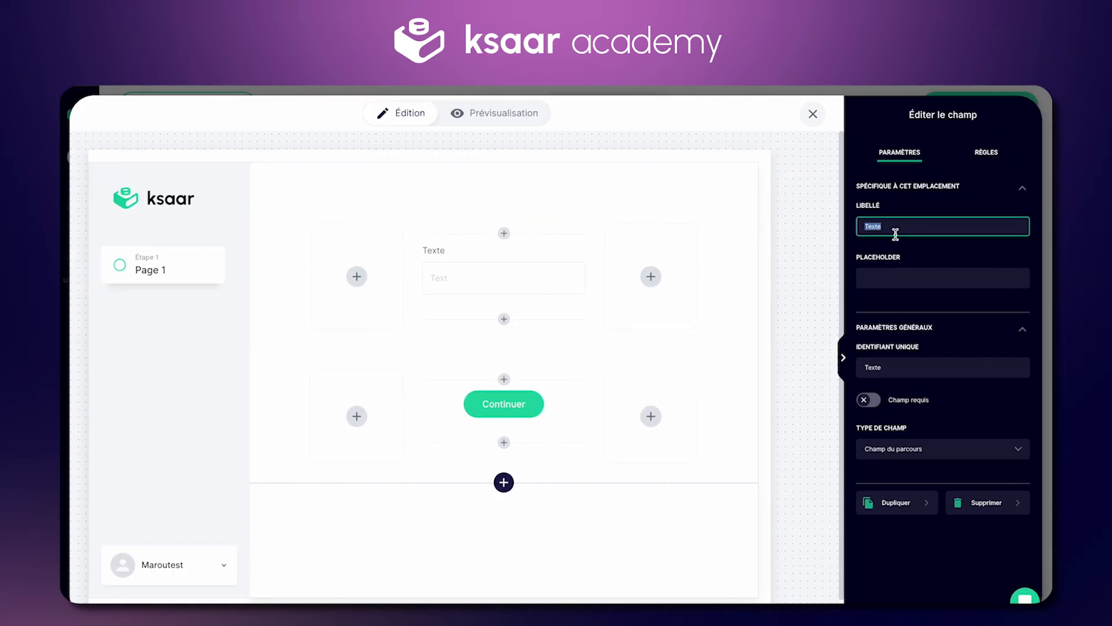
pyautogui.write('Futur')
pyautogui.press('BackSpace')
pyautogui.press('BackSpace')
pyautogui.press('BackSpace')
pyautogui.press('BackSpace')
pyautogui.press('BackSpace')
pyautogui.write('Prénom')
pyautogui.doubleClick(911, 368)
pyautogui.write('Demande')
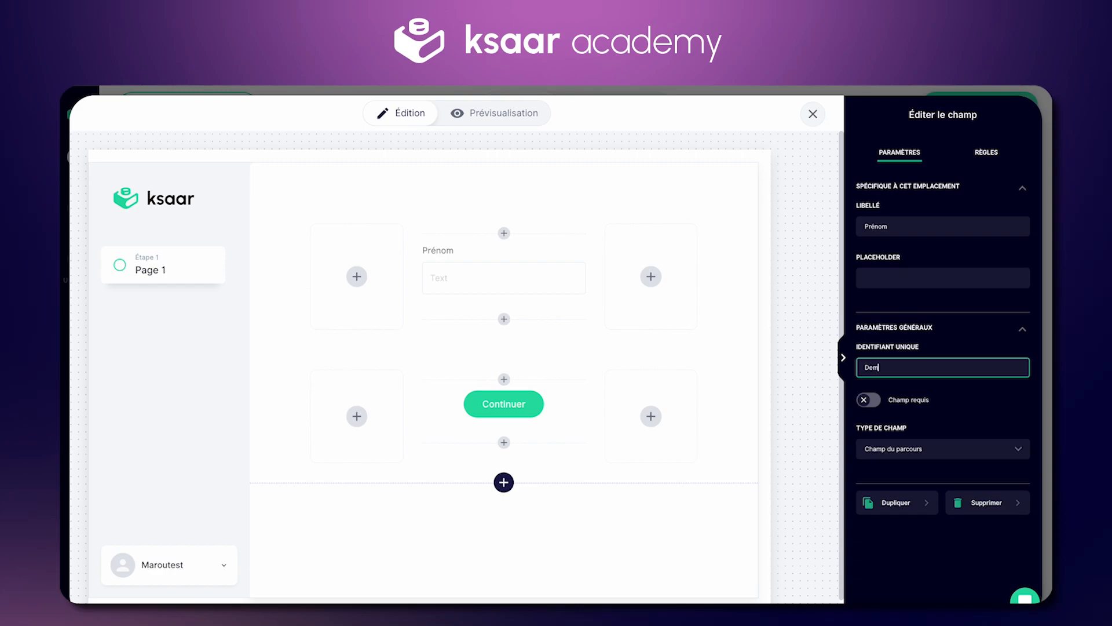
pyautogui.write('_Prenom')
# Duplicate it into a Nom field with identifier Demande_Nom.
pyautogui.click(649, 277)
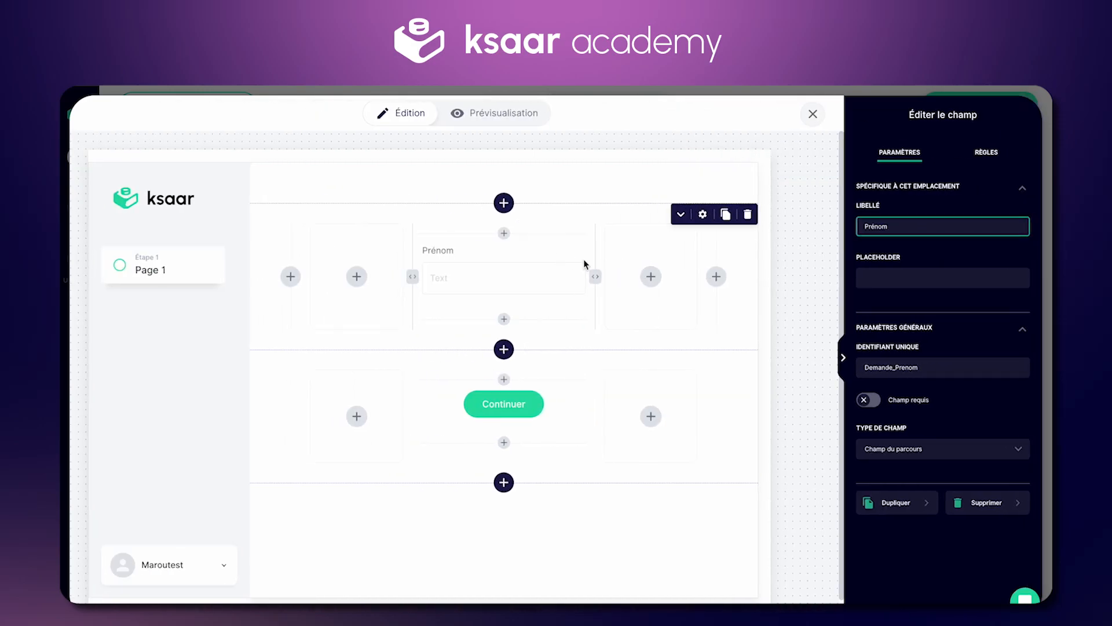
pyautogui.click(553, 231)
pyautogui.click(514, 364)
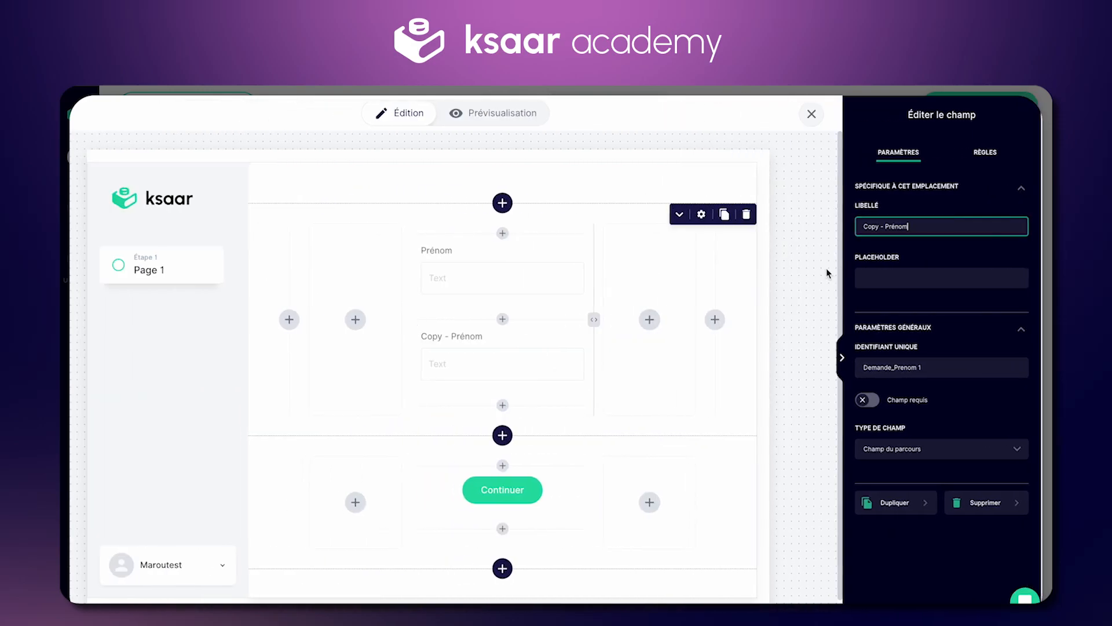
pyautogui.hotkey('ctrl', 'a')
pyautogui.write('N')
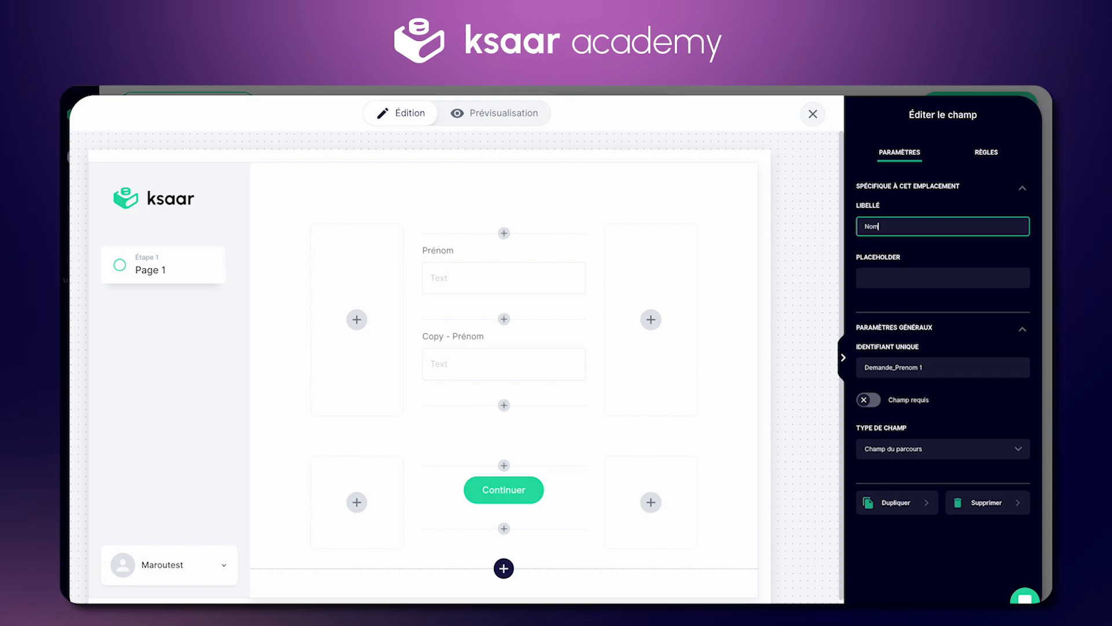
pyautogui.moveTo(925, 367); pyautogui.dragTo(894, 367)
pyautogui.write('No')
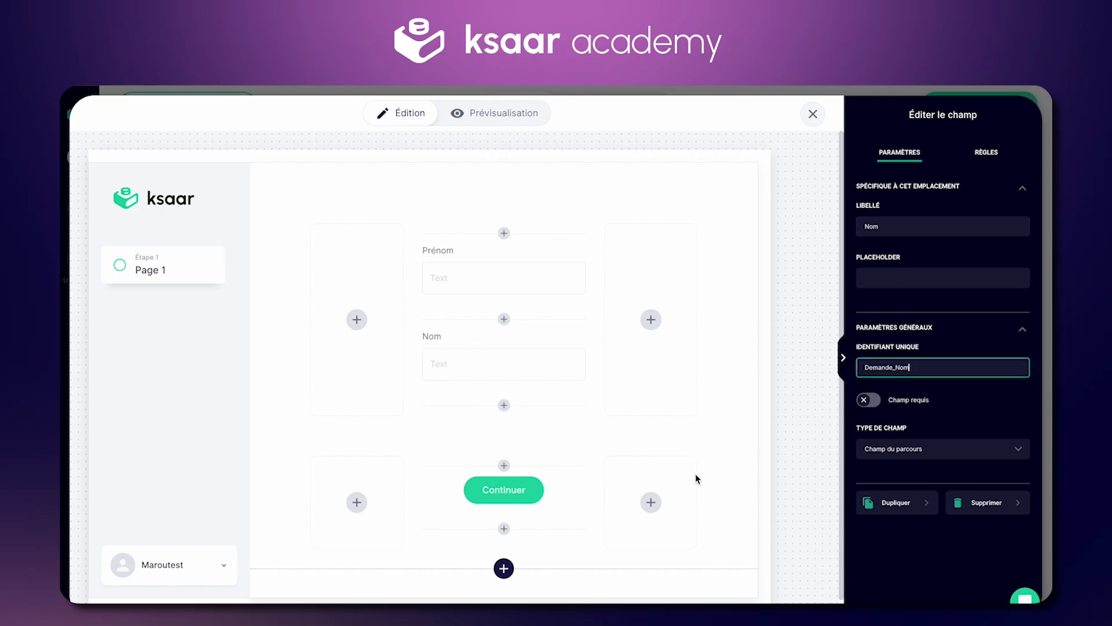
pyautogui.write('m')
# Add an Email field below Nom with identifier Demande_Email.
pyautogui.click(504, 405)
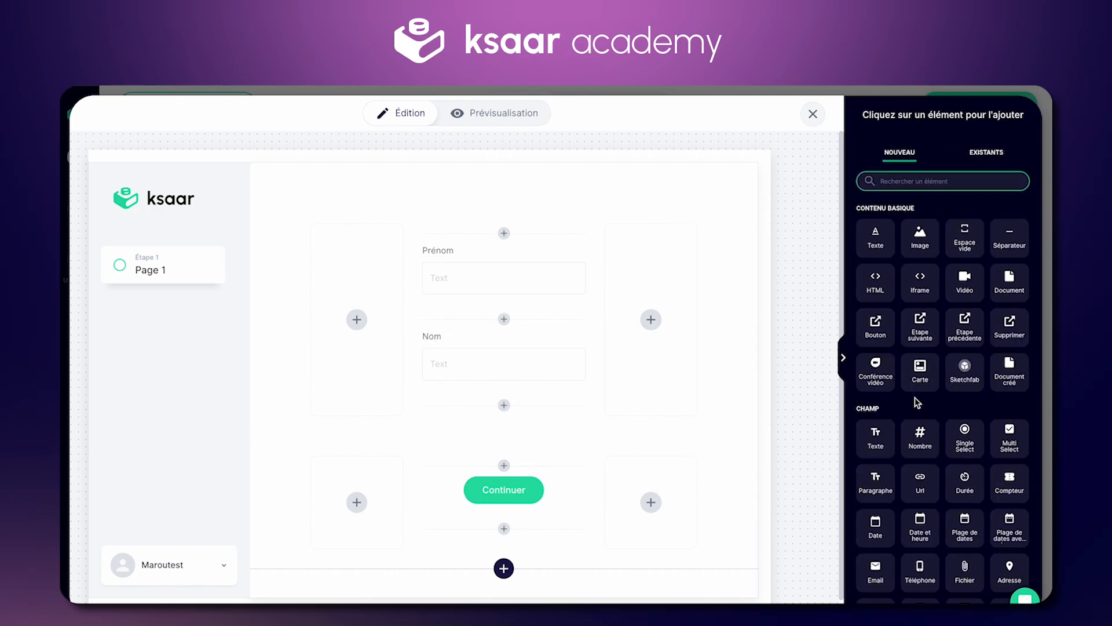
pyautogui.scroll(-2, 965, 348)
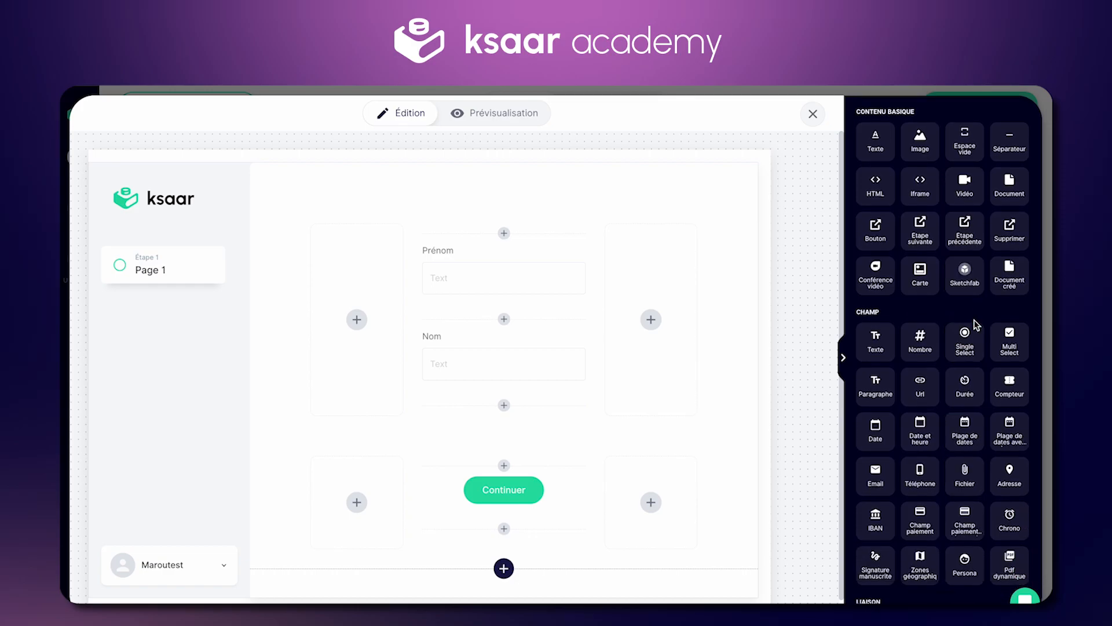
pyautogui.scroll(-1, 977, 324)
pyautogui.click(876, 433)
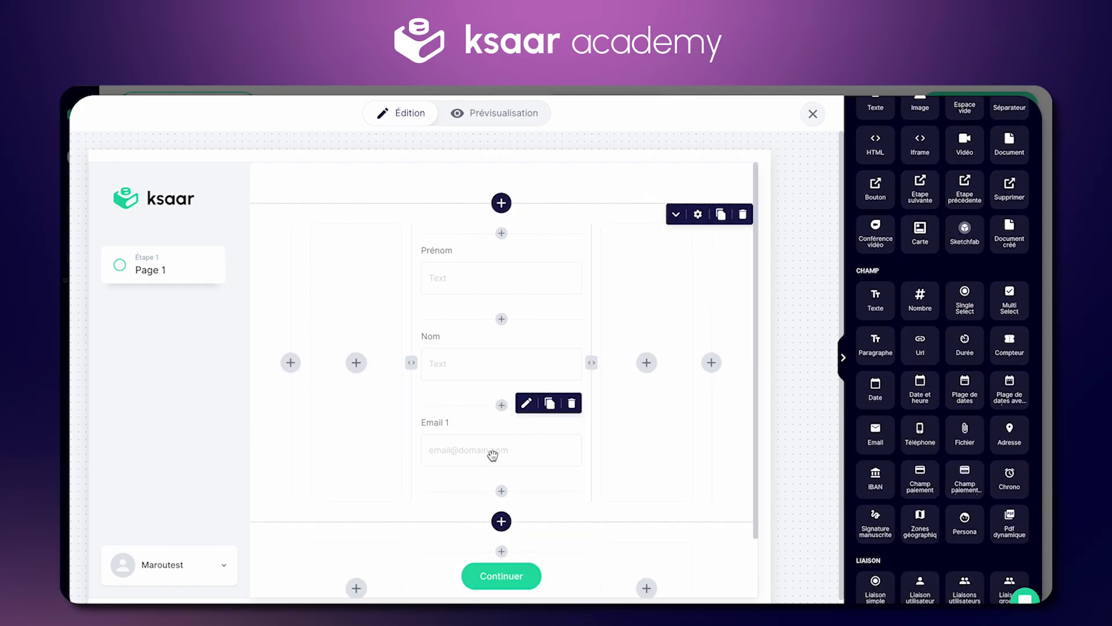
pyautogui.click(493, 455)
pyautogui.tripleClick(988, 226)
pyautogui.write('DEman')
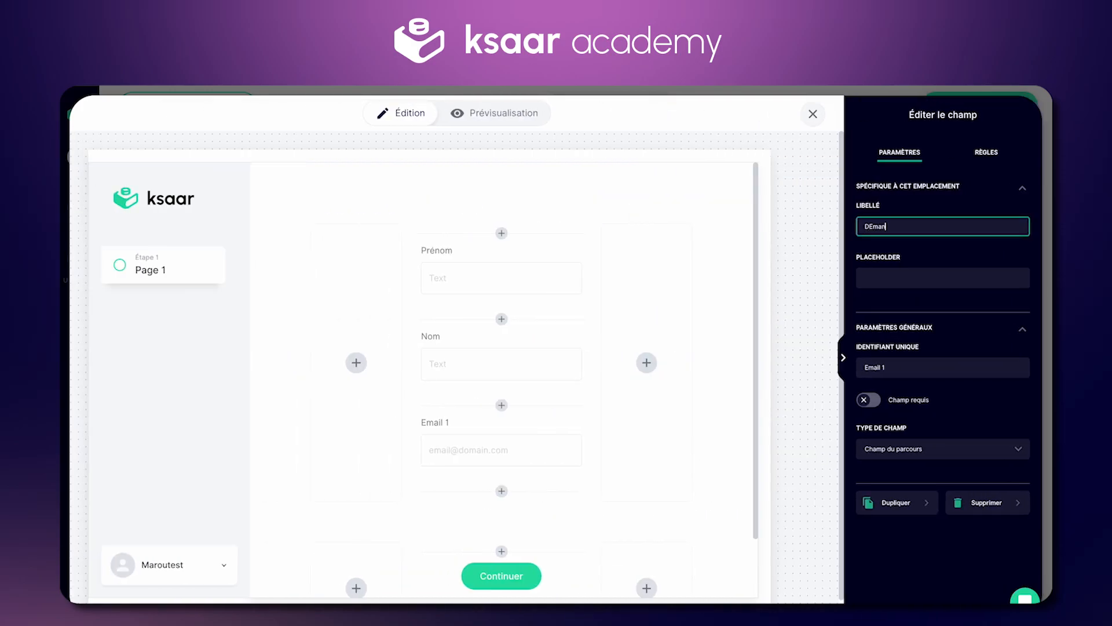
pyautogui.tripleClick(920, 368)
pyautogui.write('DEmande_')
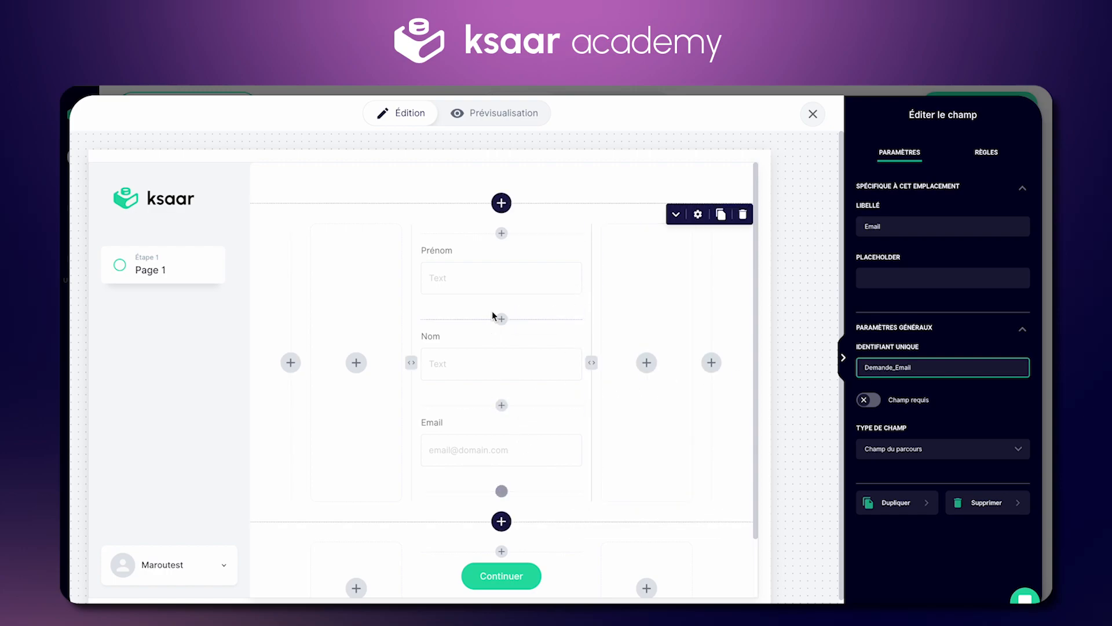
# Widen the column holding Prénom, Nom and Email on both sides.
pyautogui.scroll(-1, 499, 317)
pyautogui.scroll(1, 490, 440)
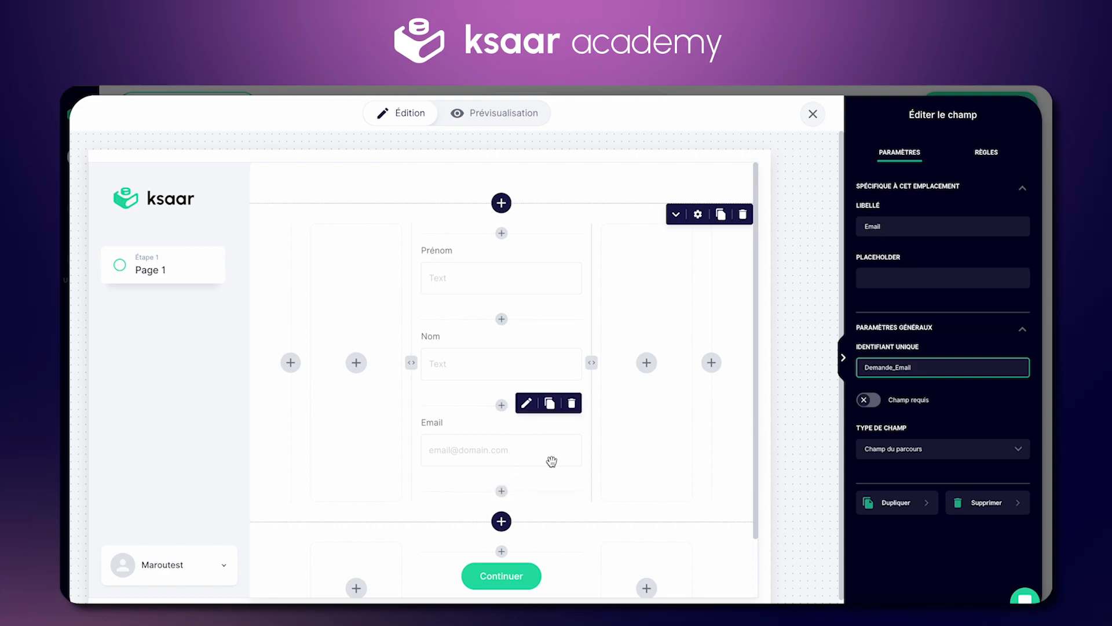
pyautogui.scroll(-1, 507, 440)
pyautogui.scroll(1, 521, 400)
pyautogui.moveTo(411, 329); pyautogui.dragTo(347, 325)
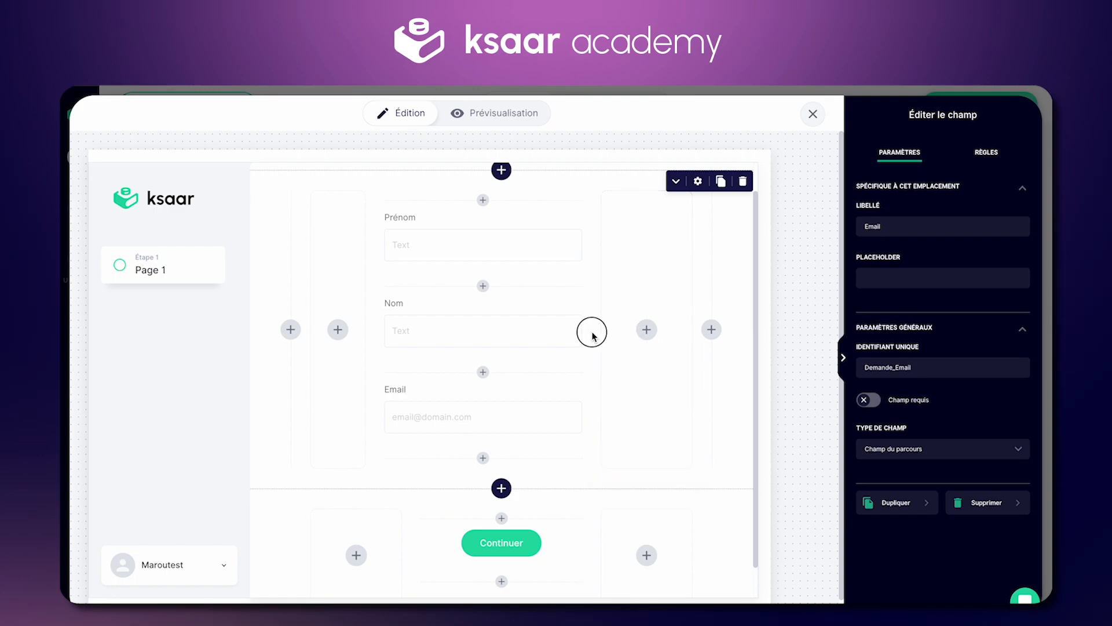
pyautogui.moveTo(591, 329); pyautogui.dragTo(667, 331)
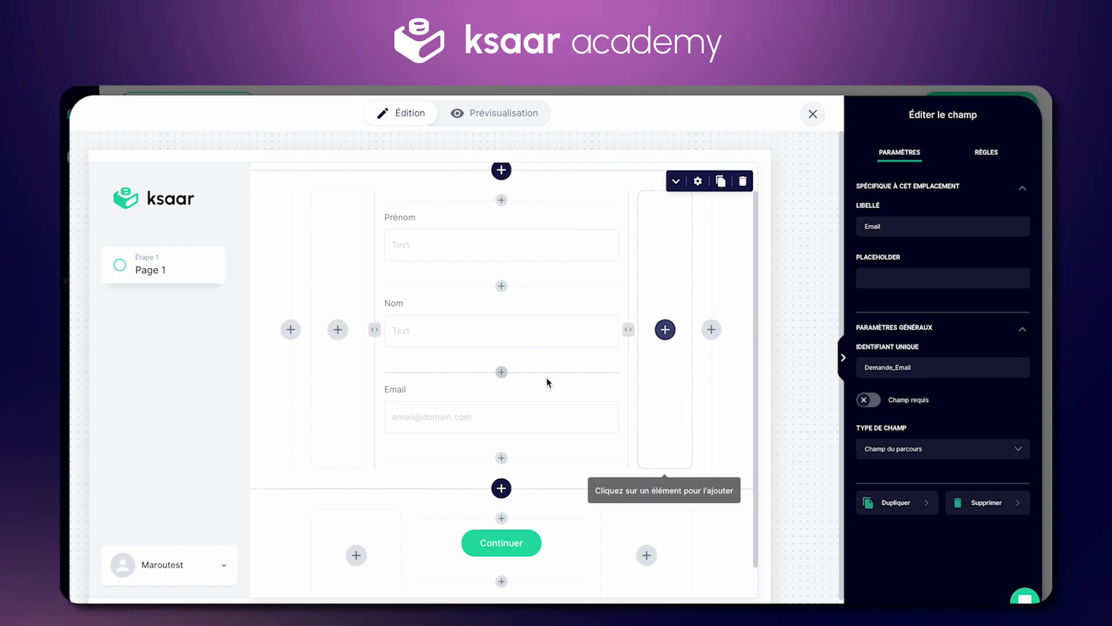
pyautogui.scroll(1, 579, 371)
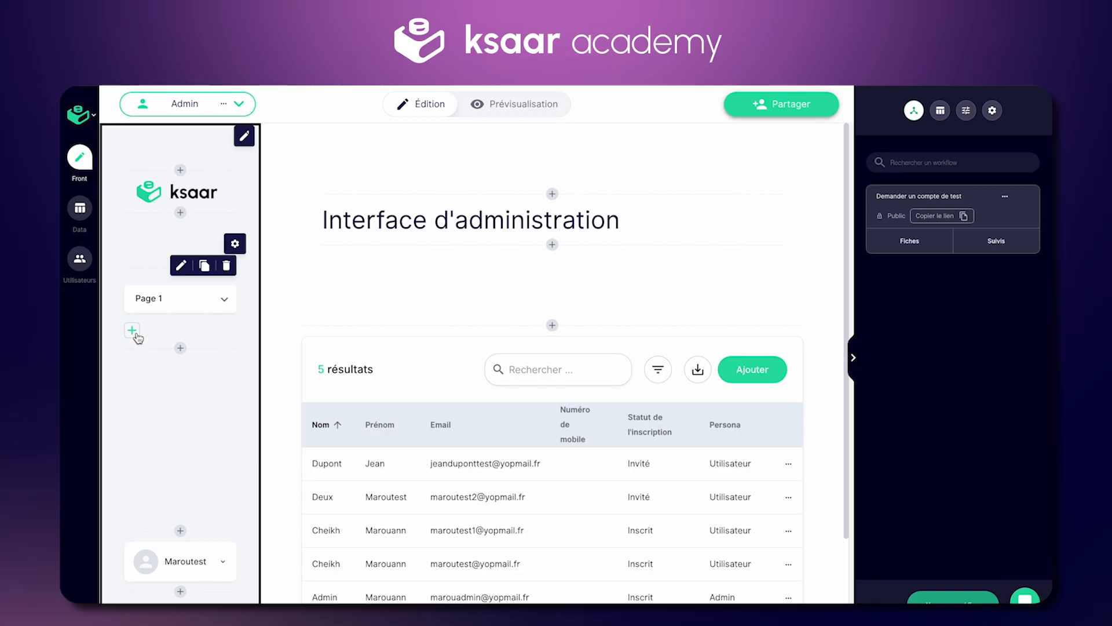
# Add Page 2 with a 1 Colonne row containing a Tableau.
pyautogui.click(136, 335)
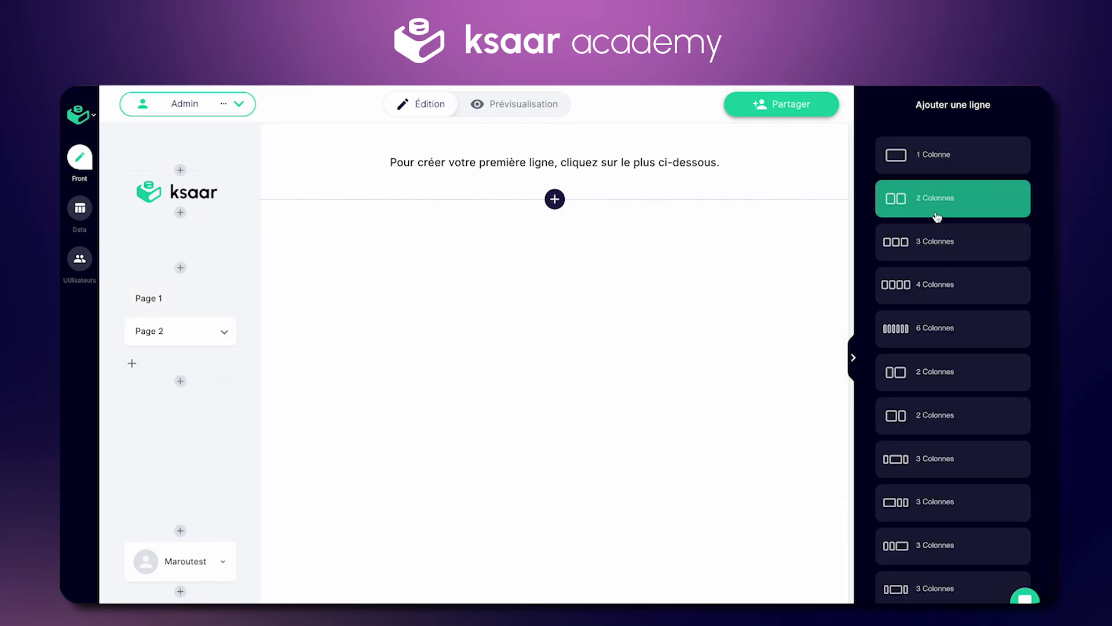
pyautogui.click(906, 162)
pyautogui.click(628, 230)
pyautogui.scroll(-5, 968, 377)
pyautogui.click(886, 516)
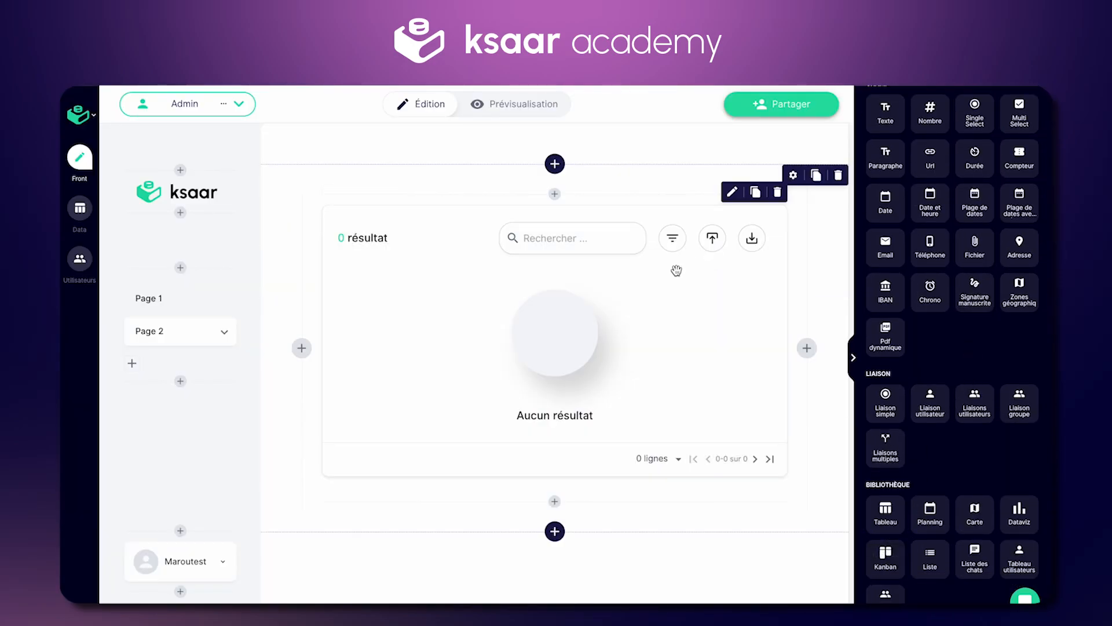
# Source the table from Demander un compte de test with Demande_Prenom, Demande_Nom and Demande_Email columns.
pyautogui.click(942, 212)
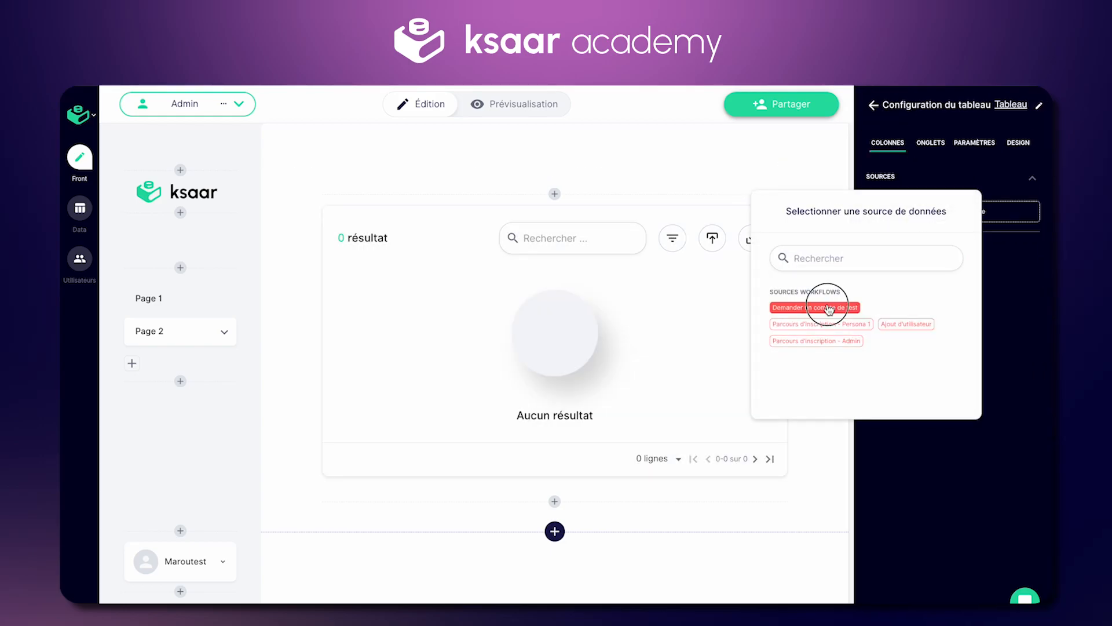
pyautogui.click(817, 307)
pyautogui.click(1000, 201)
pyautogui.click(686, 231)
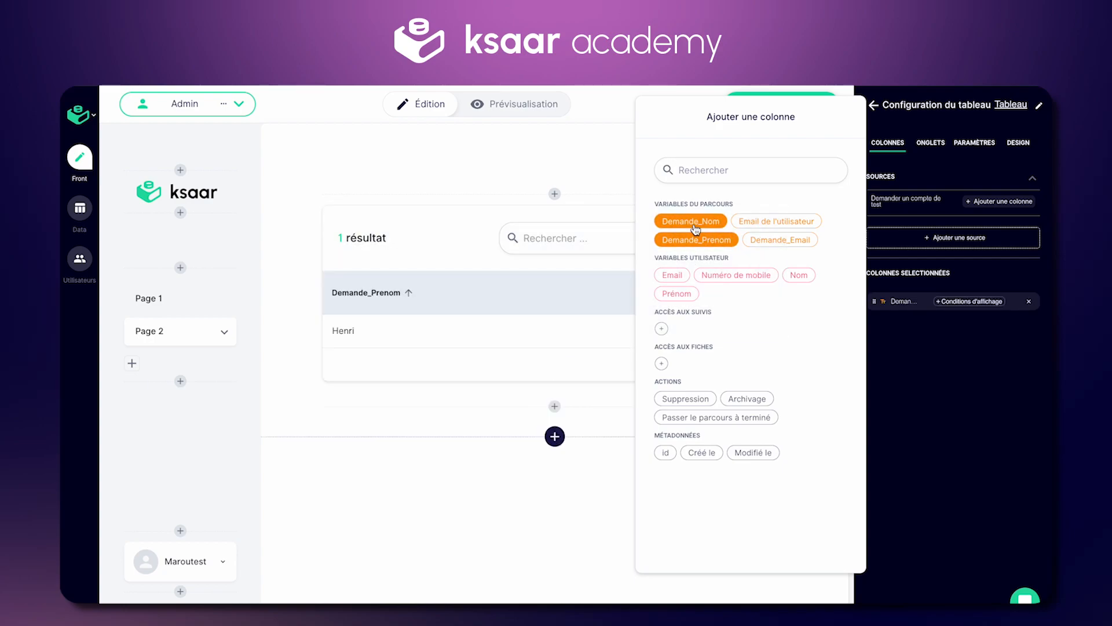
pyautogui.click(798, 241)
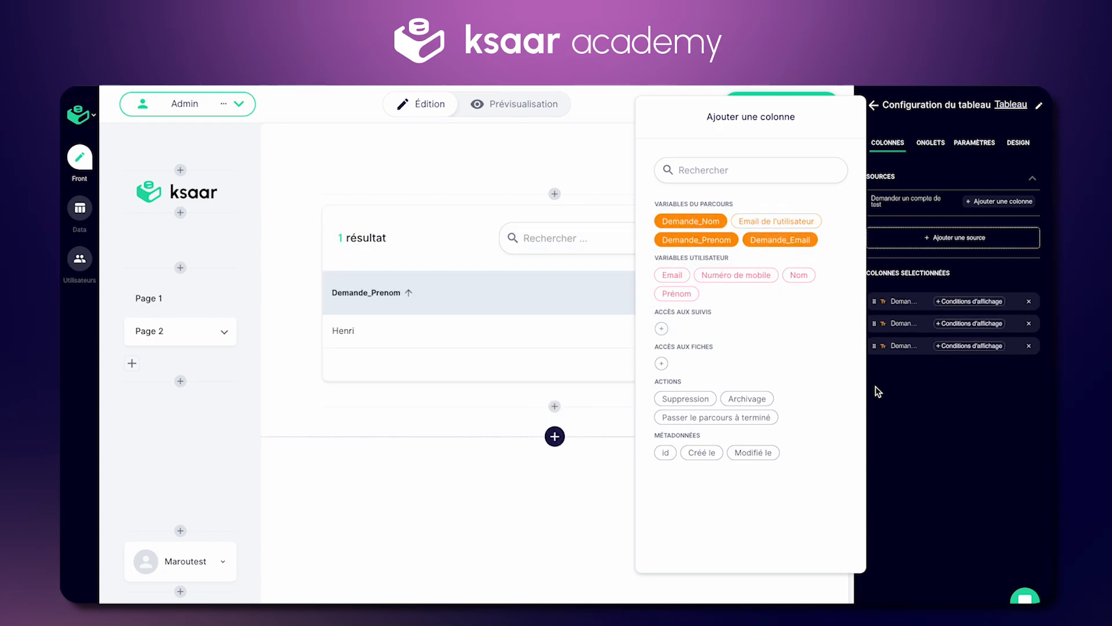
pyautogui.click(899, 411)
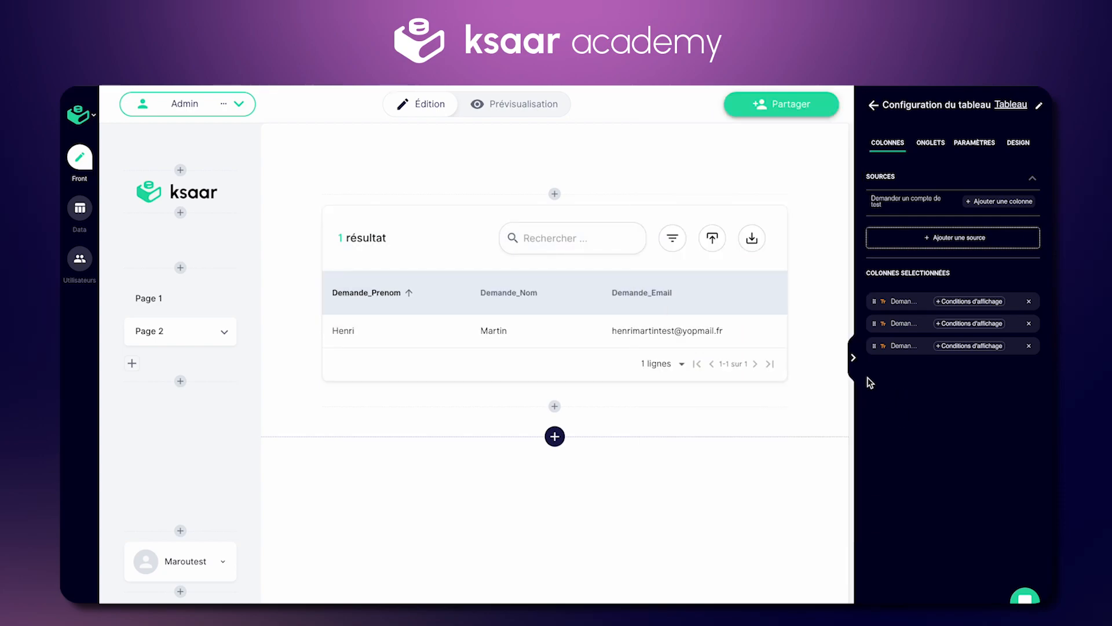
pyautogui.click(873, 106)
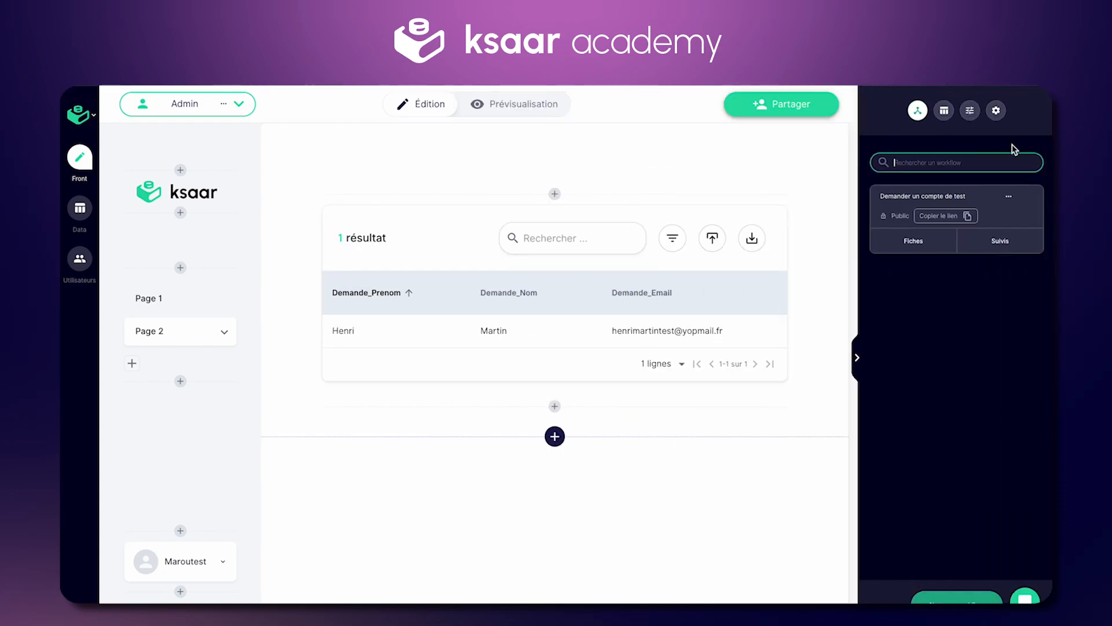
# Load the workflow's public test-account request form from the pasted link.
pyautogui.click(968, 218)
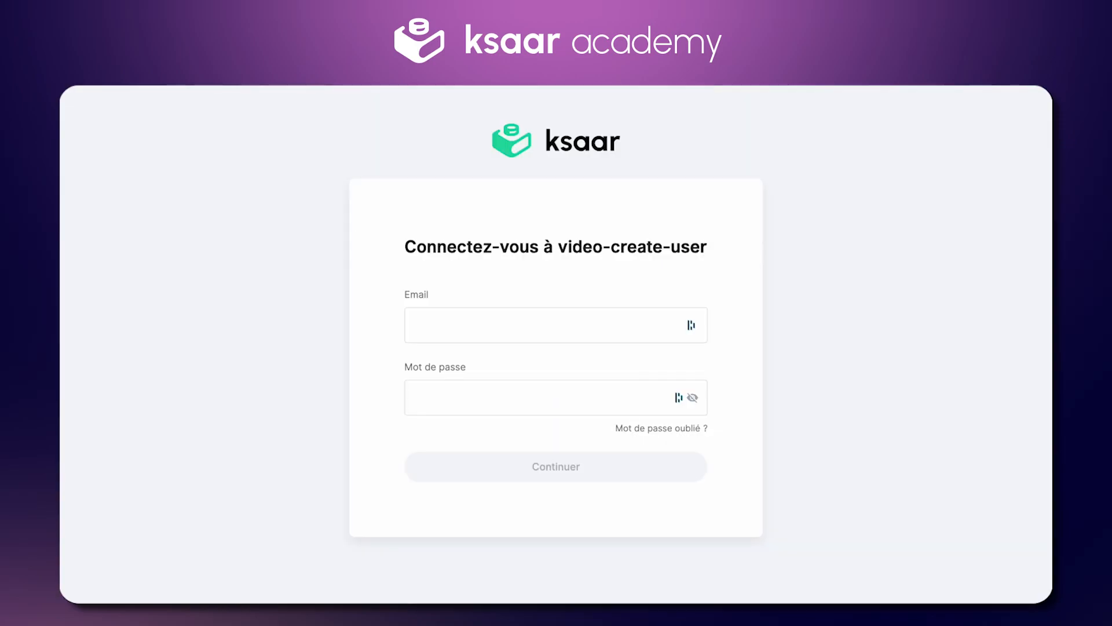
pyautogui.press('super+v')
pyautogui.press('Return')
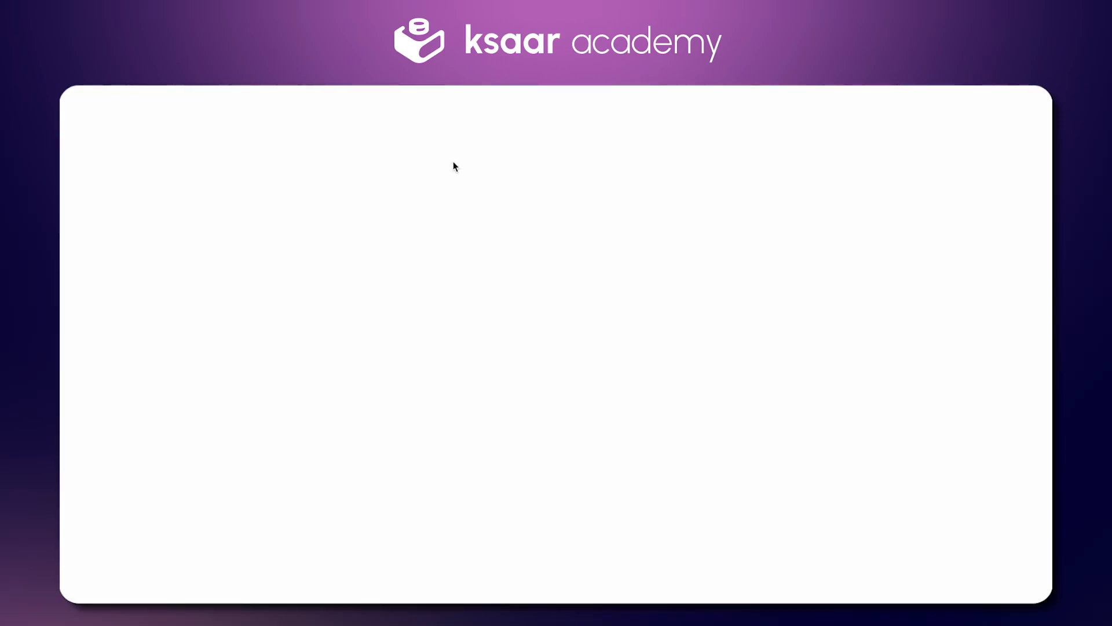
# Fill in the requester's first name and email, submit the request, and reload the editor.
pyautogui.click(482, 167)
pyautogui.write('Frederic')
pyautogui.press('Tab')
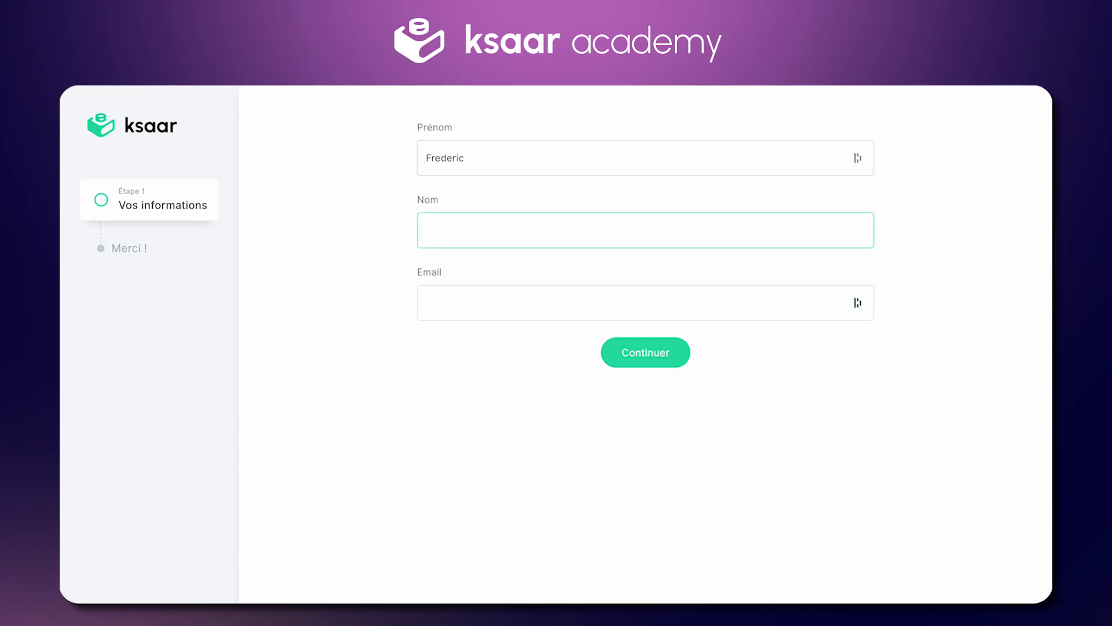
pyautogui.press('Tab')
pyautogui.write('f')
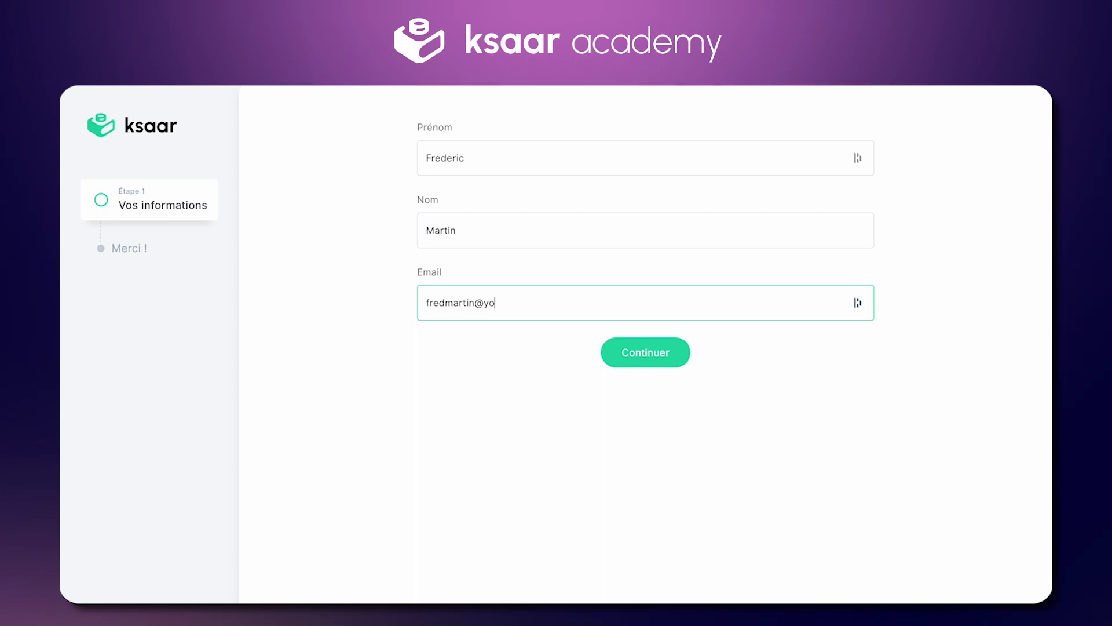
pyautogui.click(623, 353)
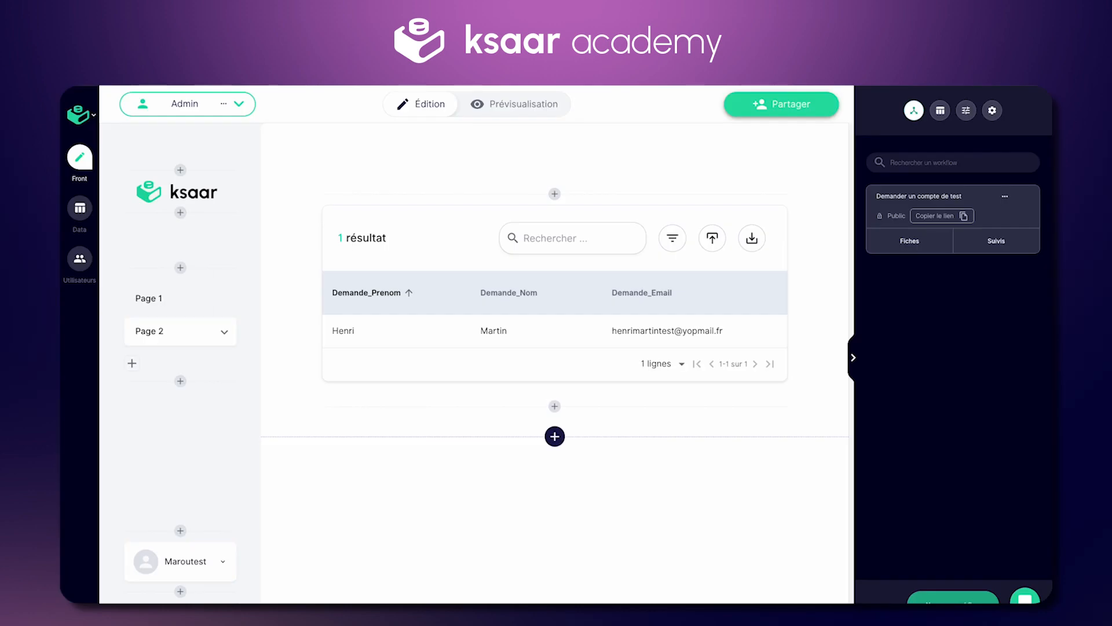
pyautogui.press('super+r')
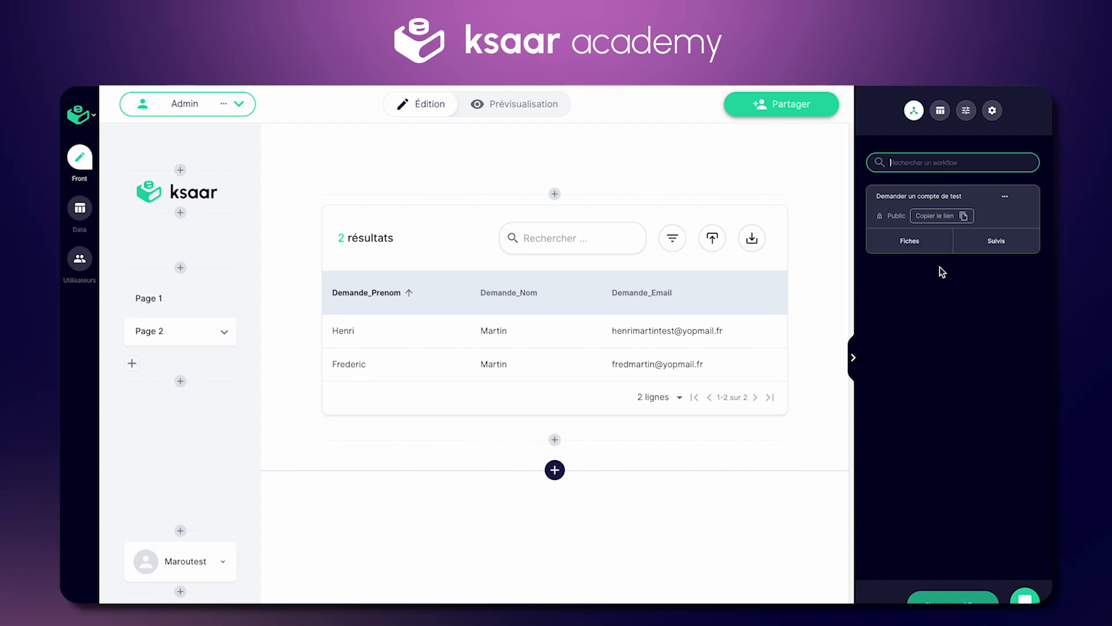
# Rename the workflow's Suivi 1 follow-up to 'Créer l'utilisateur'.
pyautogui.click(996, 254)
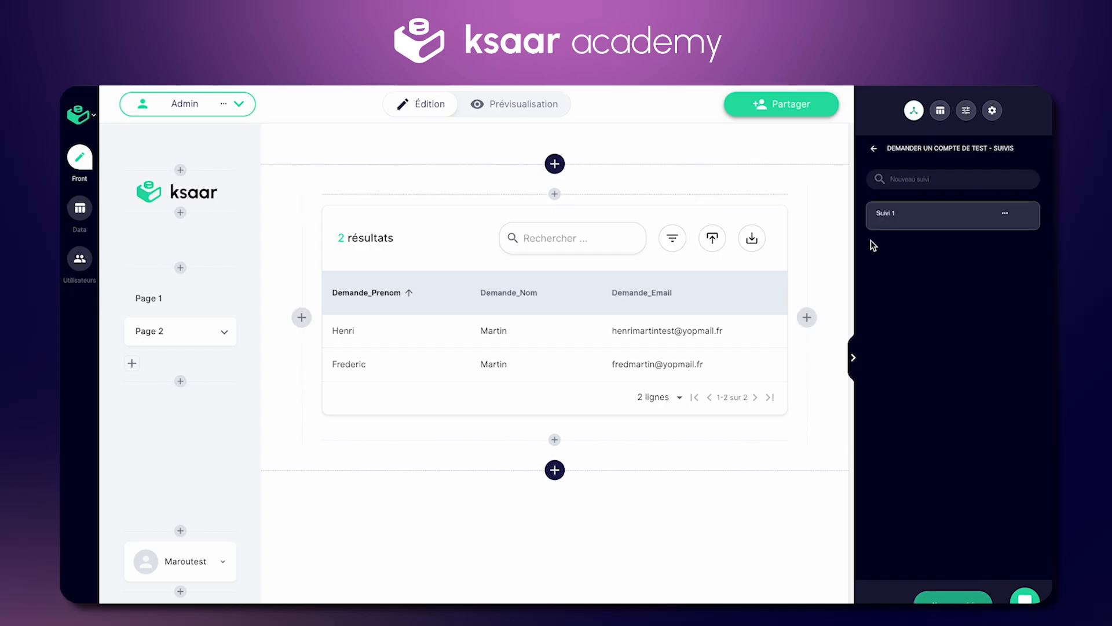
pyautogui.click(956, 220)
pyautogui.tripleClick(145, 130)
pyautogui.write("Créer l'utilisateu")
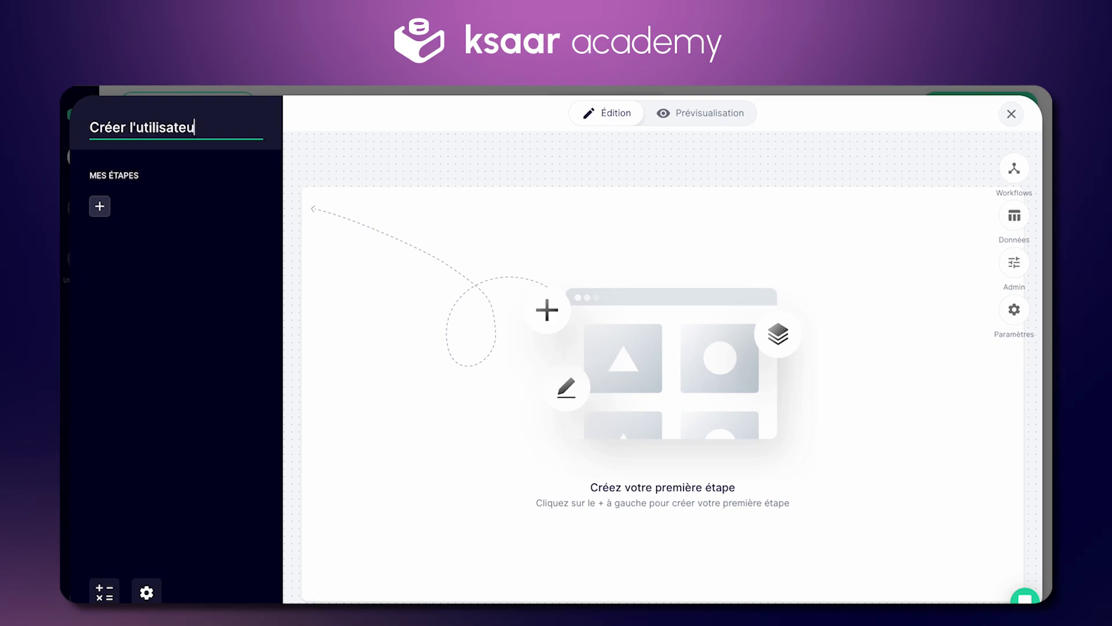
pyautogui.write('r')
pyautogui.click(413, 254)
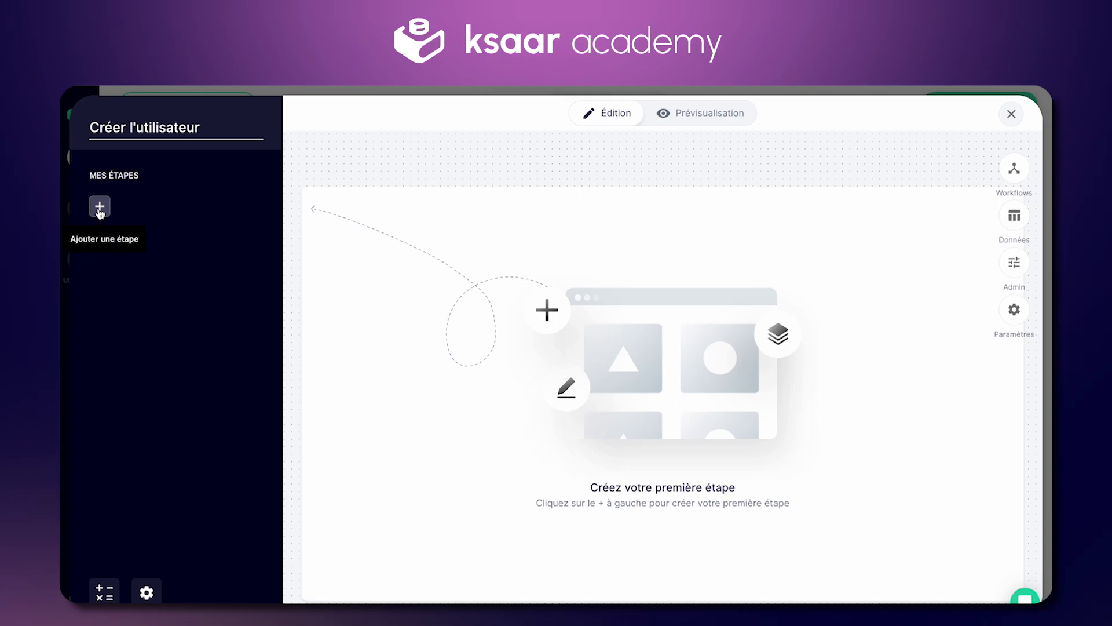
# Add a create-user action step named 'Créer un utilisateur', leaving its persona variable unset.
pyautogui.click(99, 209)
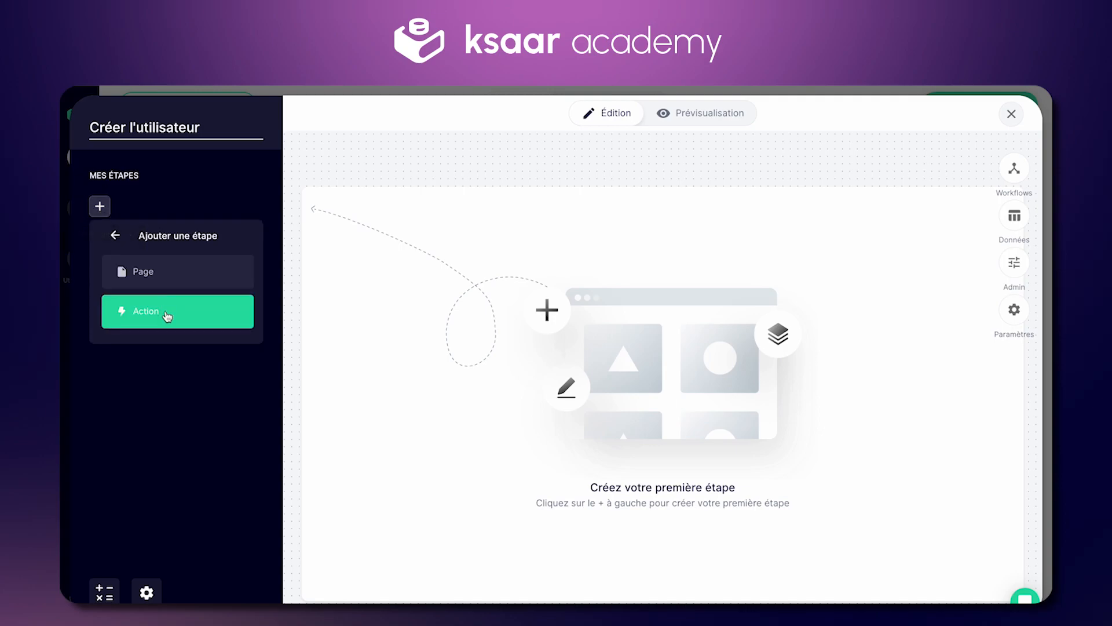
pyautogui.click(167, 315)
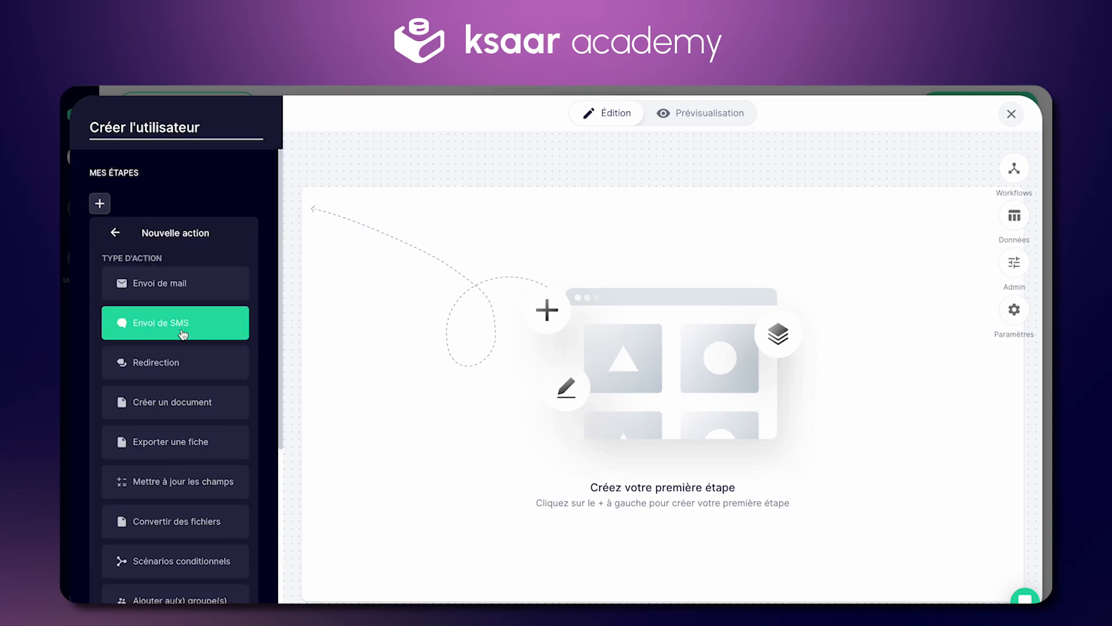
pyautogui.scroll(-5, 174, 324)
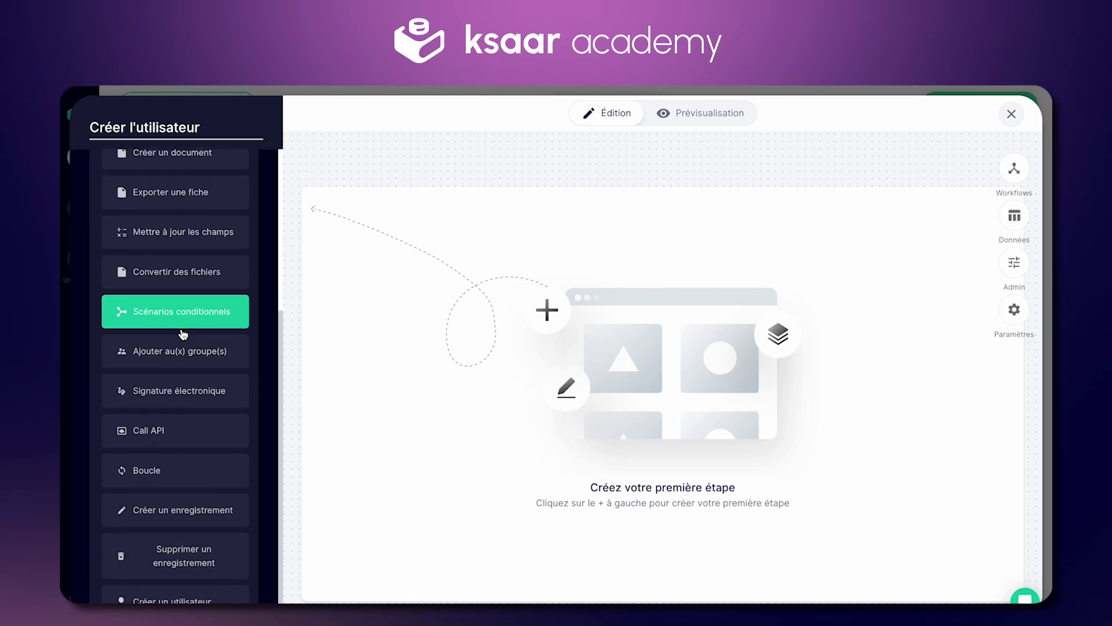
pyautogui.click(199, 588)
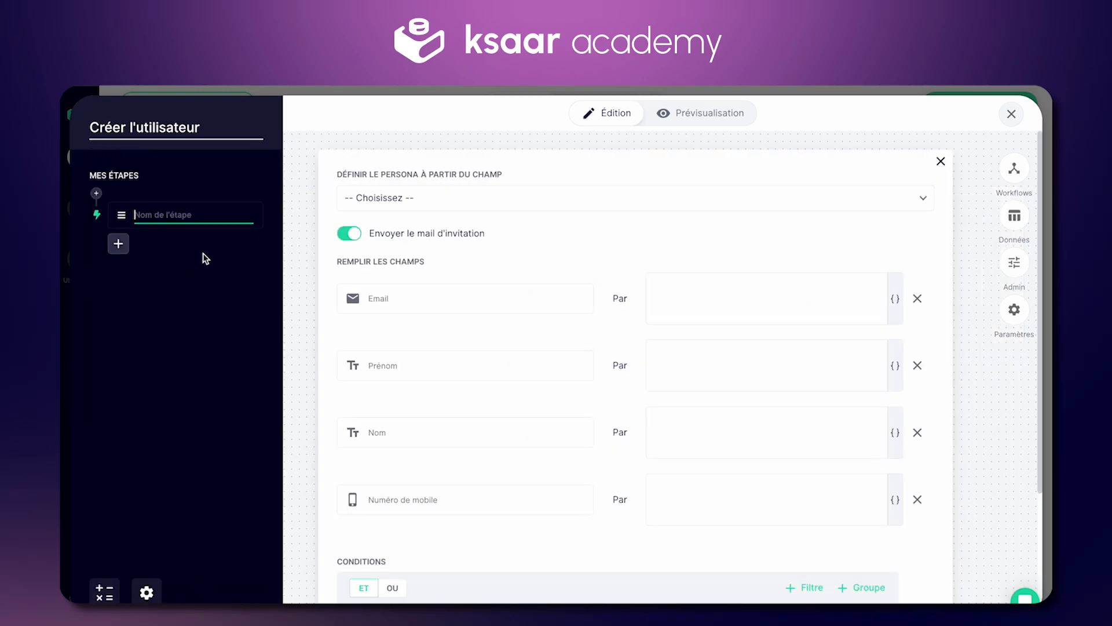
pyautogui.click(209, 225)
pyautogui.write('Créer un utilisateur')
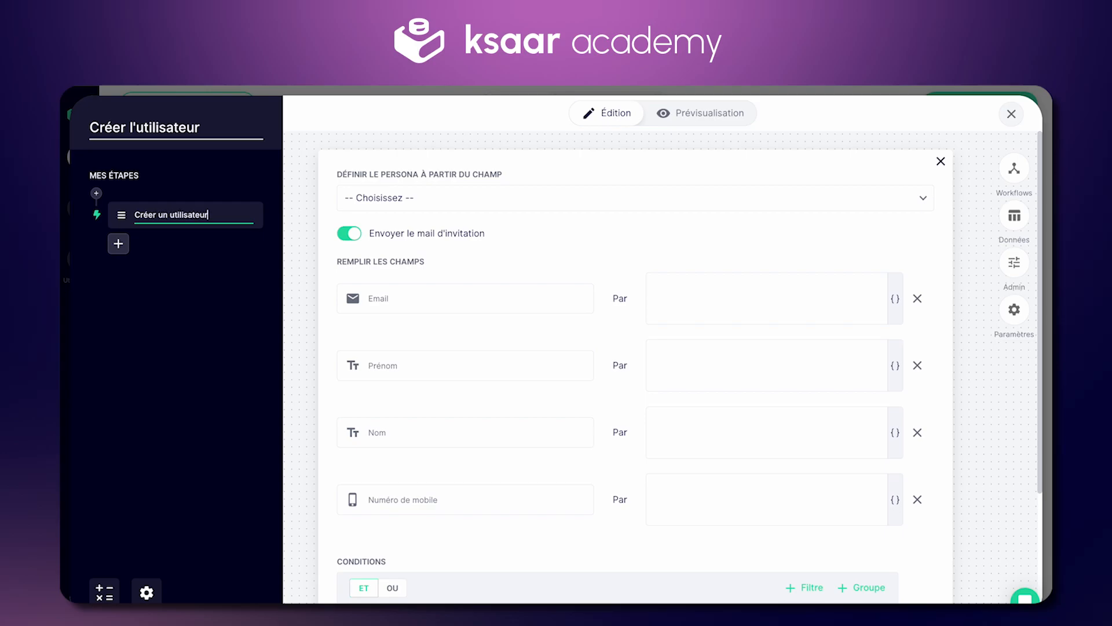
pyautogui.press('Return')
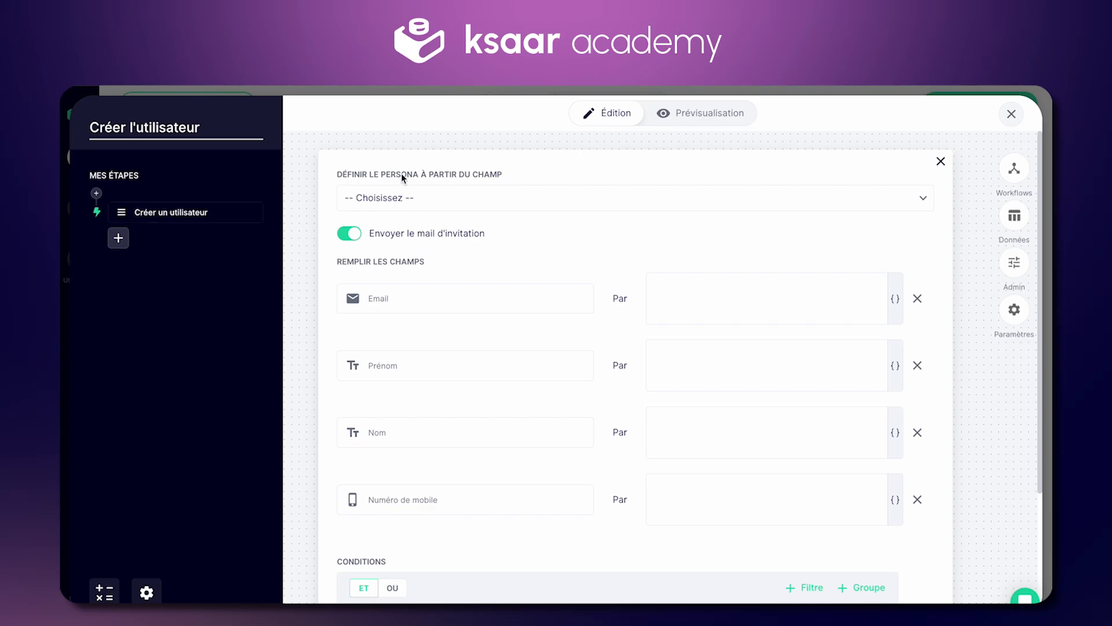
pyautogui.click(386, 203)
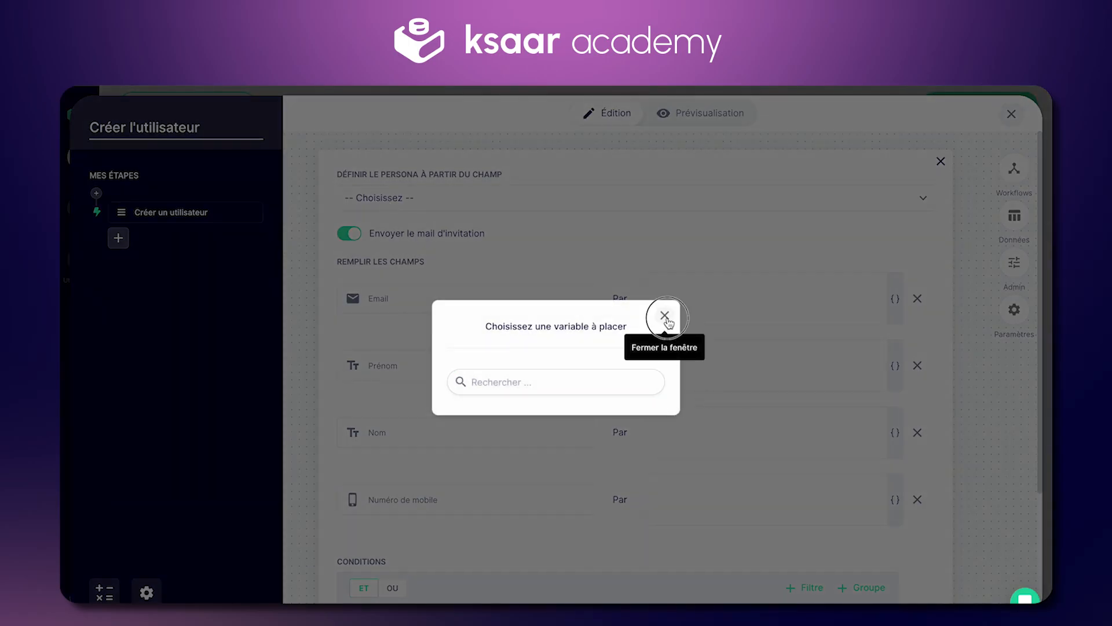
pyautogui.click(665, 315)
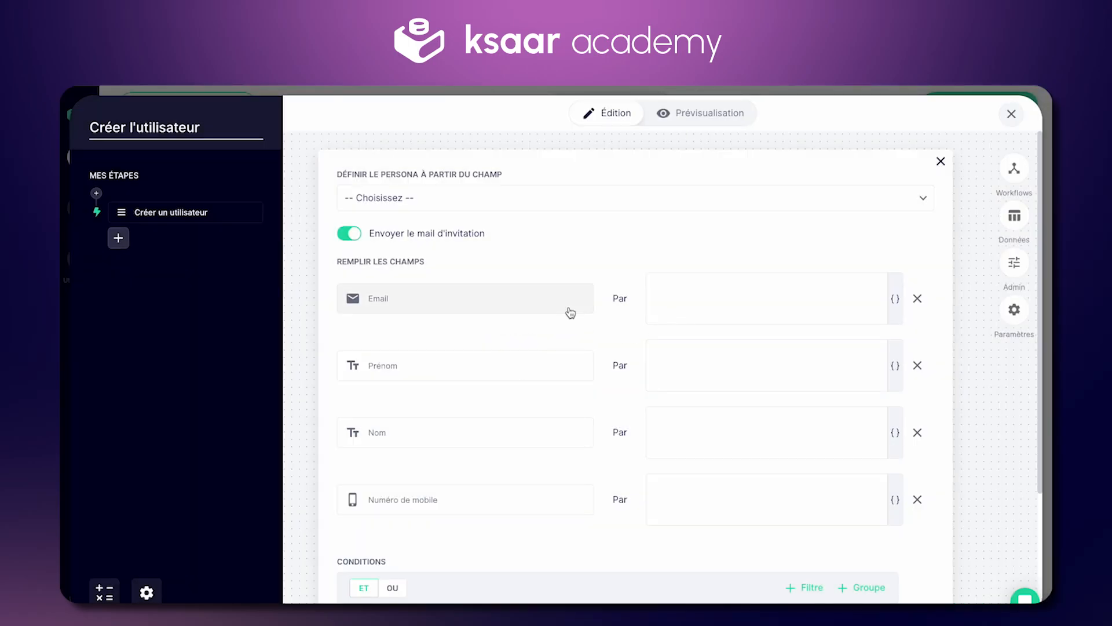
# Insert a new Persona page step before the create-user action.
pyautogui.click(96, 193)
pyautogui.click(151, 266)
pyautogui.click(162, 287)
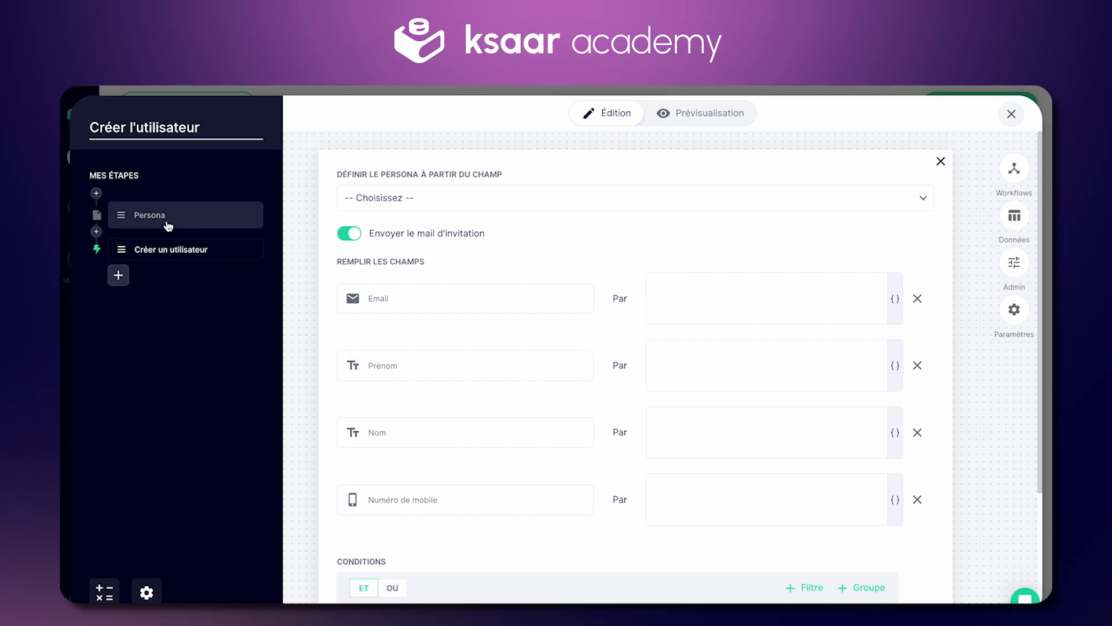
pyautogui.click(223, 218)
# Add a one-column row containing a Persona field and an Étape suivante button.
pyautogui.click(647, 293)
pyautogui.click(957, 165)
pyautogui.click(697, 266)
pyautogui.scroll(-5, 956, 348)
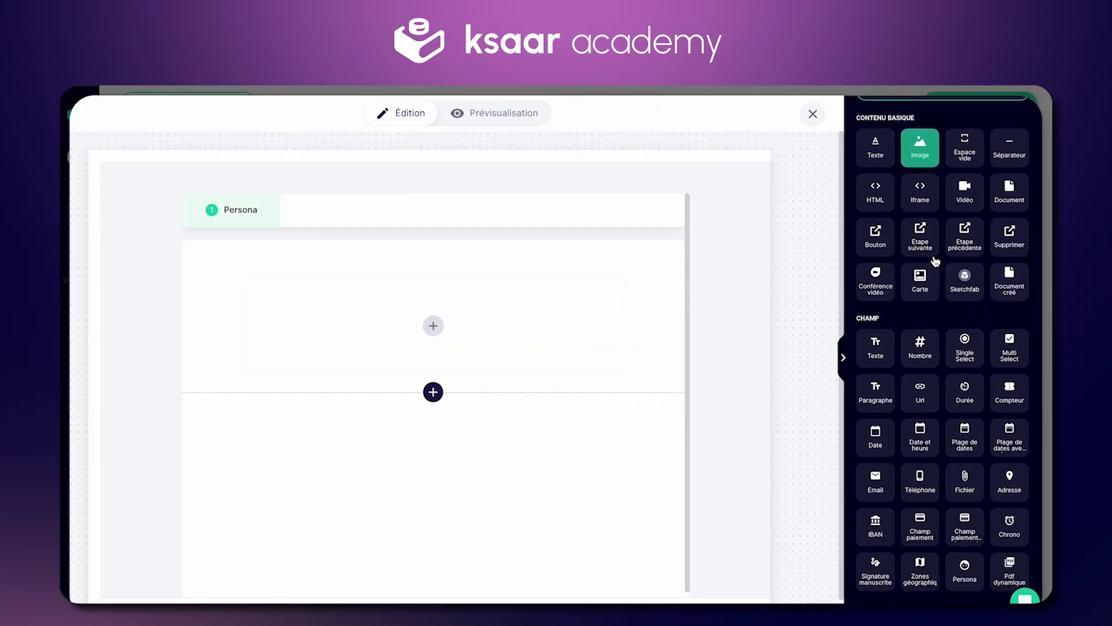
pyautogui.click(975, 456)
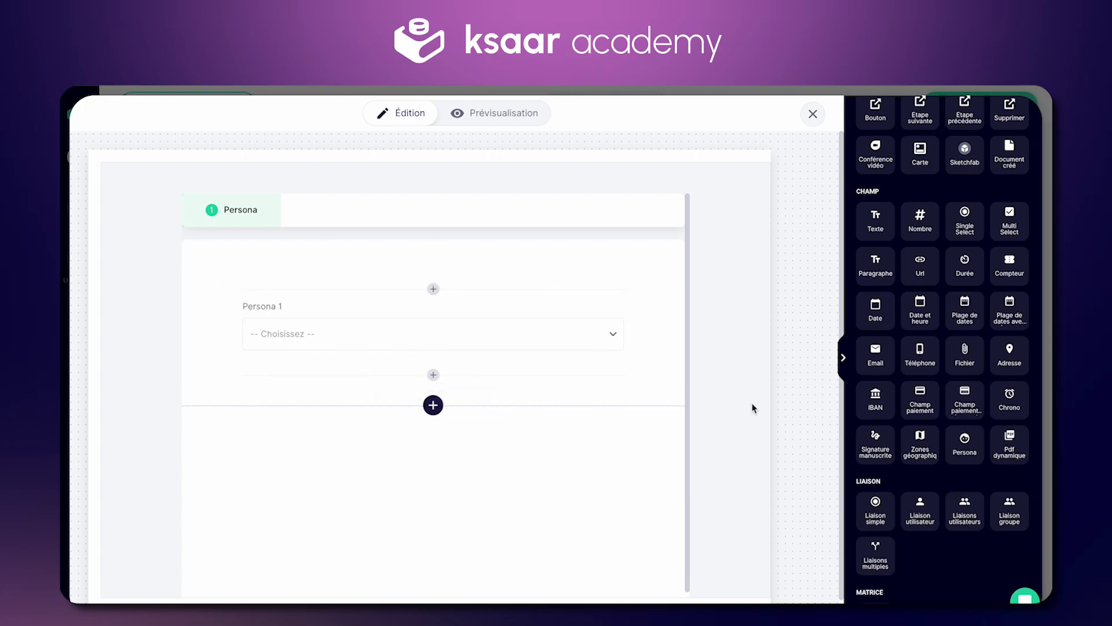
pyautogui.scroll(4, 923, 287)
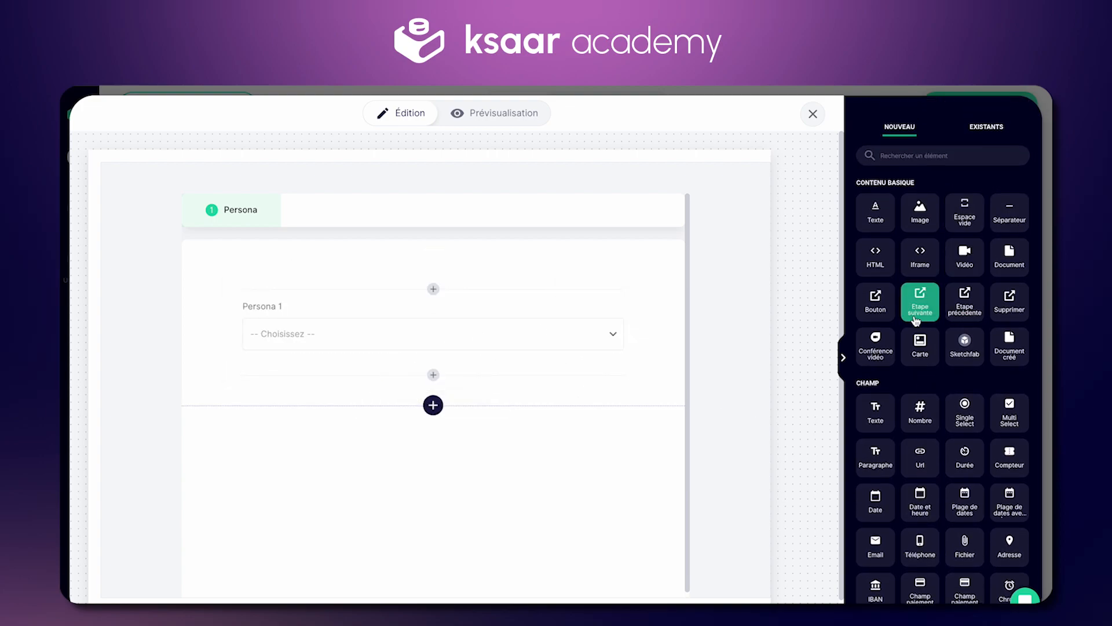
pyautogui.click(925, 304)
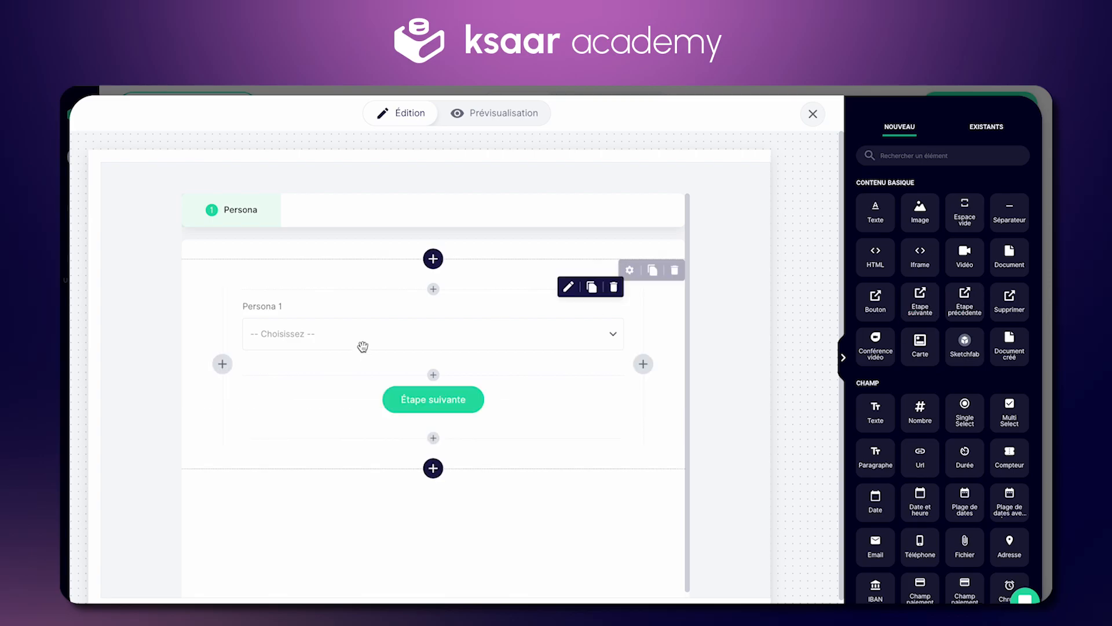
# Label the field 'Persona de l'utilisateur', identifier Demande_Persona, Utilisateur only, and required.
pyautogui.click(365, 333)
pyautogui.hotkey('ctrl', 'a')
pyautogui.write('P')
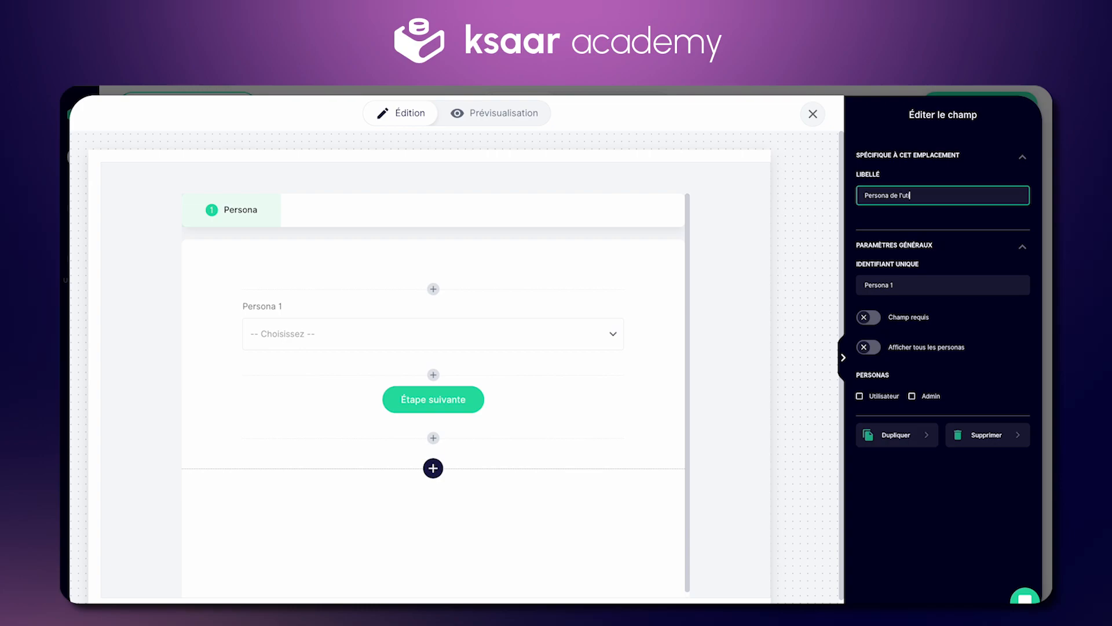
pyautogui.click(915, 284)
pyautogui.press('BackSpace')
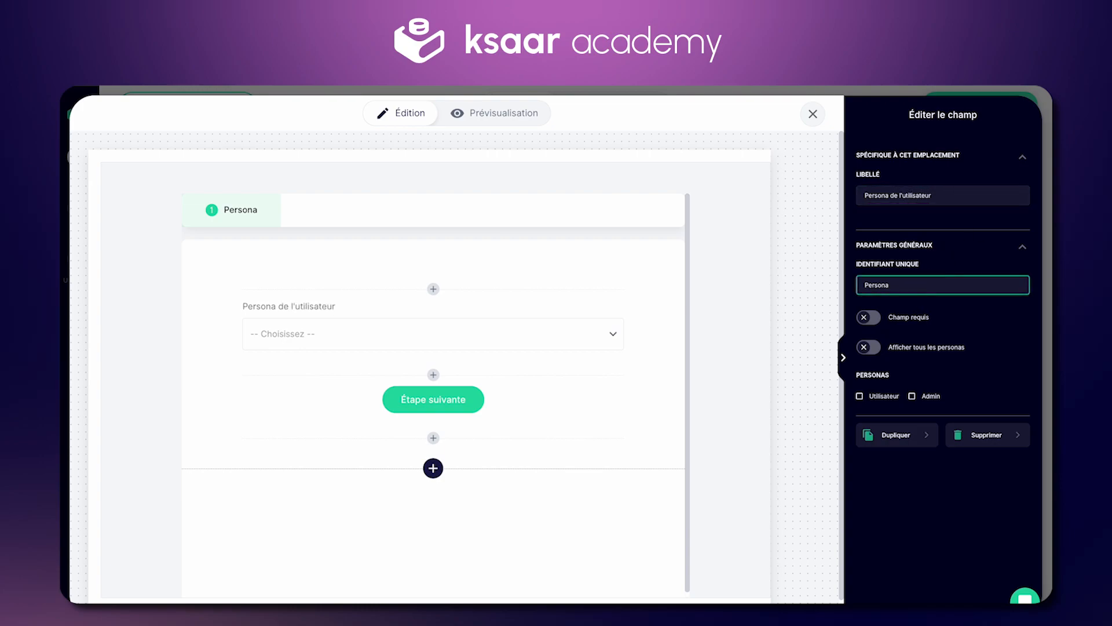
pyautogui.write('Demande_')
pyautogui.click(860, 397)
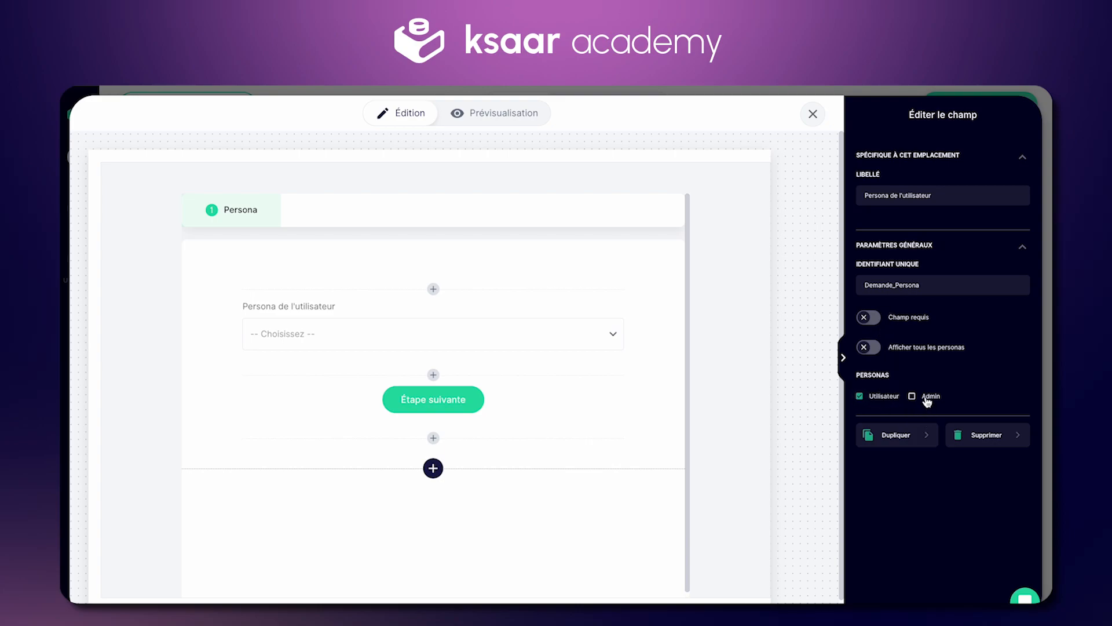
pyautogui.click(869, 317)
pyautogui.click(844, 358)
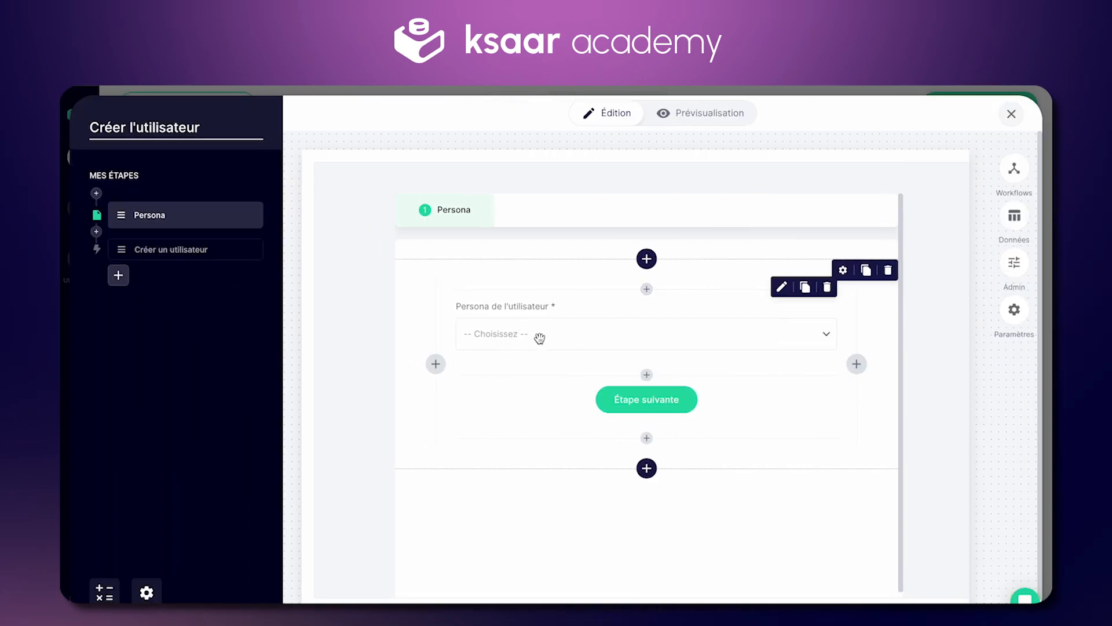
# Set the Créer un utilisateur step's persona from the Demande_Persona variable.
pyautogui.click(182, 249)
pyautogui.click(469, 192)
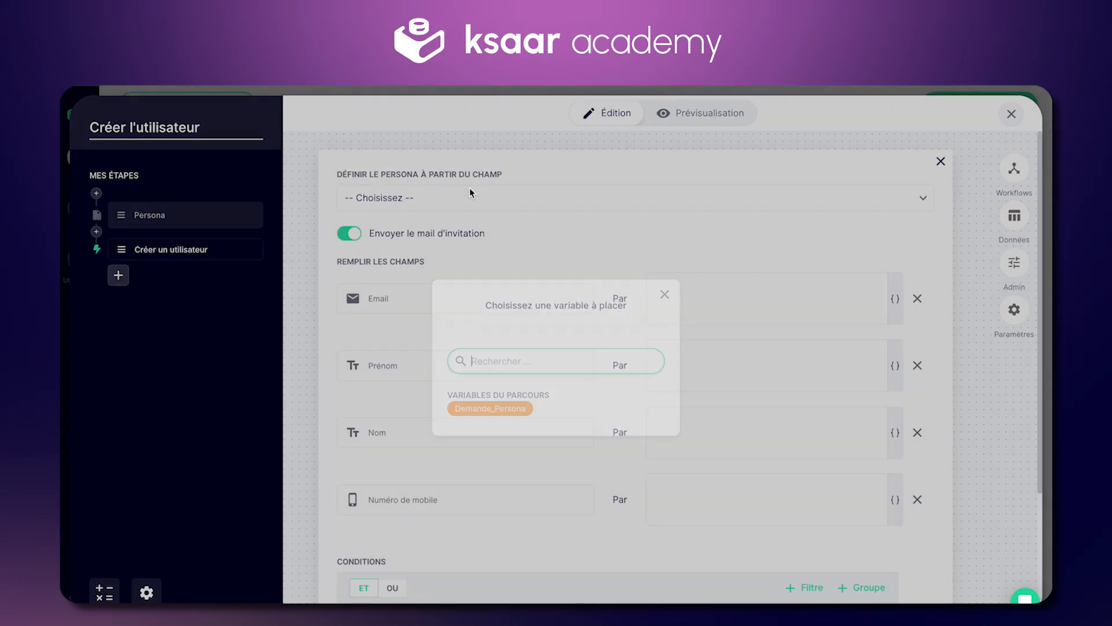
pyautogui.click(497, 411)
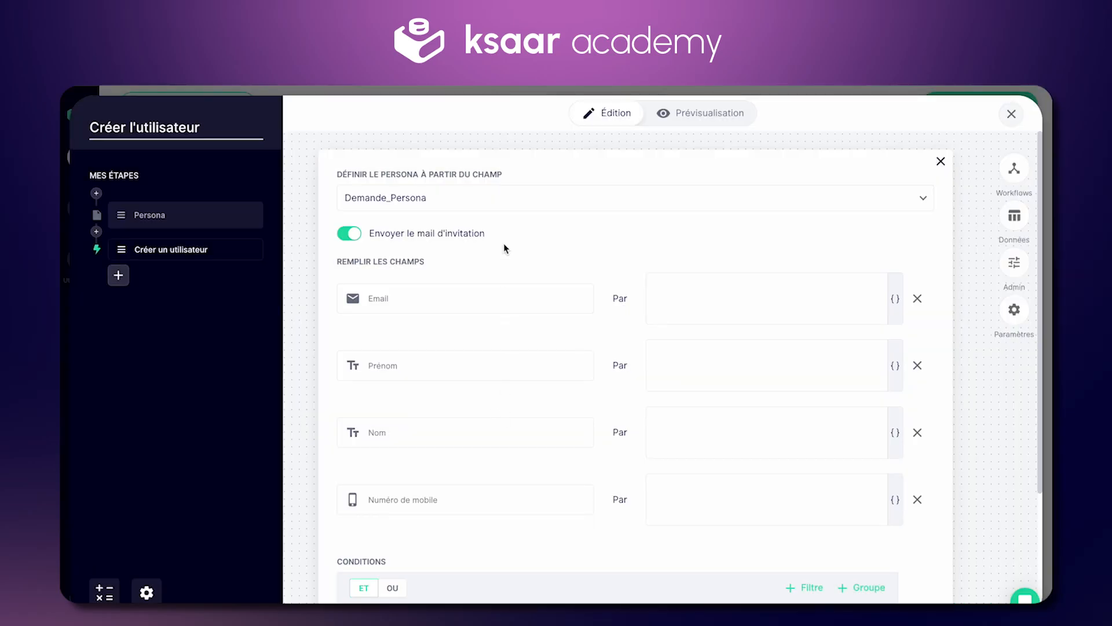
pyautogui.scroll(-1, 511, 233)
# Map Email, Prénom and Nom to Demande_Email, Demande_Prenom and Demande_Nom.
pyautogui.click(647, 279)
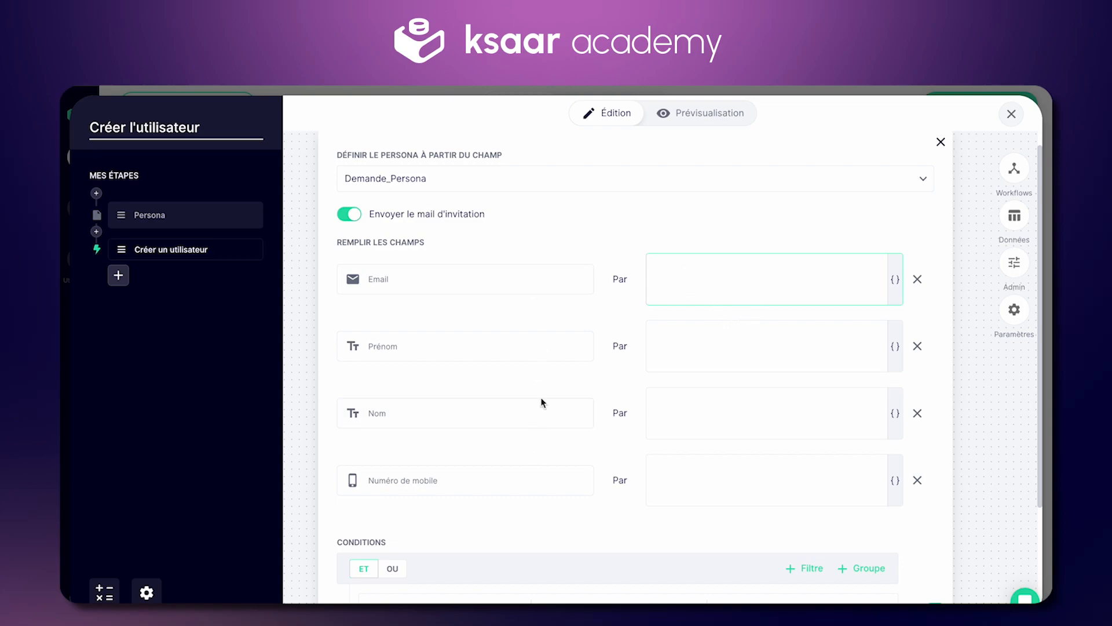
pyautogui.click(896, 279)
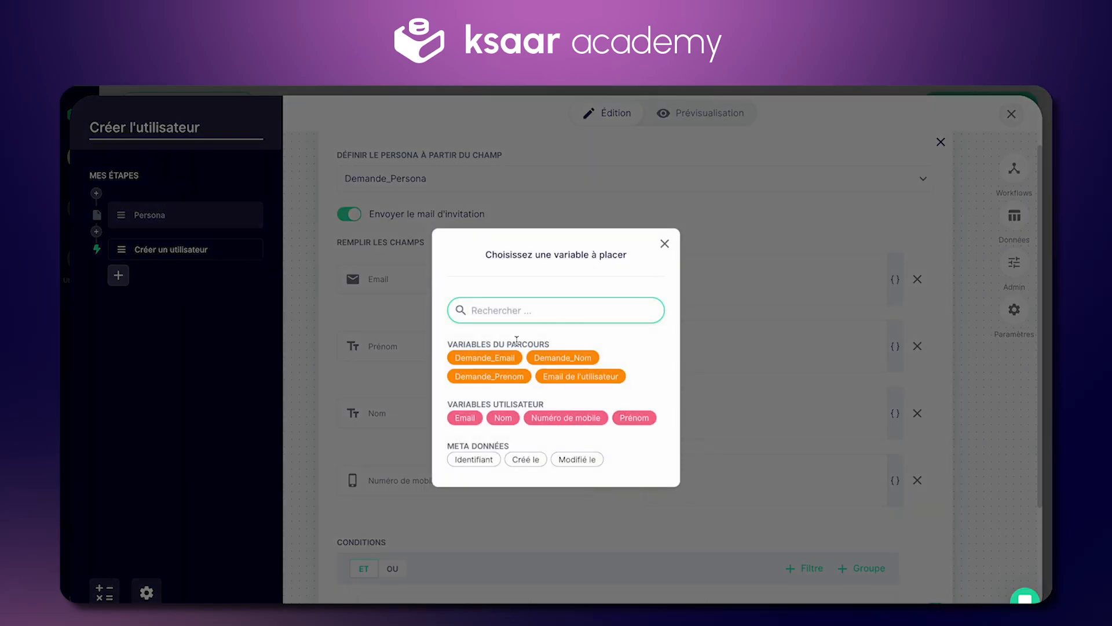
pyautogui.click(500, 361)
pyautogui.click(666, 343)
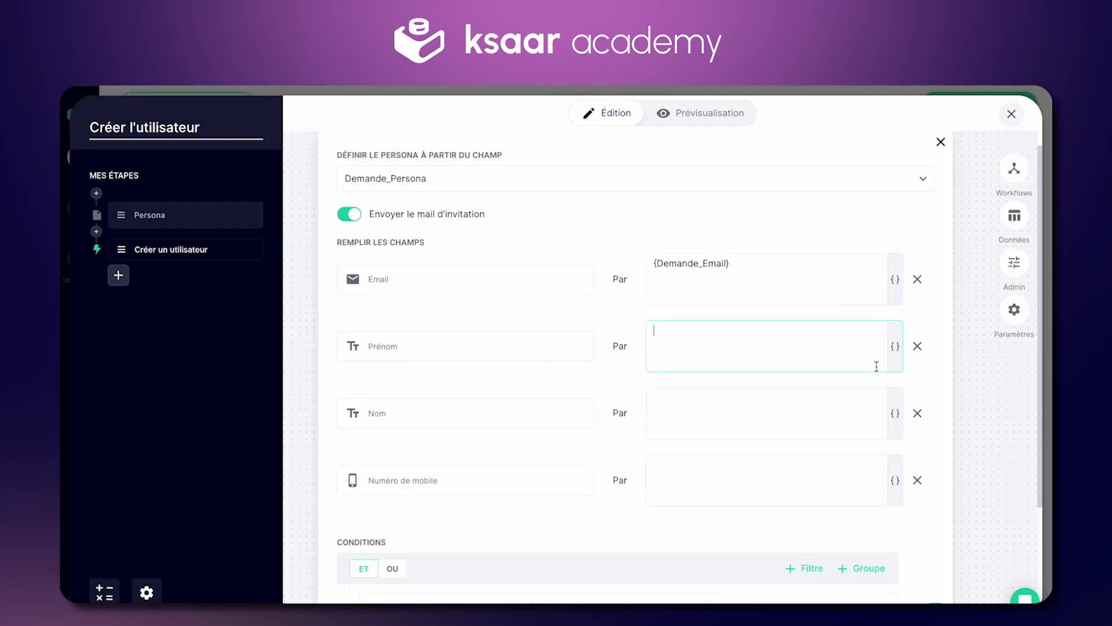
pyautogui.click(895, 346)
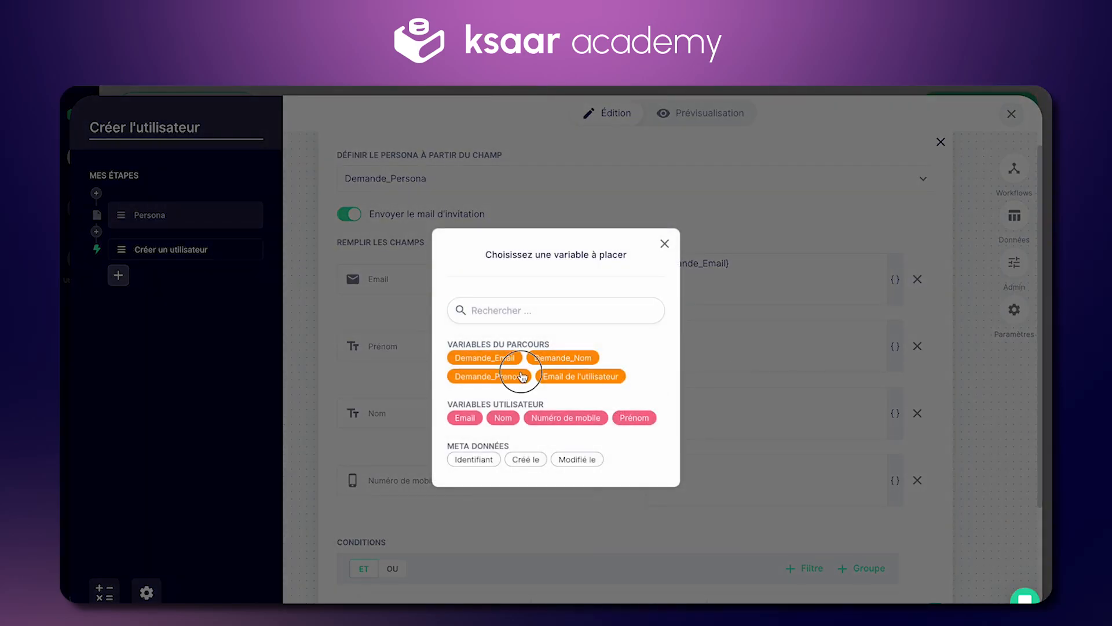
pyautogui.click(518, 377)
pyautogui.click(896, 413)
pyautogui.click(571, 359)
pyautogui.click(708, 494)
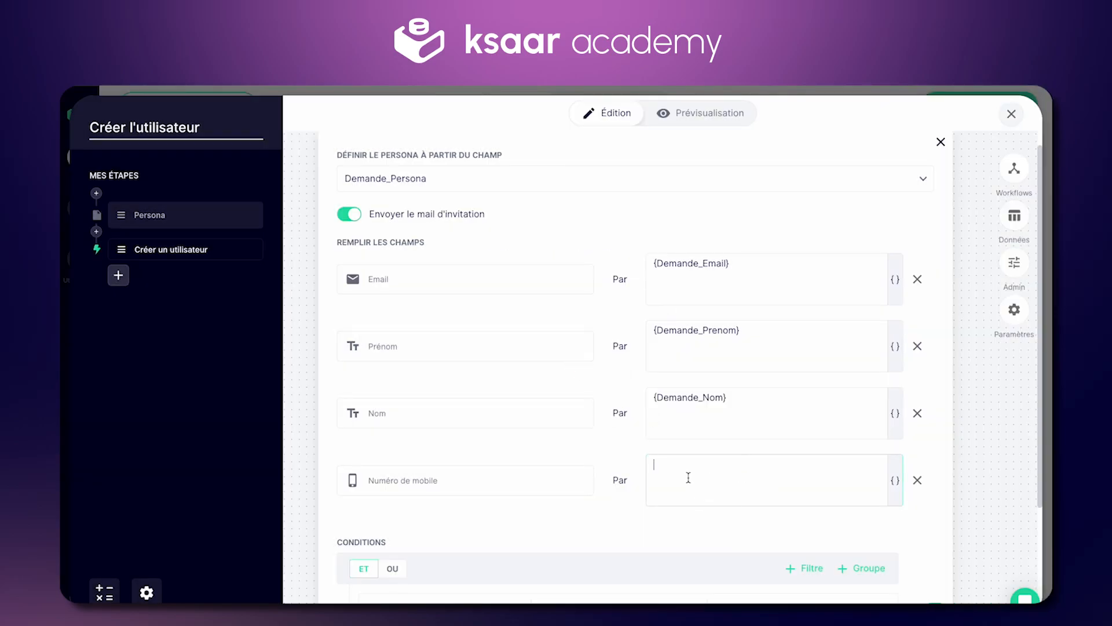
pyautogui.scroll(-2, 690, 472)
pyautogui.scroll(1, 694, 432)
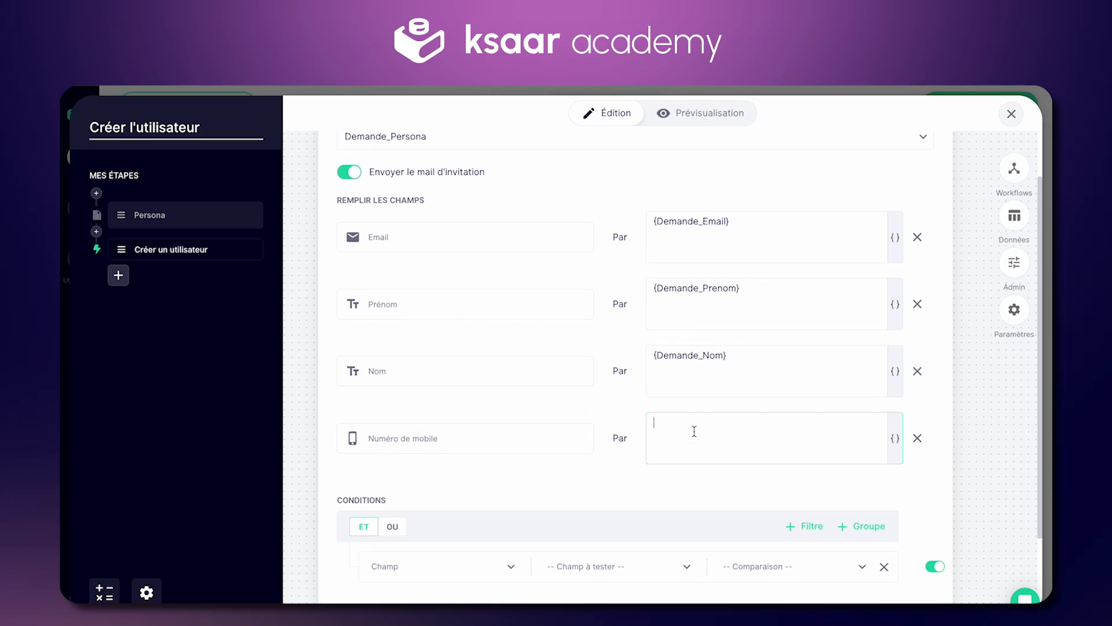
# Remove the stray word after the Demande_Prenom variable in the Prénom value.
pyautogui.click(763, 297)
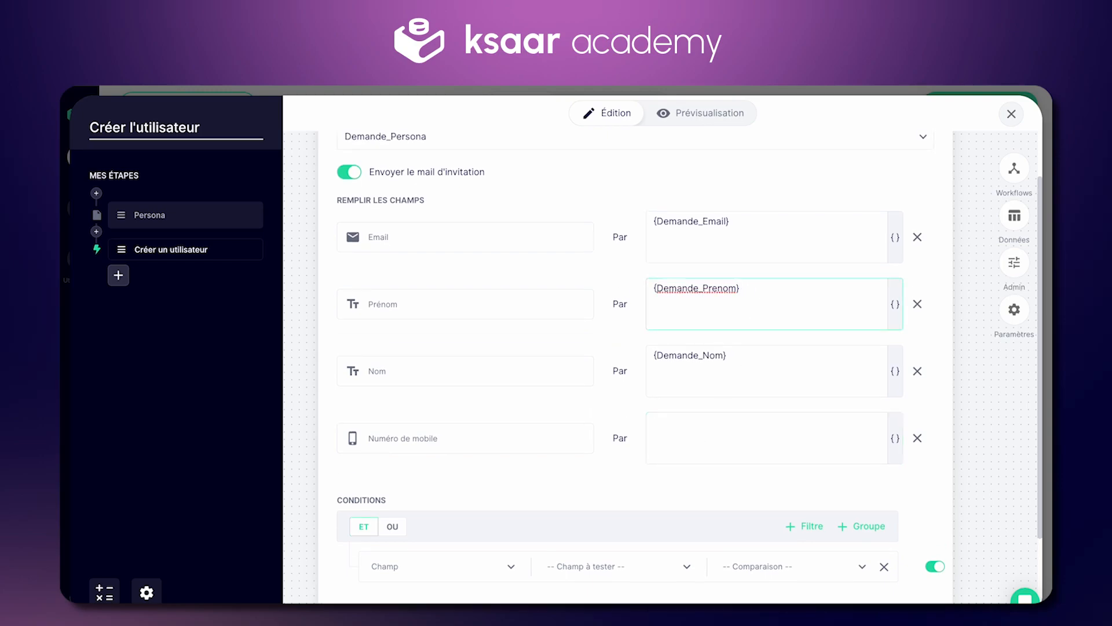
pyautogui.hotkey('ctrl', 'shift', 'Left')
pyautogui.press('BackSpace')
pyautogui.scroll(2, 599, 432)
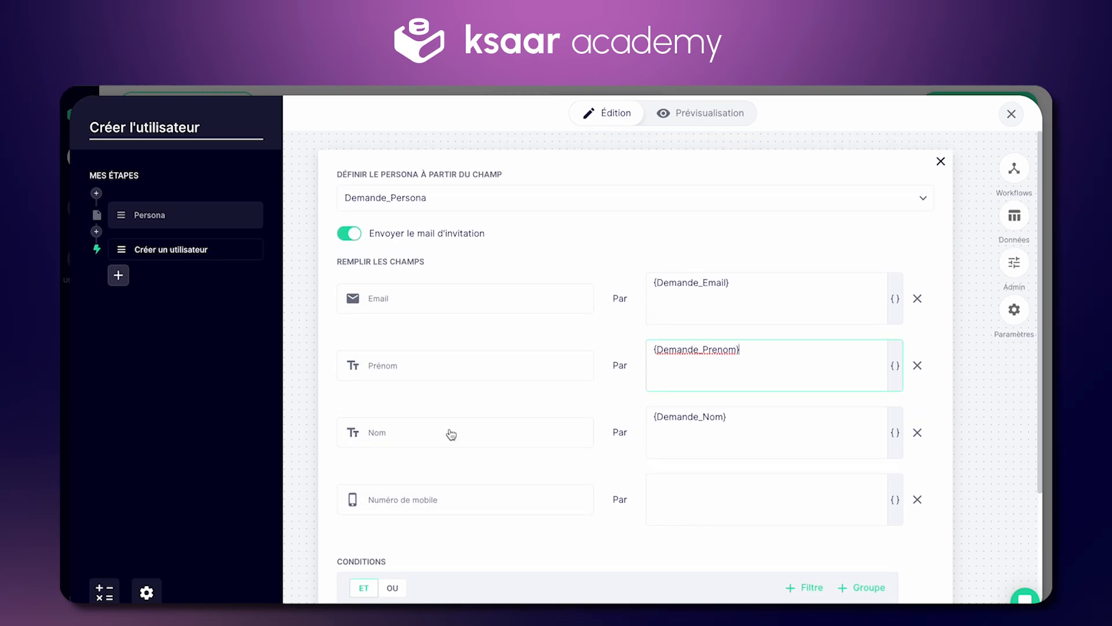
pyautogui.scroll(-2, 534, 329)
pyautogui.scroll(2, 555, 503)
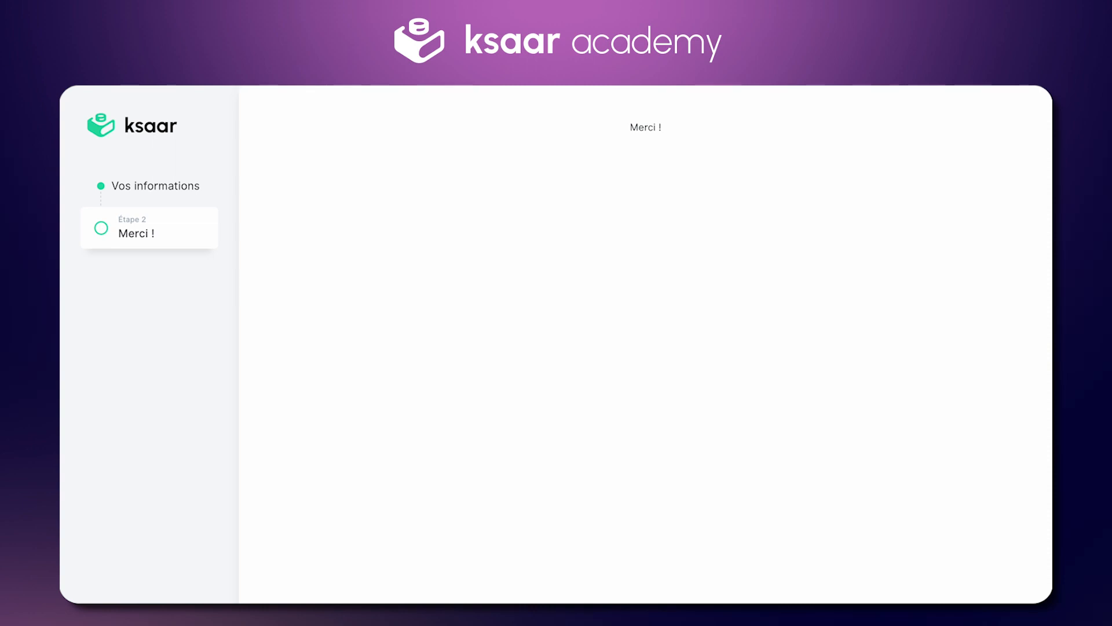
# Load the app login page and copy the admin user's e-mail from the sharing list.
pyautogui.press('BackSpace')
pyautogui.press('Return')
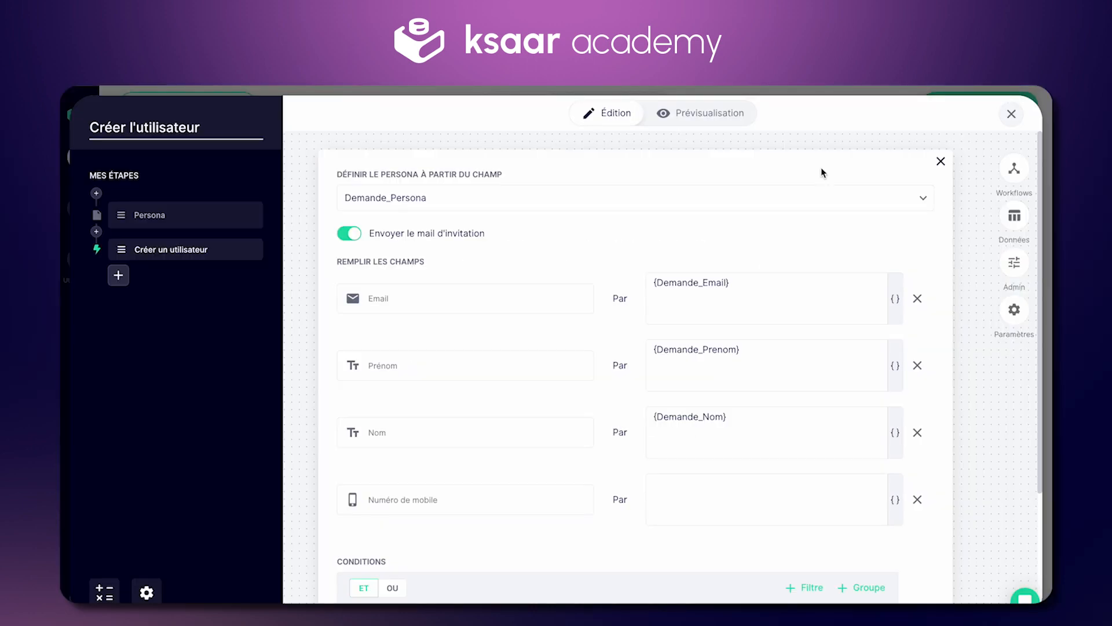
pyautogui.click(1012, 114)
pyautogui.click(782, 105)
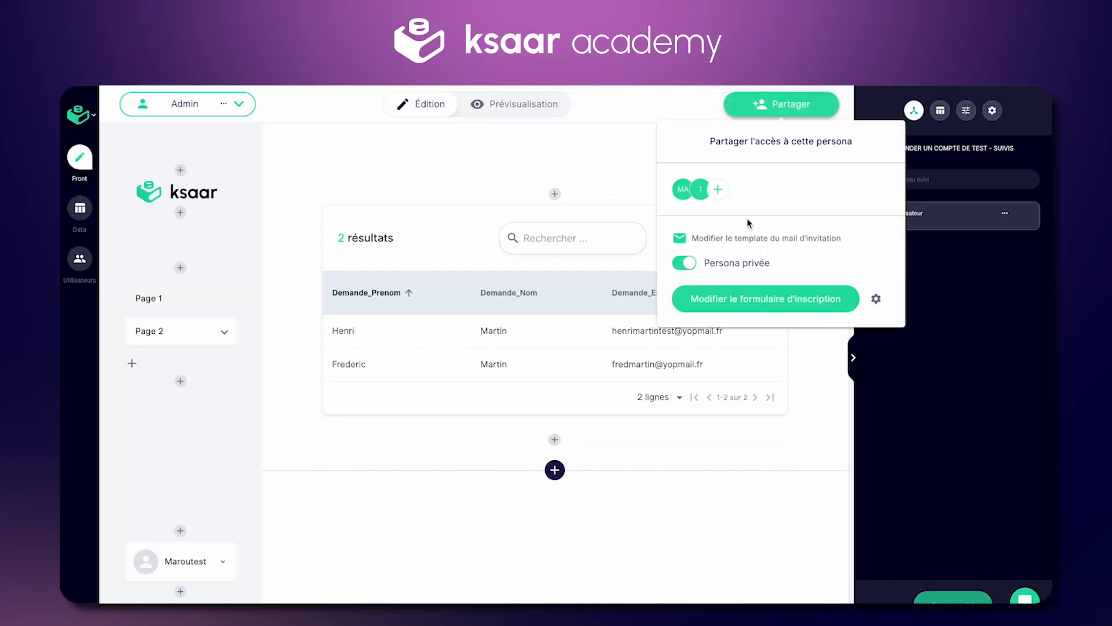
pyautogui.click(701, 191)
pyautogui.doubleClick(680, 276)
pyautogui.hotkey('ctrl', 'c')
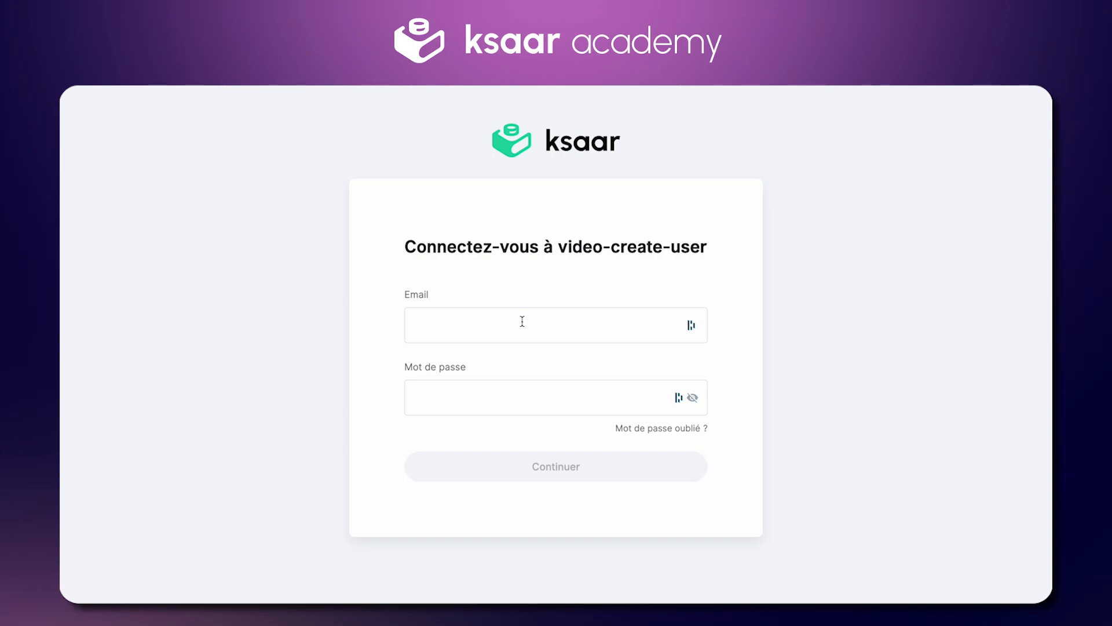
# Log in with the admin e-mail and password, then open Page 2.
pyautogui.click(525, 321)
pyautogui.hotkey('ctrl', 'v')
pyautogui.press('Tab')
pyautogui.write('a')
pyautogui.press('Return')
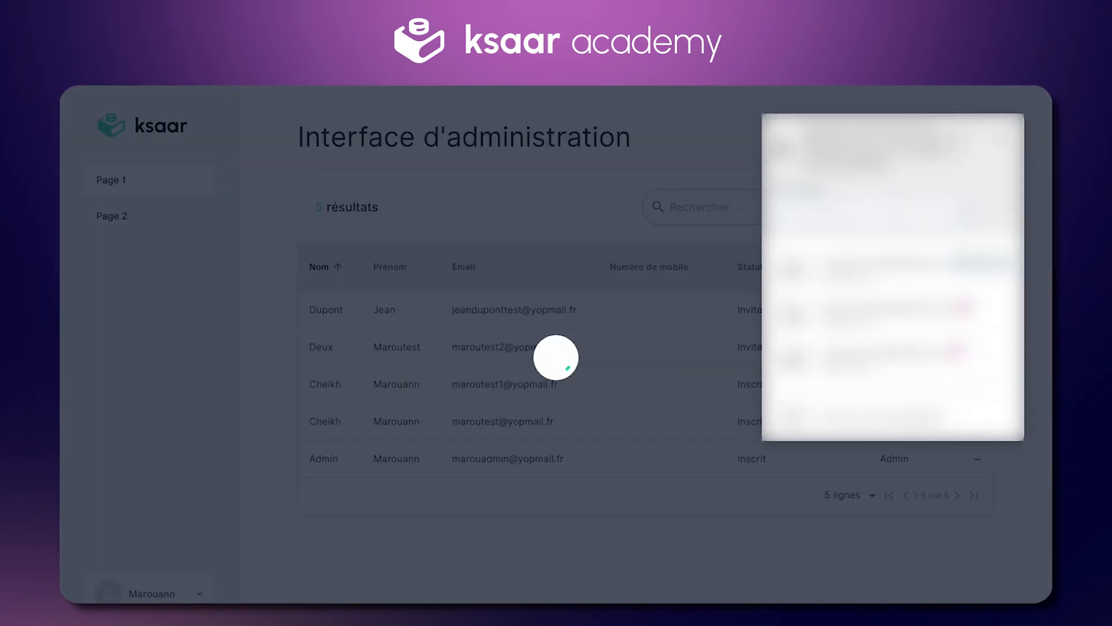
pyautogui.click(113, 216)
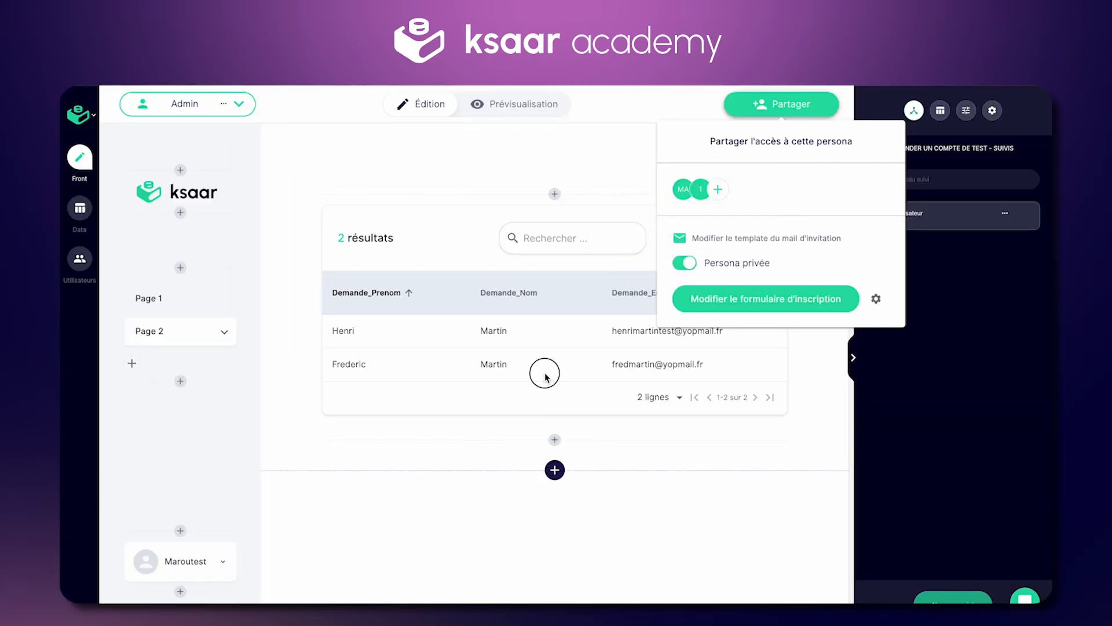
# Add the Créer l'utilisateur action as a column of the requests table.
pyautogui.click(551, 356)
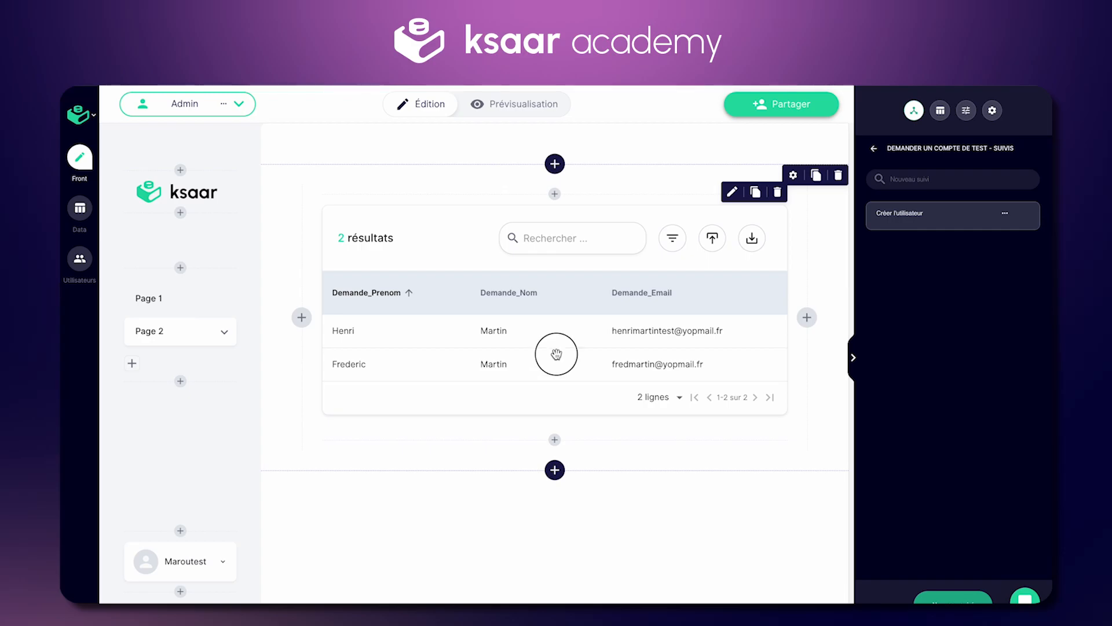
pyautogui.click(887, 143)
pyautogui.click(997, 201)
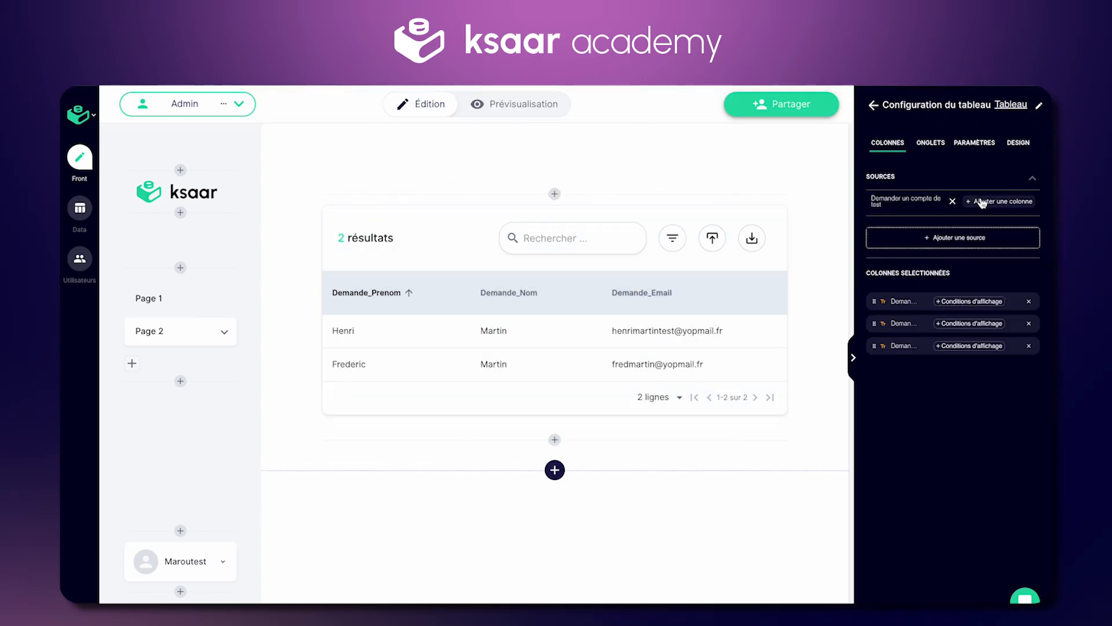
pyautogui.click(694, 347)
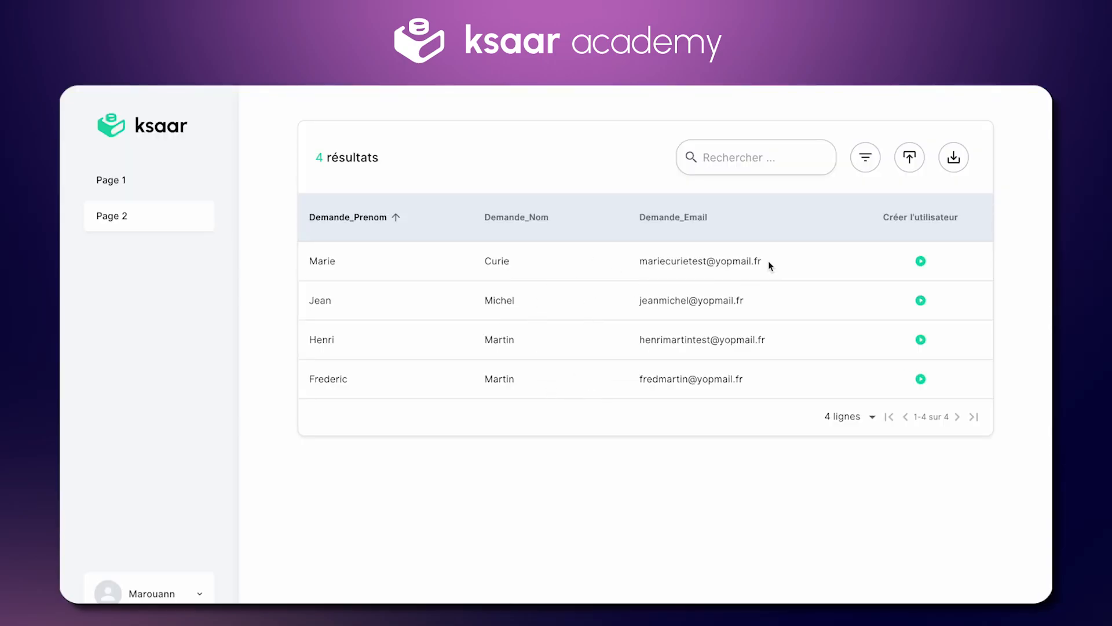
# Create the first requester's account with the Utilisateur persona from the table row.
pyautogui.tripleClick(667, 257)
pyautogui.click(809, 253)
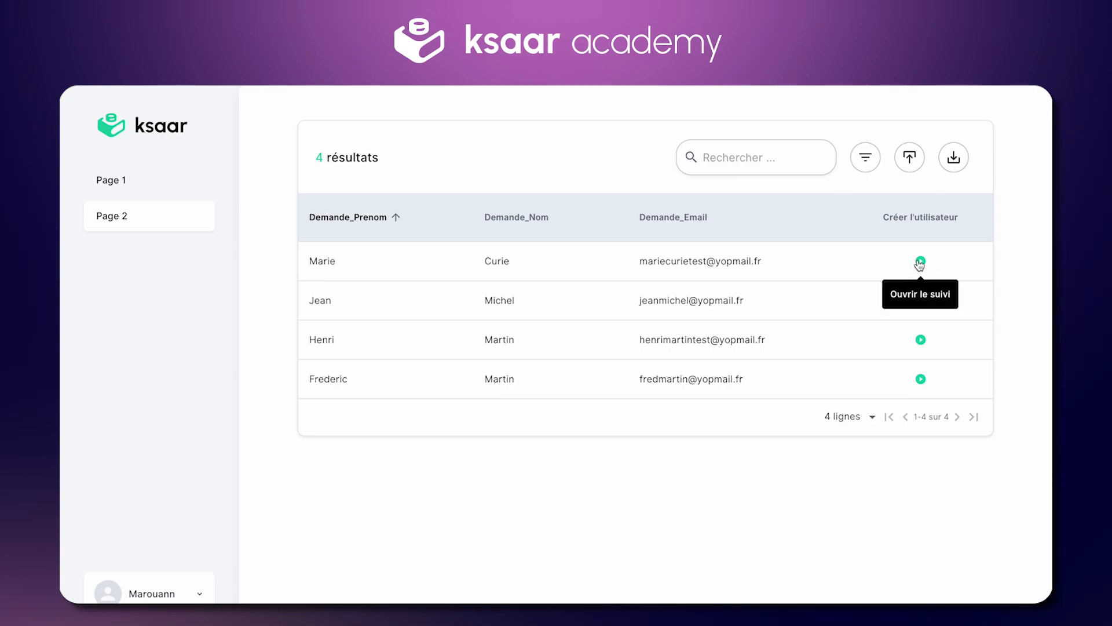
pyautogui.doubleClick(672, 261)
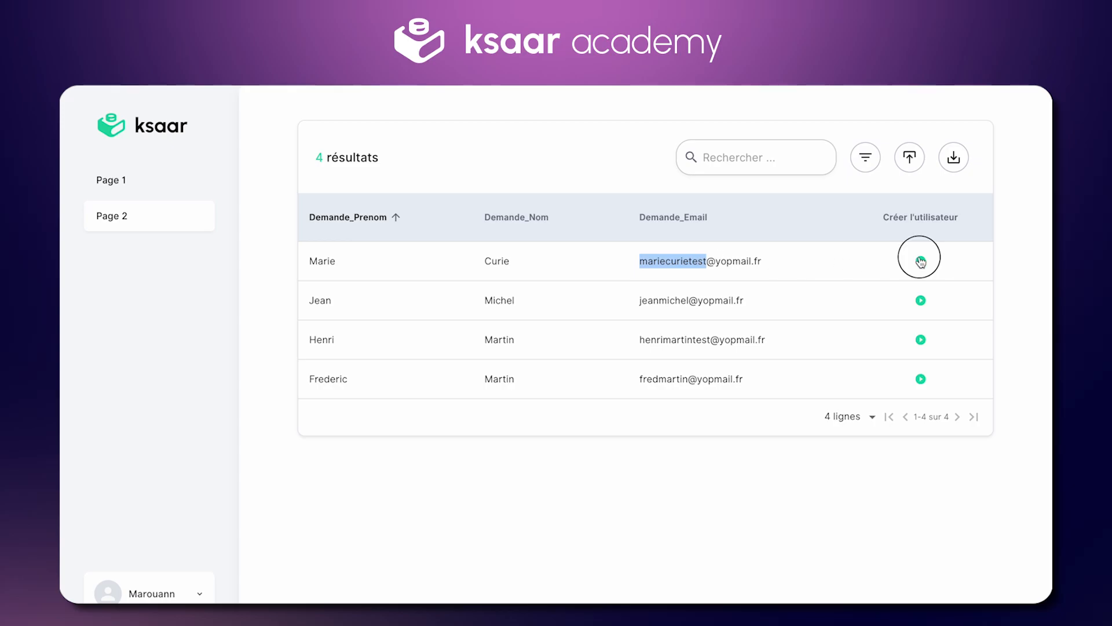
pyautogui.click(921, 262)
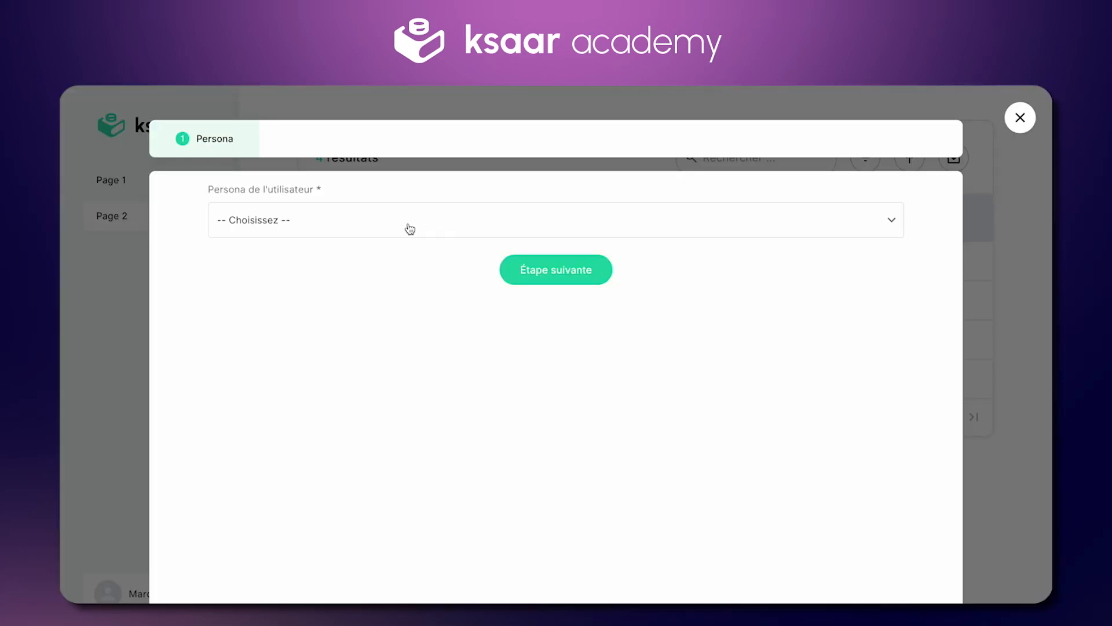
pyautogui.click(408, 228)
pyautogui.click(360, 316)
pyautogui.click(534, 270)
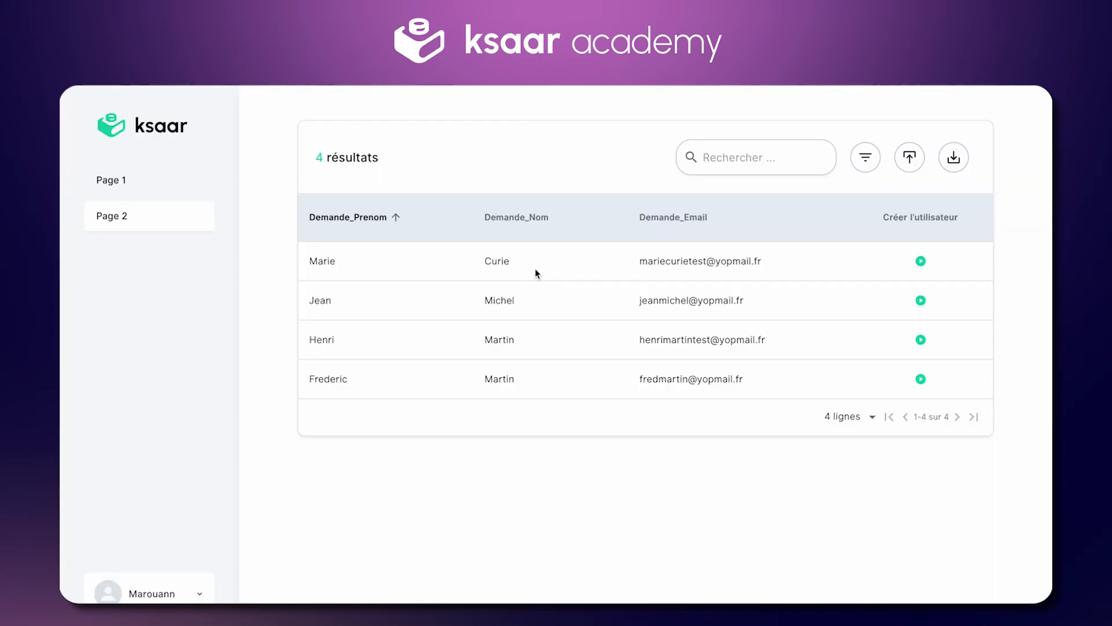
# Check the new Invité user on Page 1 and copy their email address.
pyautogui.click(122, 182)
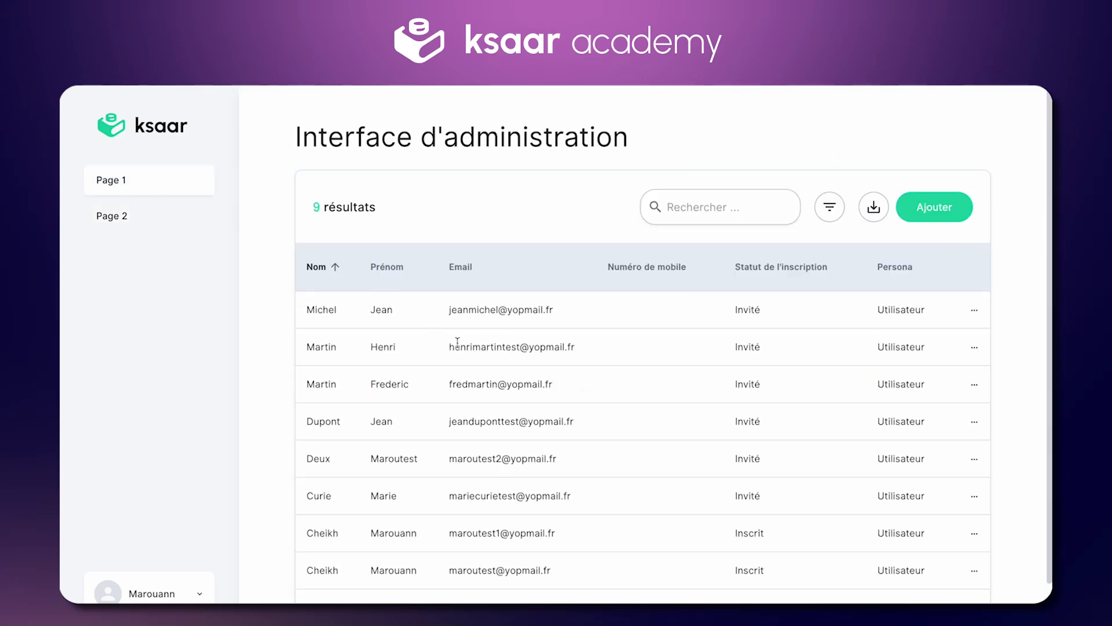
pyautogui.scroll(-2, 457, 342)
pyautogui.tripleClick(490, 440)
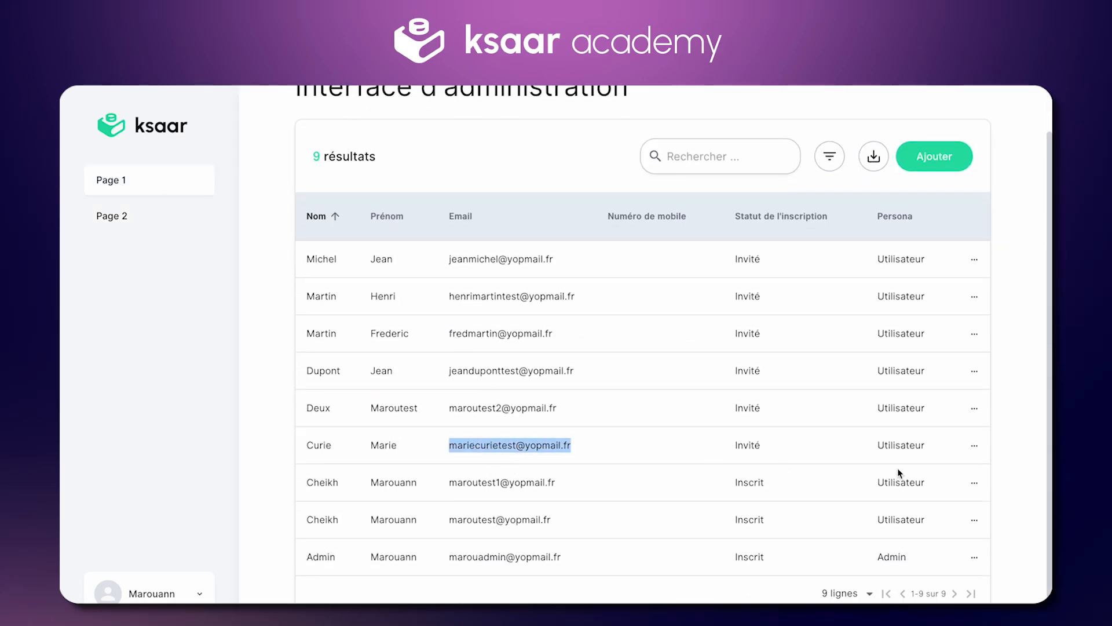
pyautogui.doubleClick(756, 445)
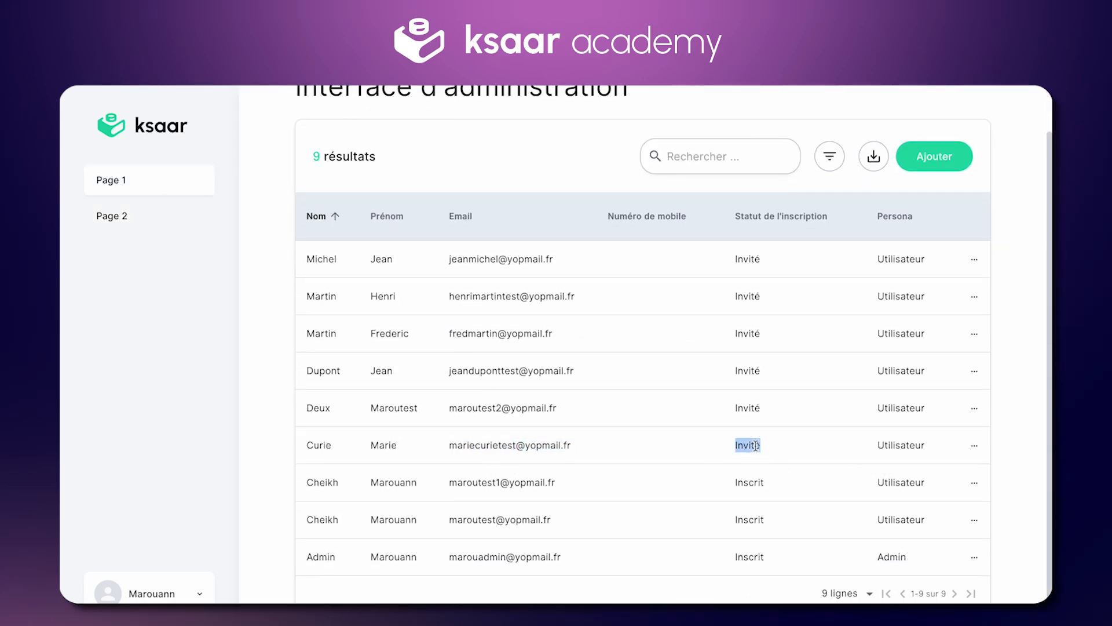
pyautogui.tripleClick(546, 445)
pyautogui.hotkey('ctrl', 'c')
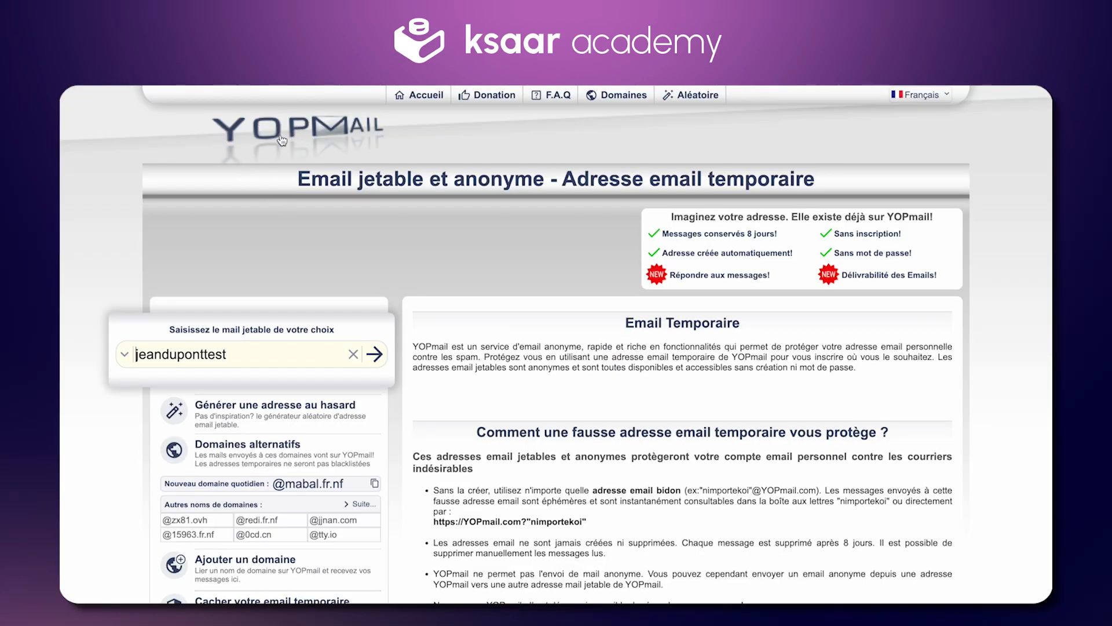
# Replace YOPmail's mailbox address with the new user's copied email and open it.
pyautogui.hotkey('ctrl', 'a')
pyautogui.hotkey('ctrl', 'v')
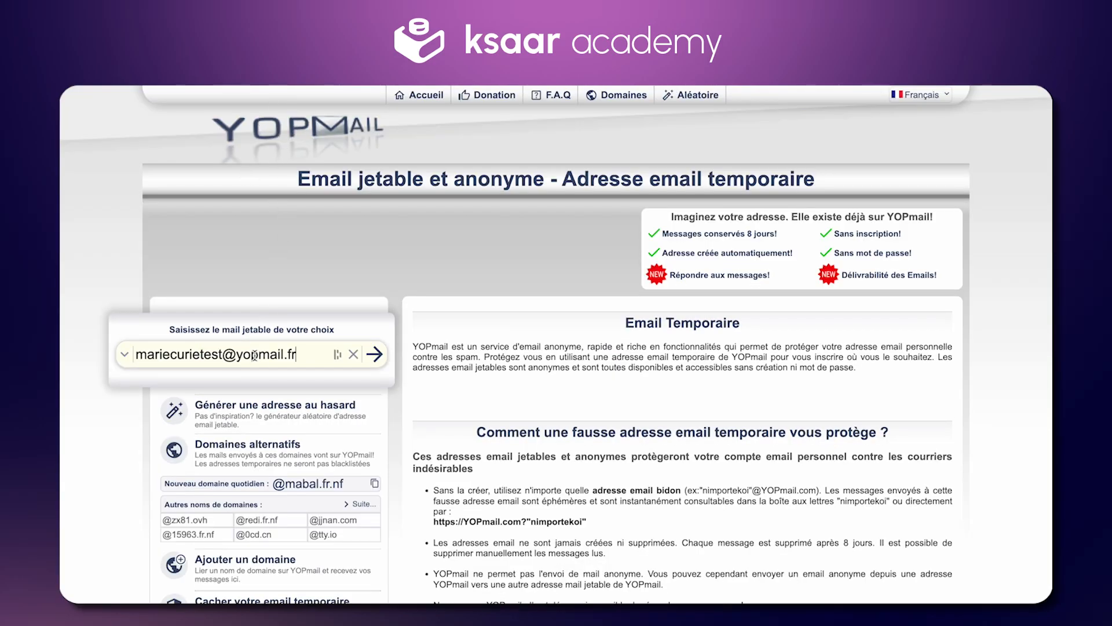
pyautogui.press('Return')
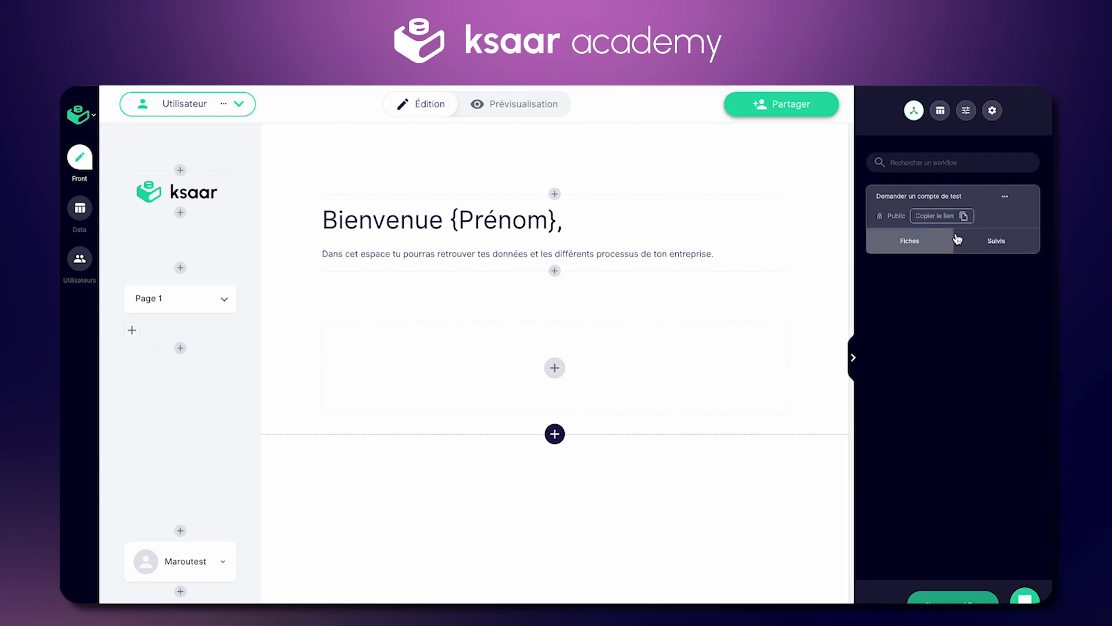
# Open the Créer l'utilisateur process and delete its Persona page step.
pyautogui.click(972, 243)
pyautogui.click(950, 223)
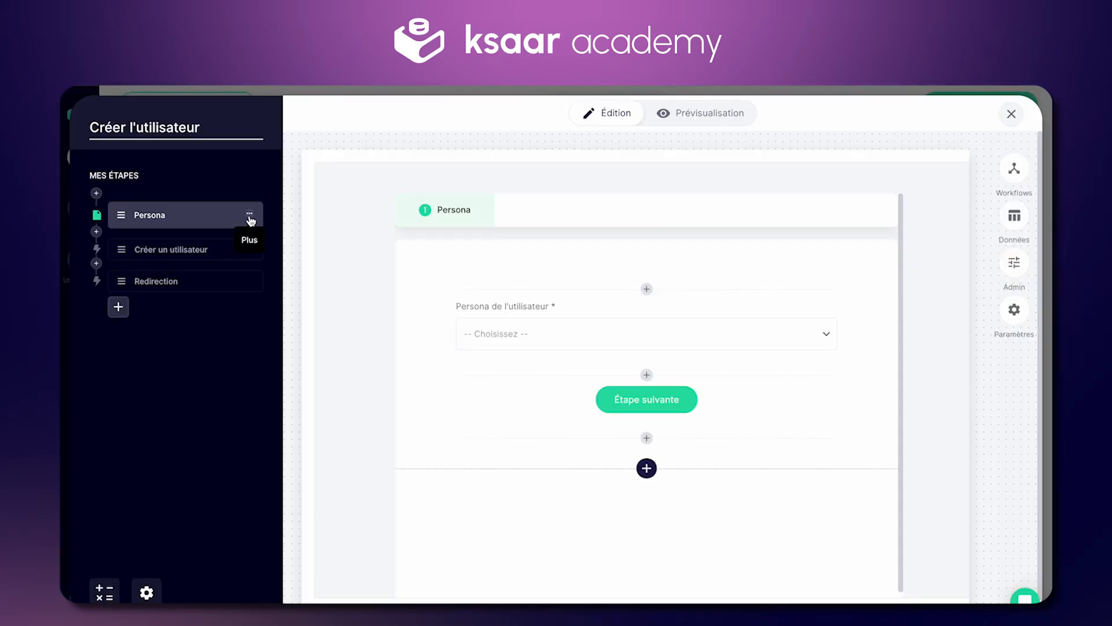
pyautogui.click(251, 217)
pyautogui.click(248, 272)
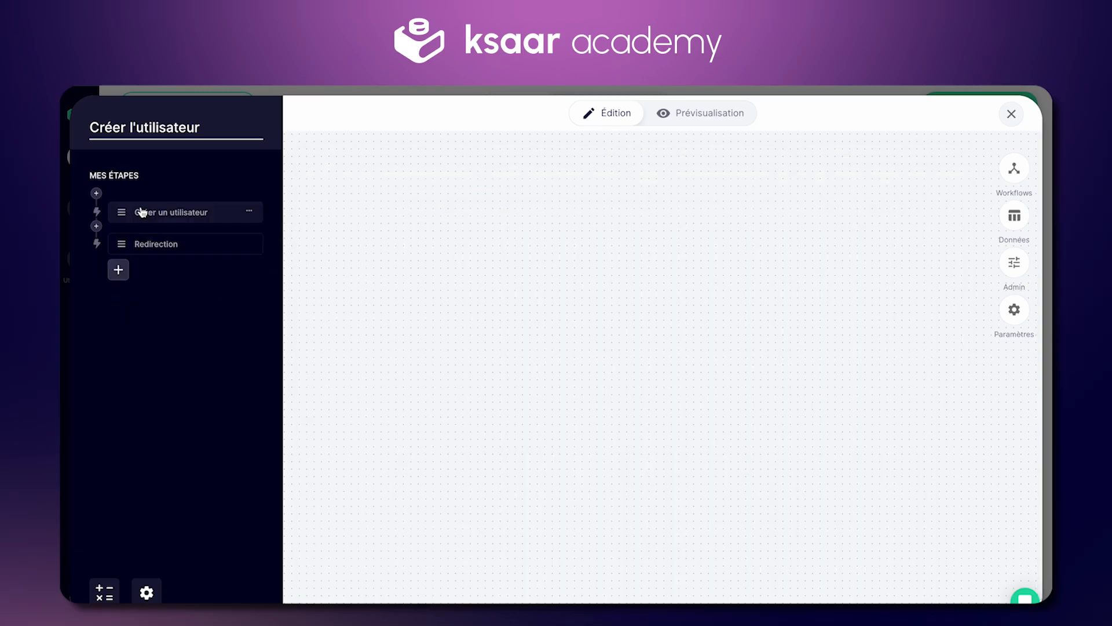
# Add a first field-update step setting Demande_Persona to the custom value Utilisateur.
pyautogui.click(97, 193)
pyautogui.click(171, 298)
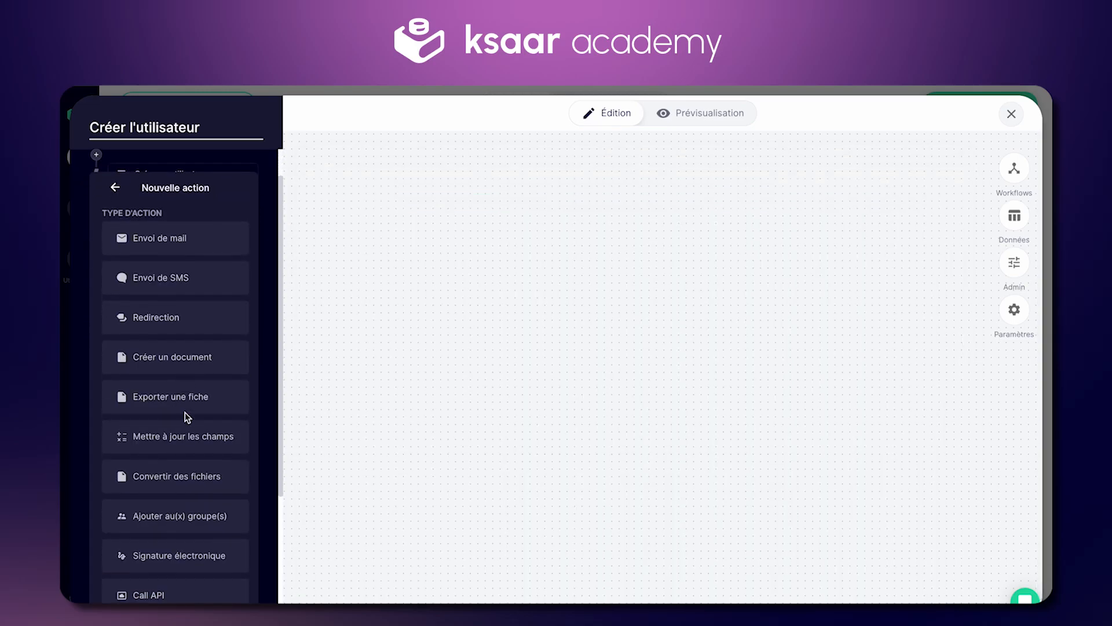
pyautogui.click(187, 422)
pyautogui.click(184, 214)
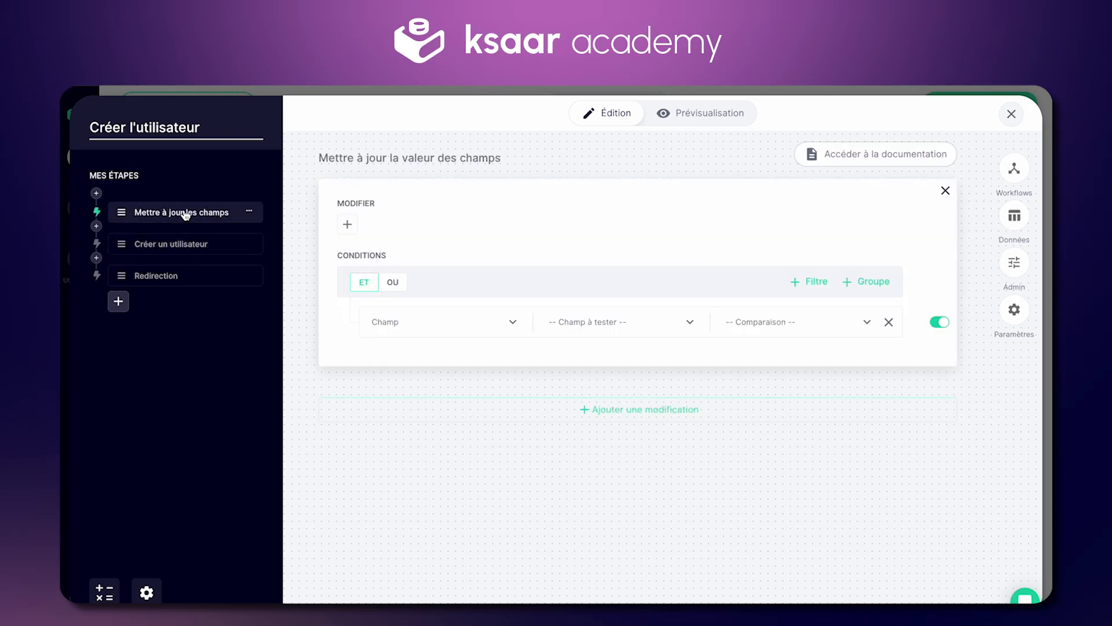
pyautogui.click(354, 227)
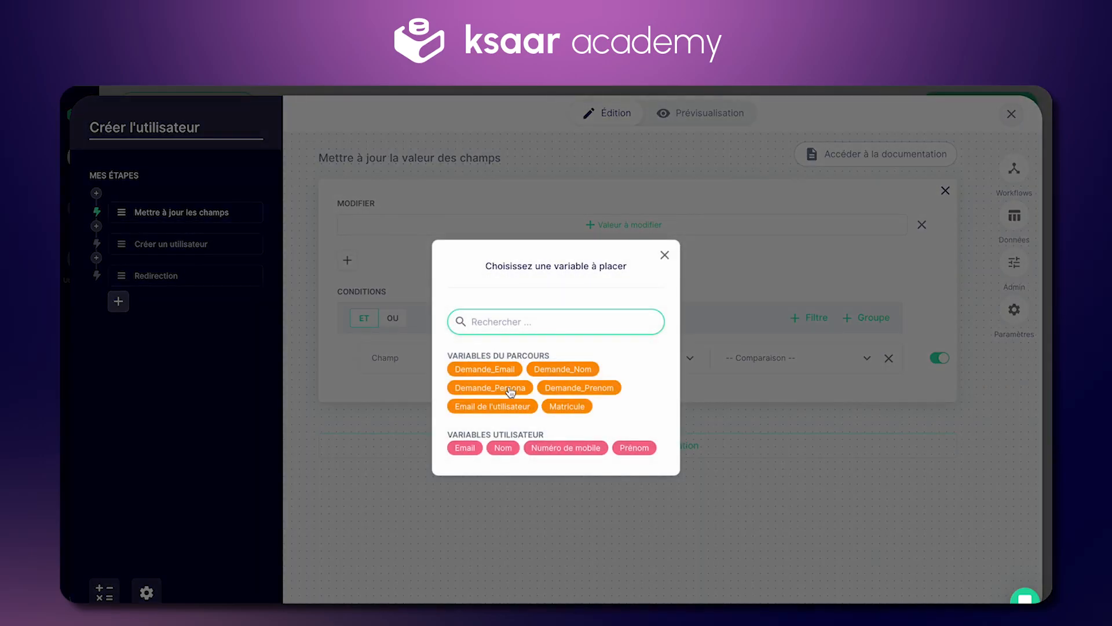
pyautogui.click(509, 388)
pyautogui.click(684, 244)
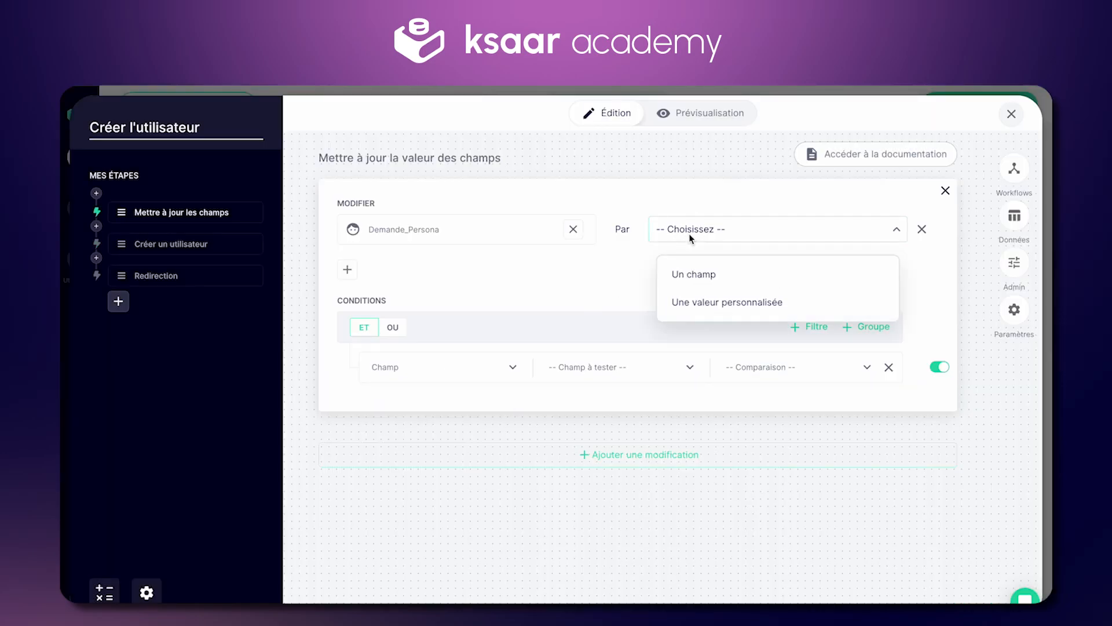
pyautogui.click(715, 303)
pyautogui.click(773, 249)
pyautogui.click(792, 322)
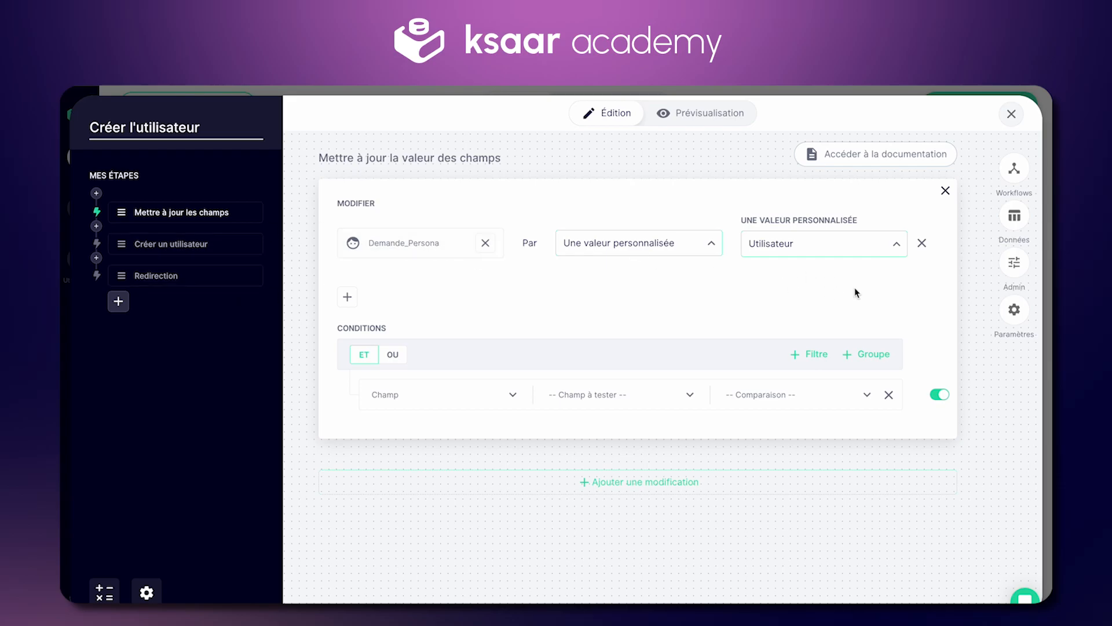
pyautogui.click(777, 236)
pyautogui.click(612, 271)
# Add and then remove an extra modification block in the field-update step.
pyautogui.click(531, 485)
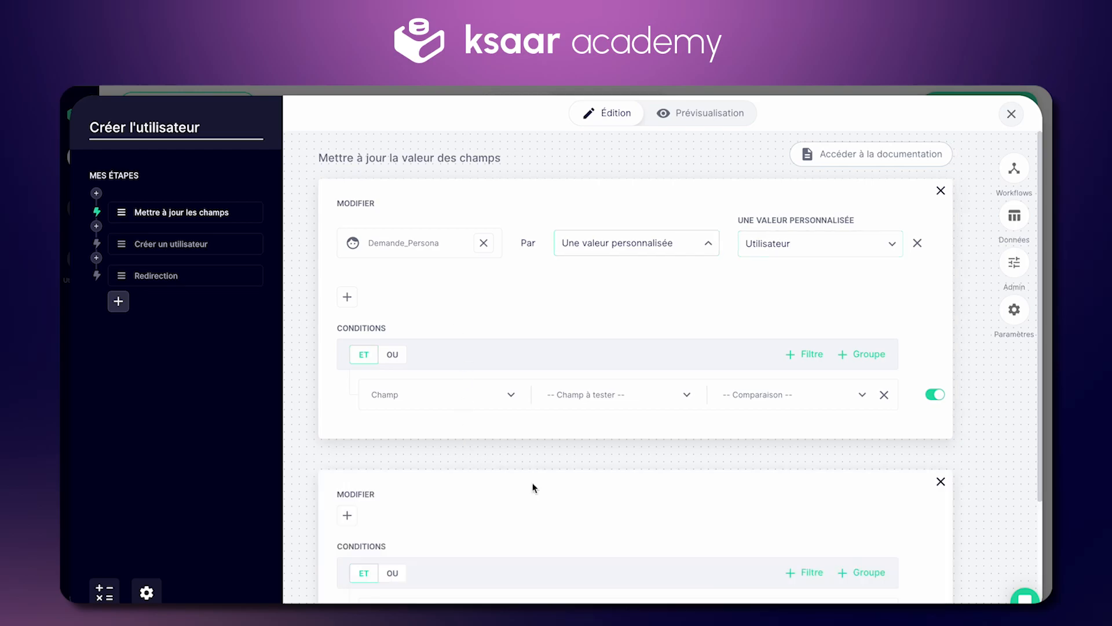
pyautogui.scroll(-3, 638, 348)
pyautogui.scroll(1, 637, 283)
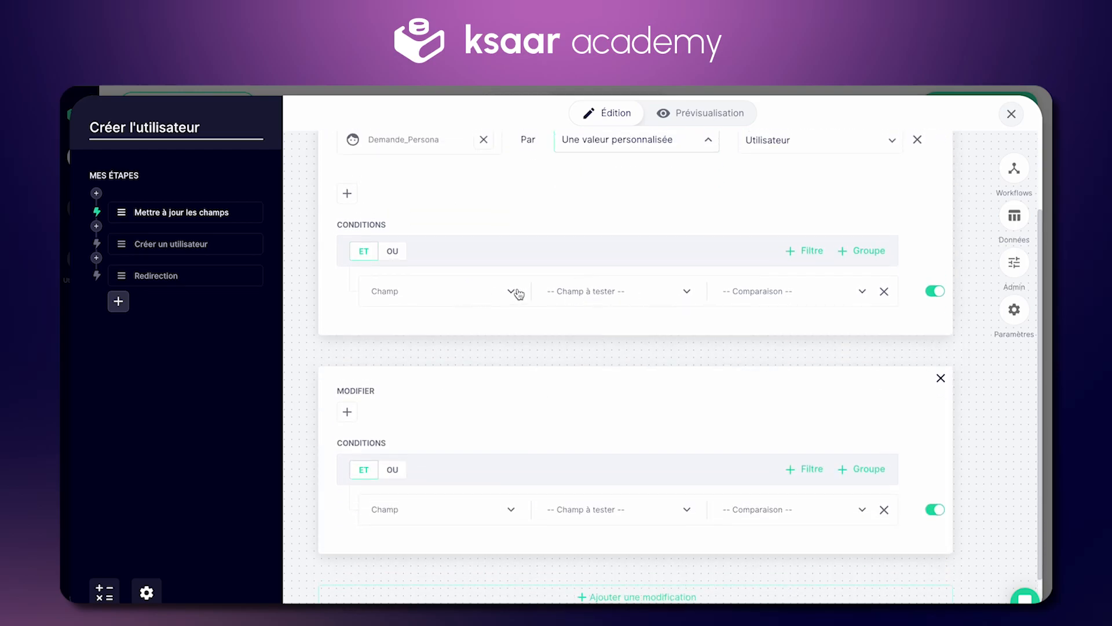
pyautogui.scroll(2, 736, 290)
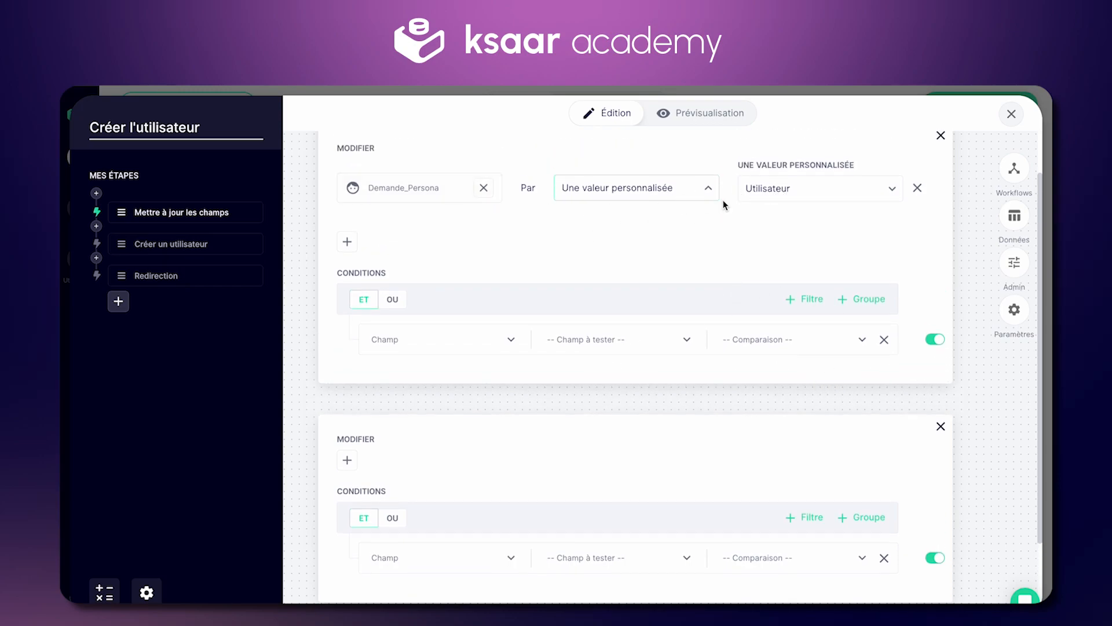
pyautogui.scroll(-1, 744, 486)
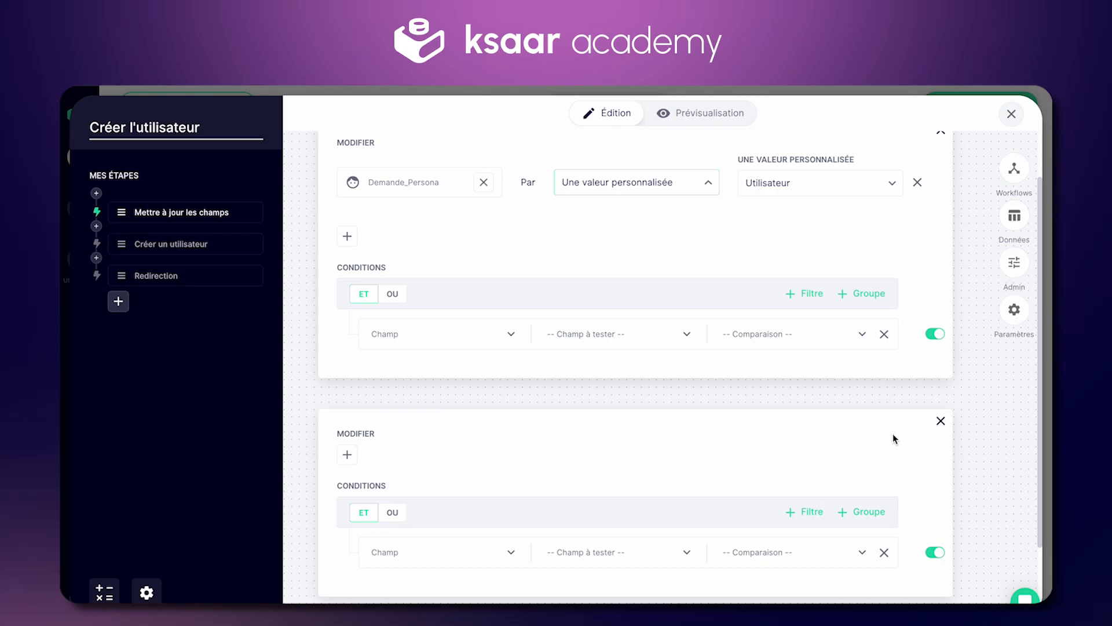
pyautogui.click(941, 423)
pyautogui.click(941, 423)
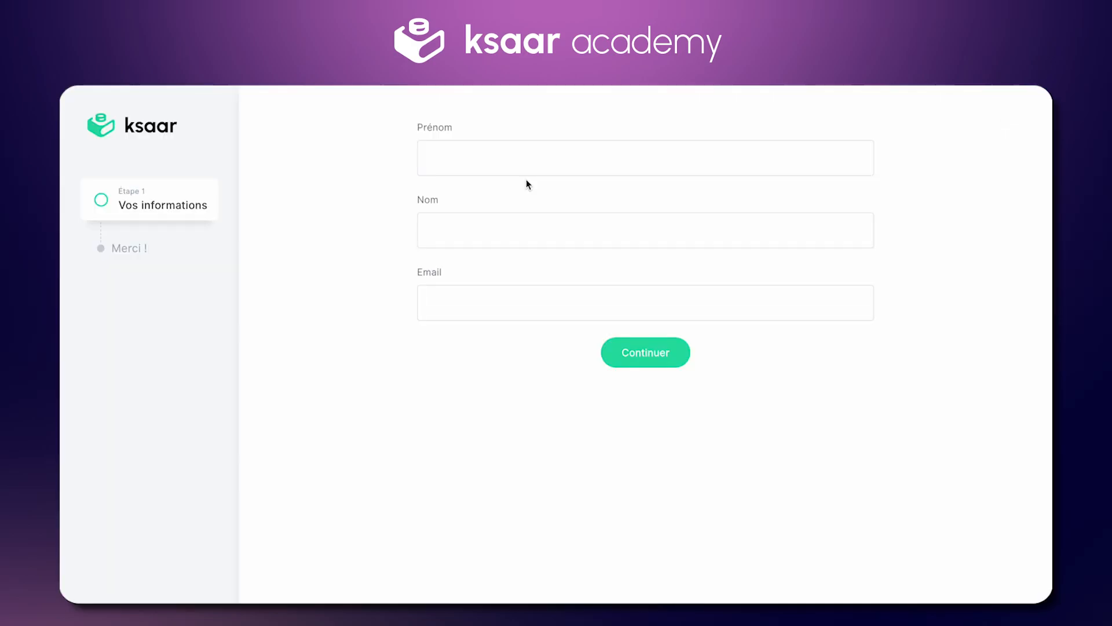
# Submit a new account request with the requester's last name and email.
pyautogui.click(477, 162)
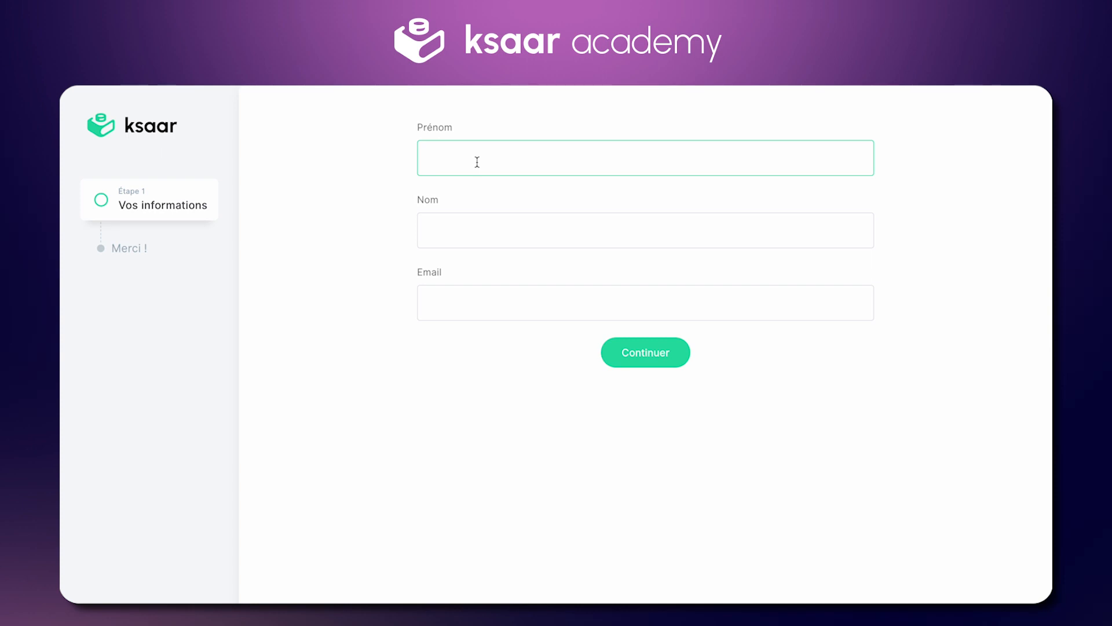
pyautogui.click(468, 219)
pyautogui.write('Dubois')
pyautogui.click(452, 302)
pyautogui.write('herv')
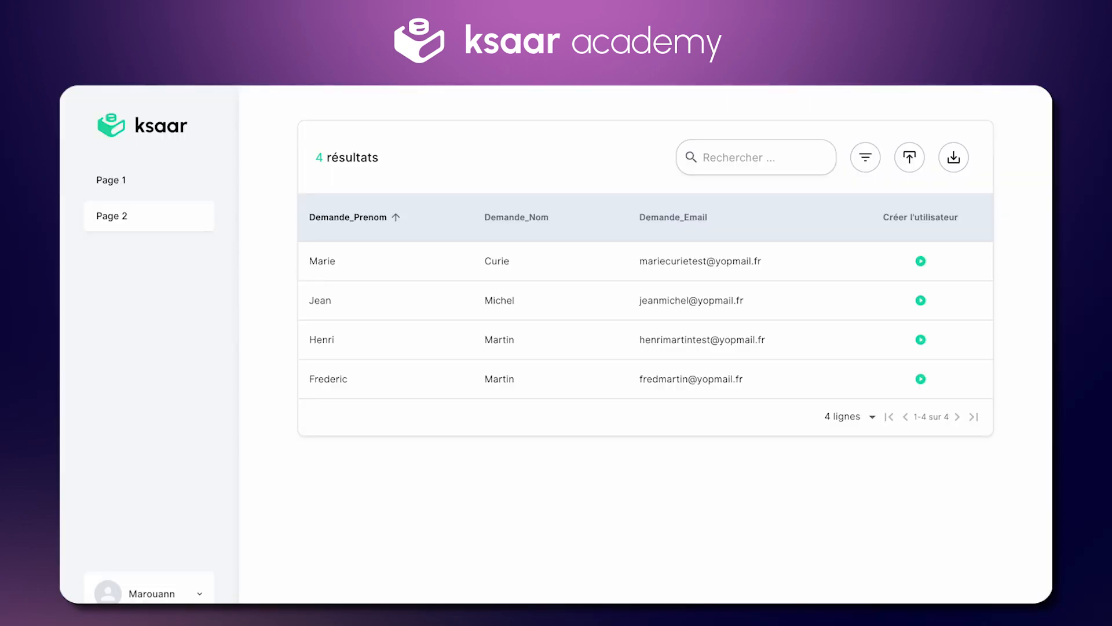
pyautogui.press('F5')
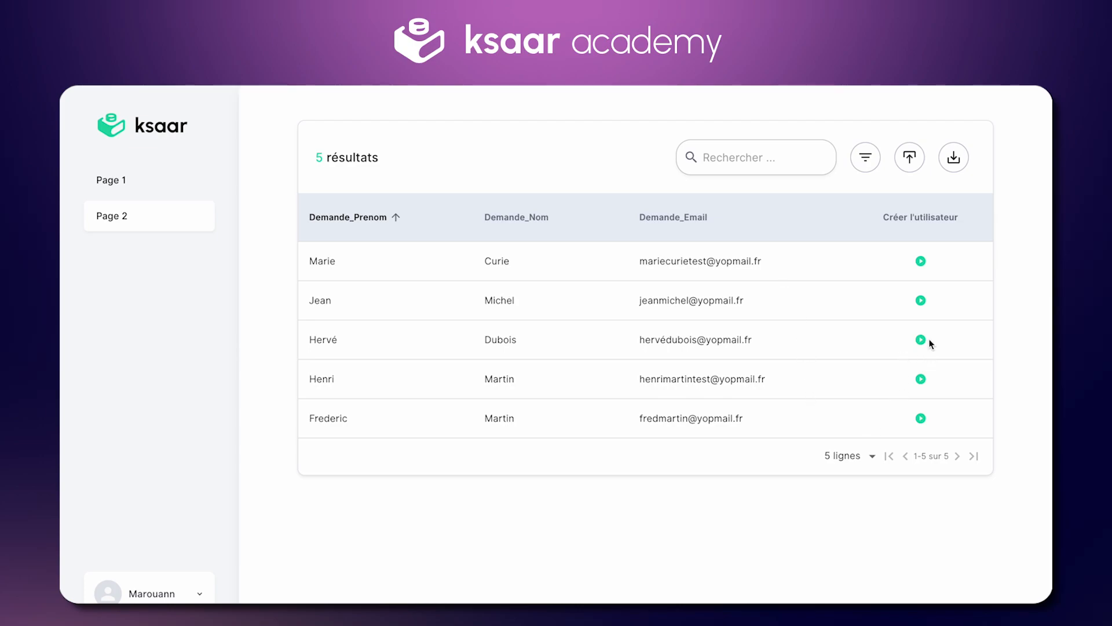
# Create the user from the new request row and check the Page 1 users list.
pyautogui.click(920, 340)
pyautogui.click(115, 184)
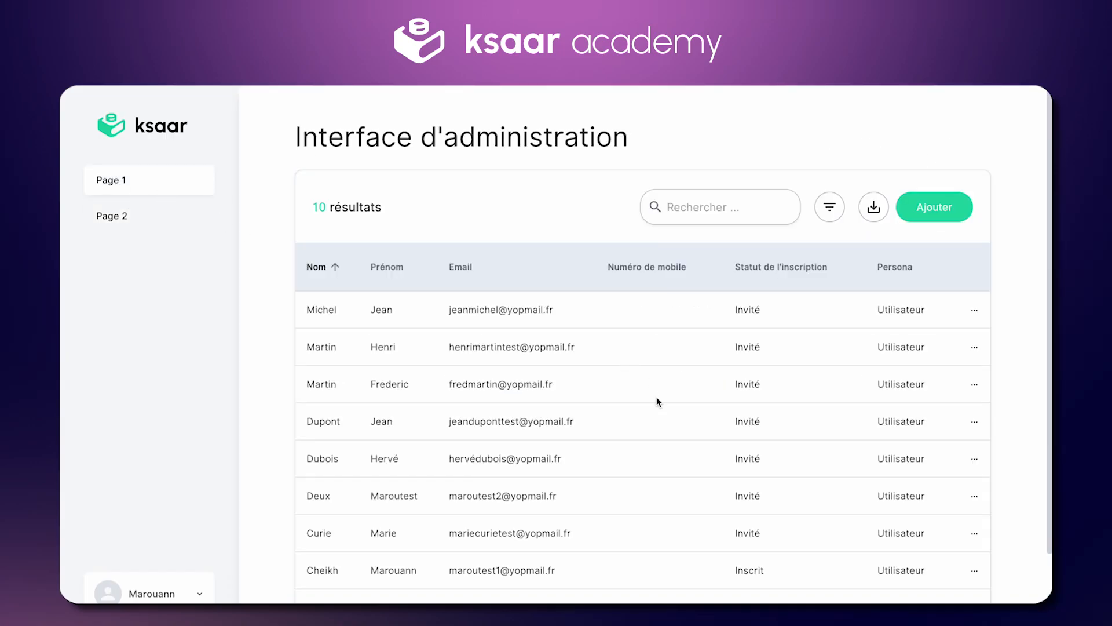
pyautogui.scroll(-2, 656, 401)
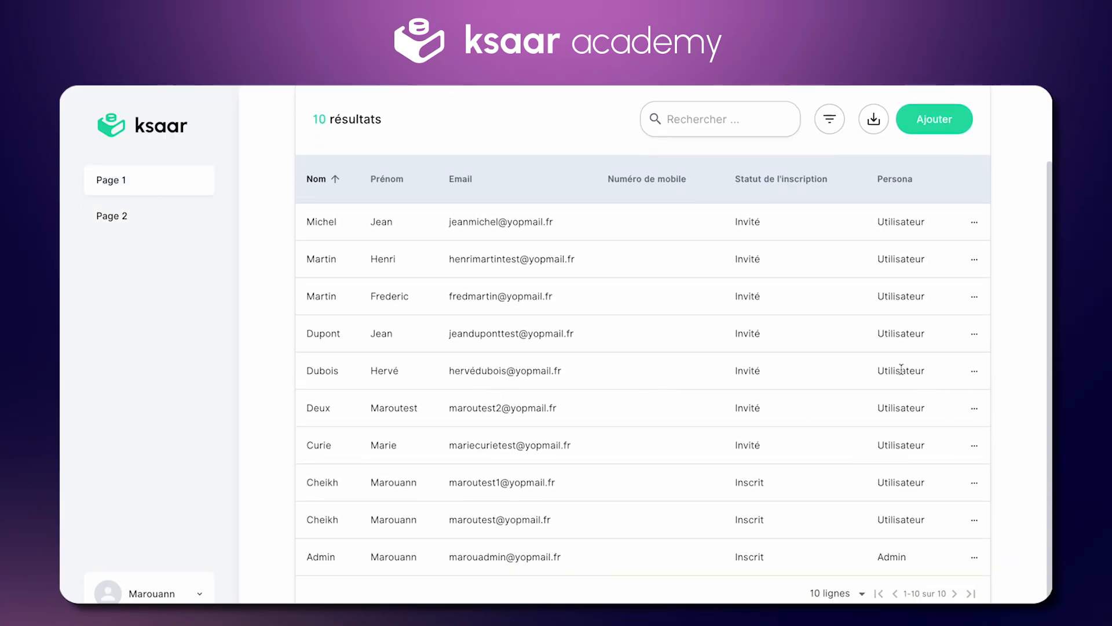